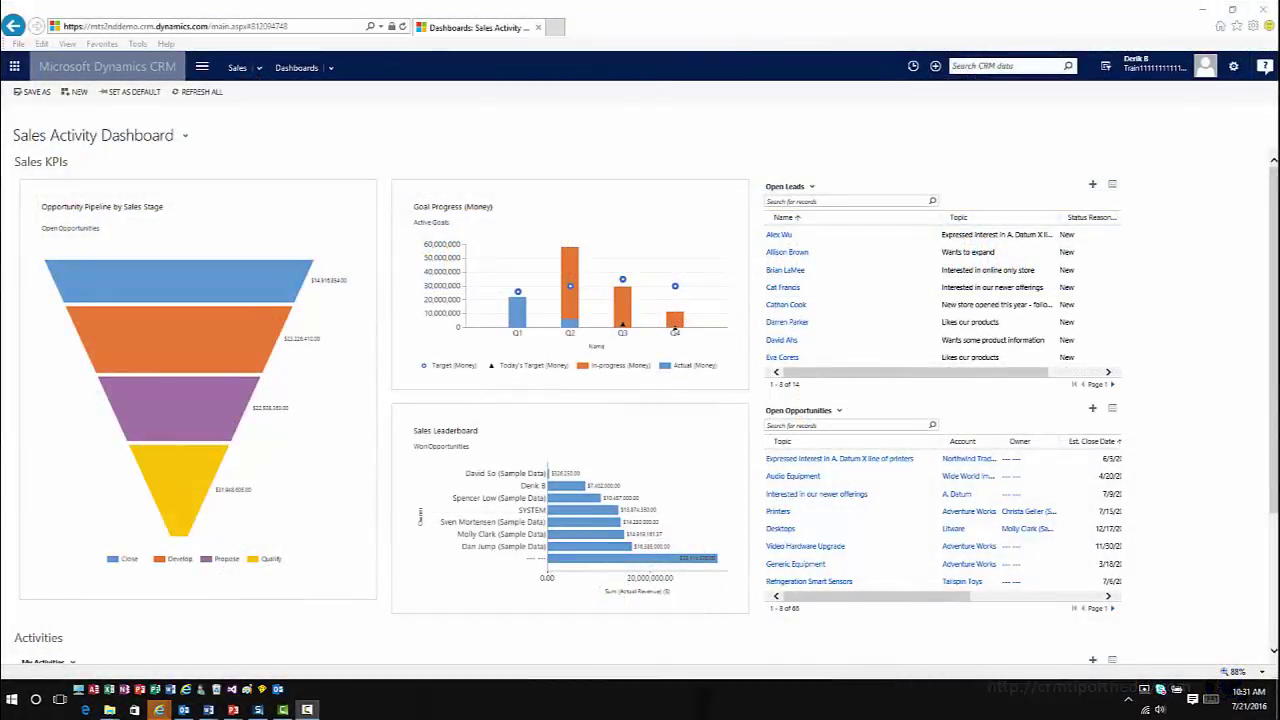
Step: Create a new opportunity in the Project Service area with the topic "TOD Sample CRM"
click(202, 67)
click(517, 117)
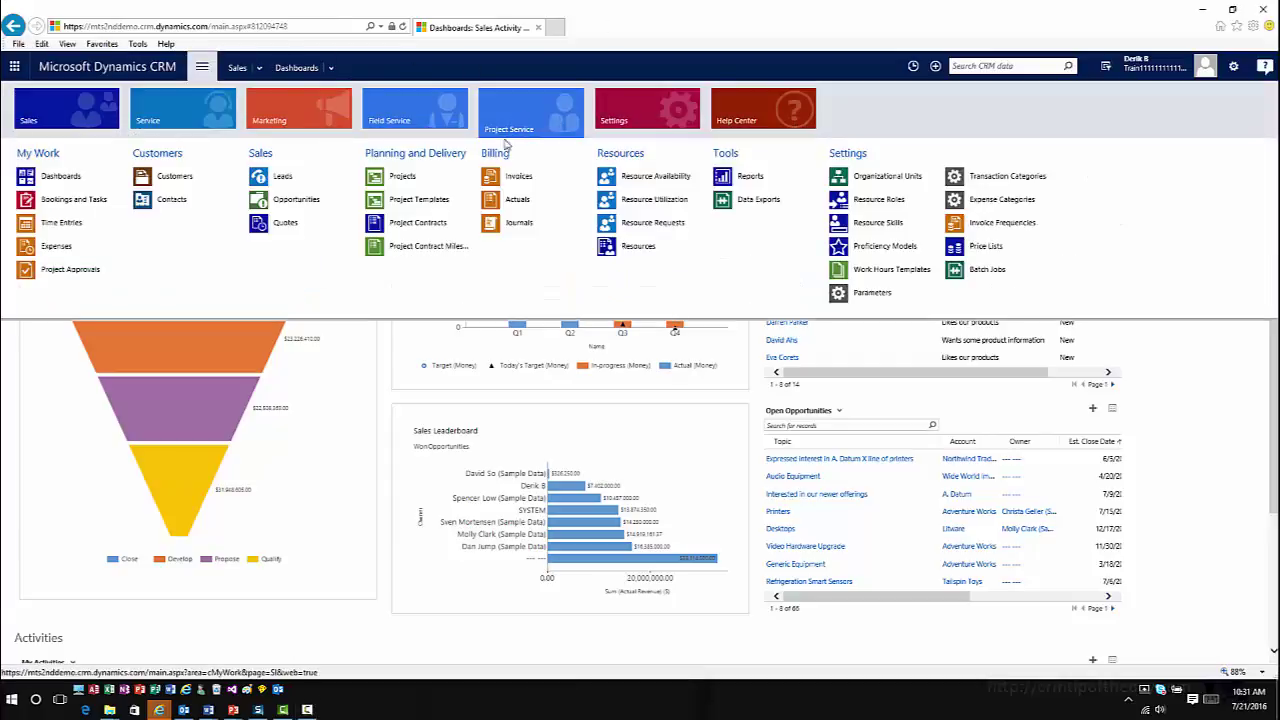
click(333, 204)
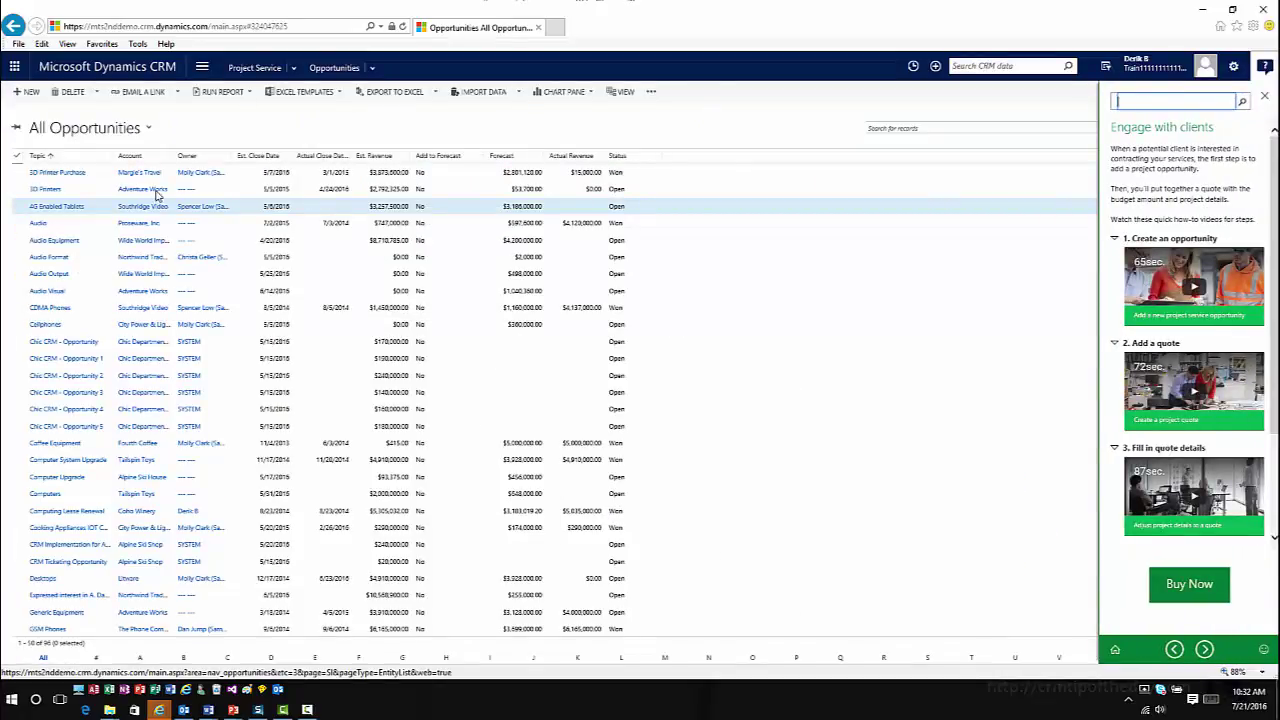
click(33, 92)
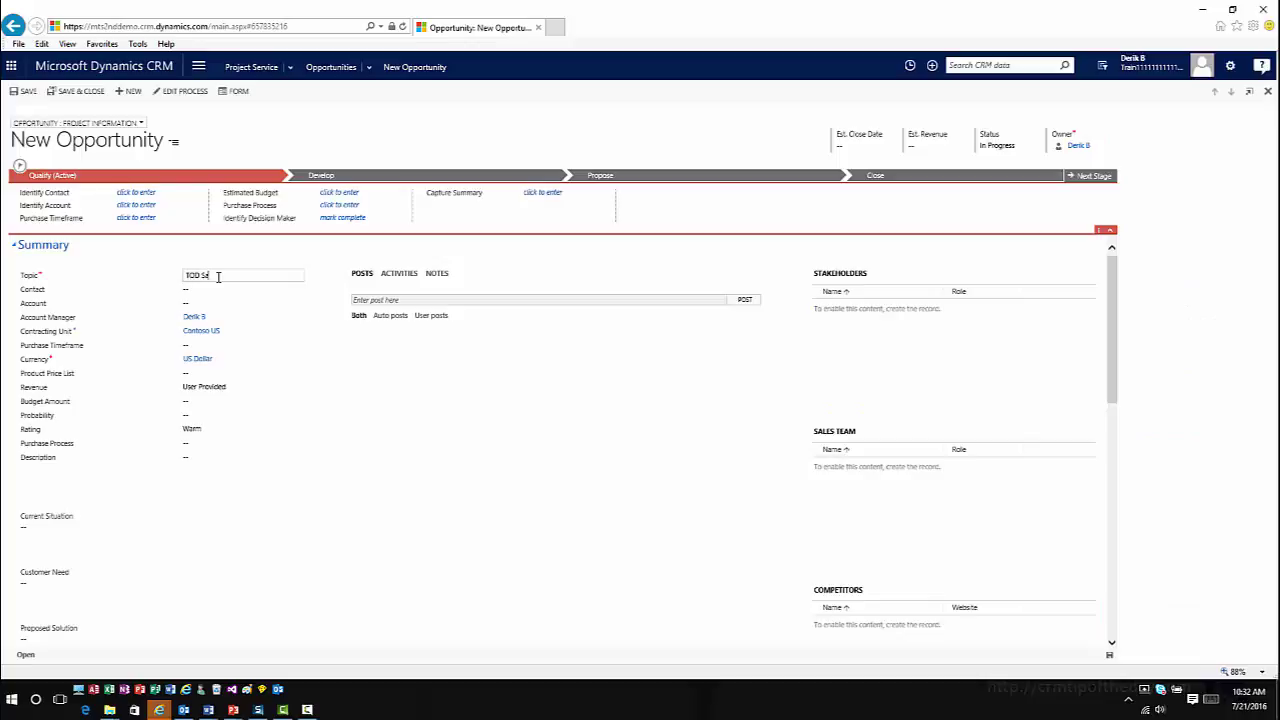
text(RM)
key(Tab)
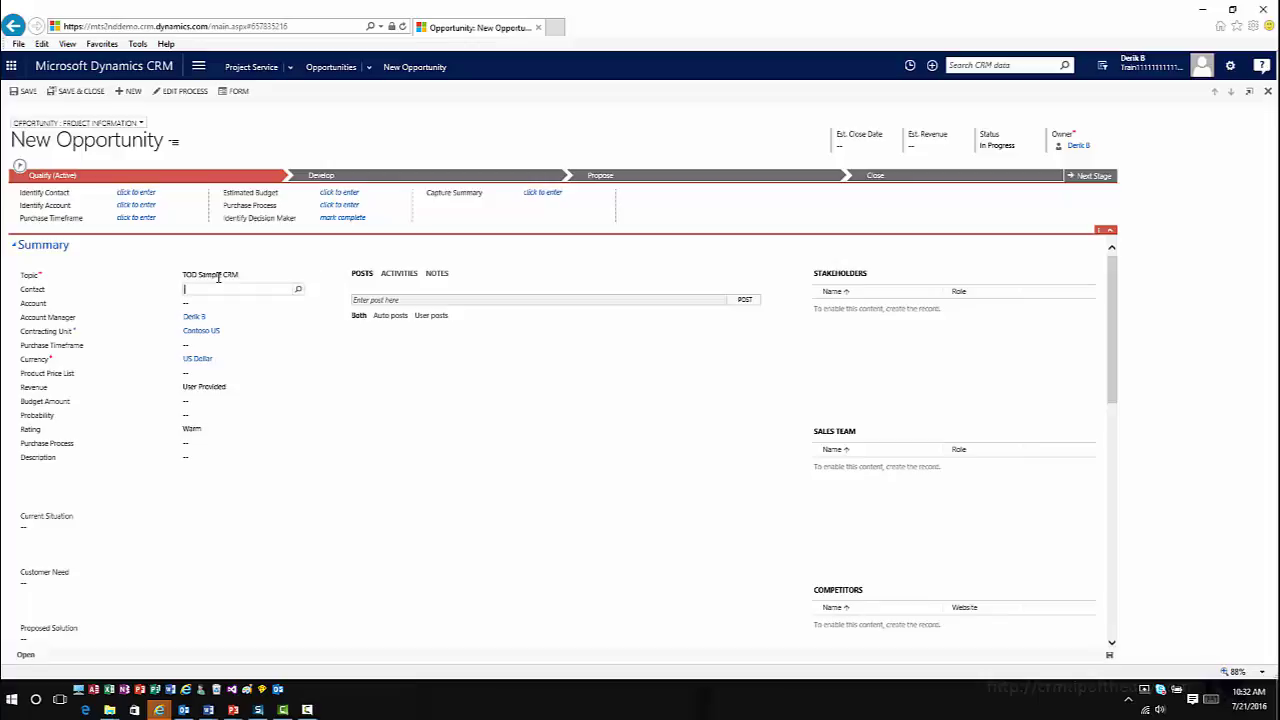
Step: Set the opportunity's account to Alpine Ski Shop and its purchase timeframe to This Quarter
click(261, 303)
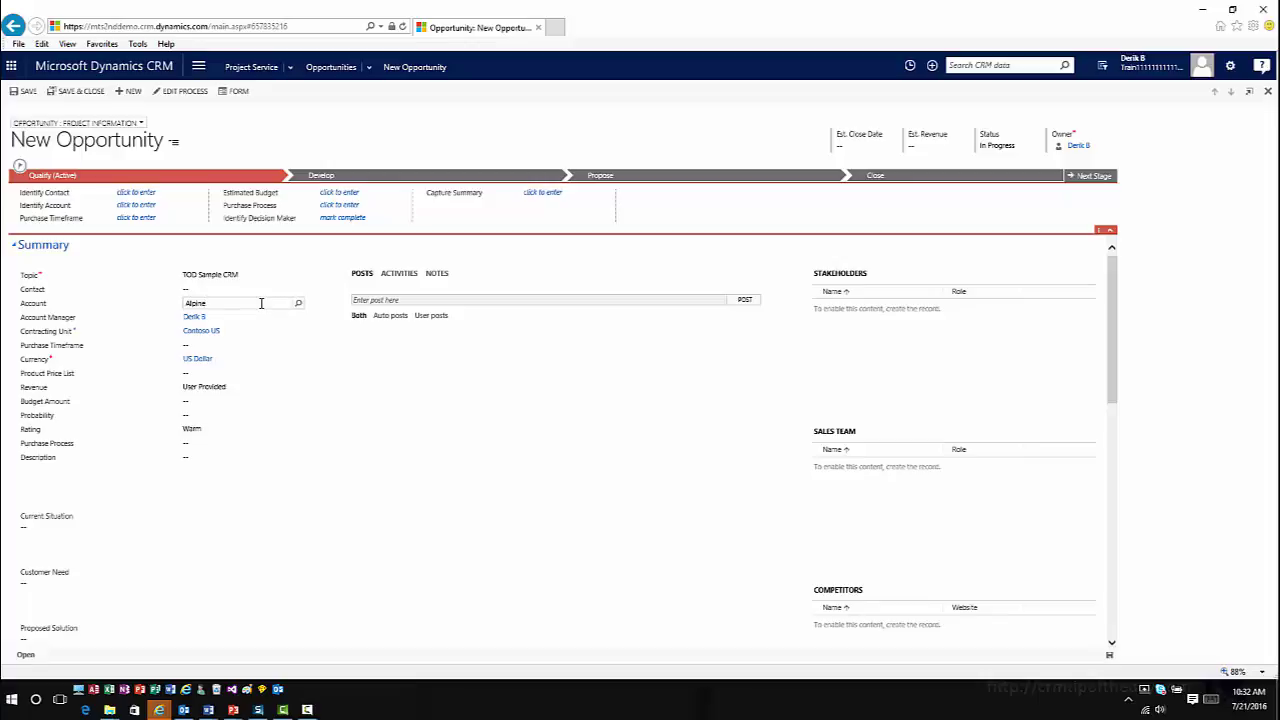
click(297, 303)
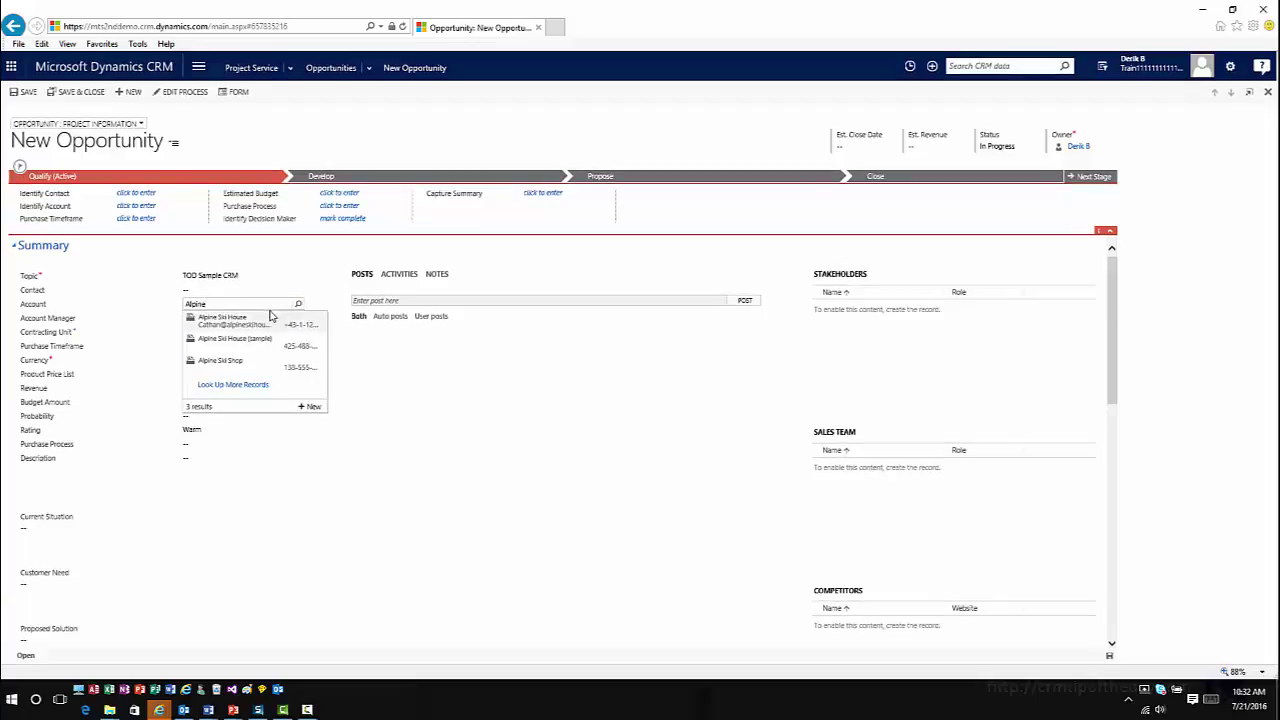
click(248, 370)
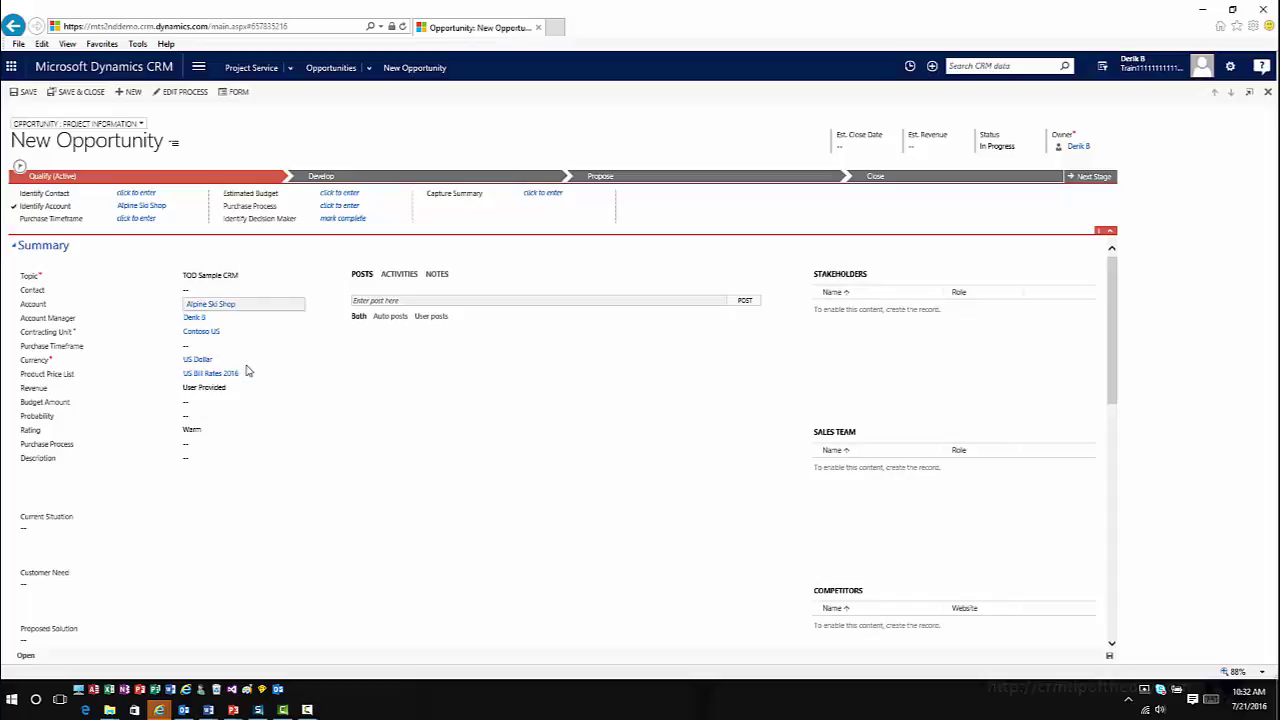
click(228, 348)
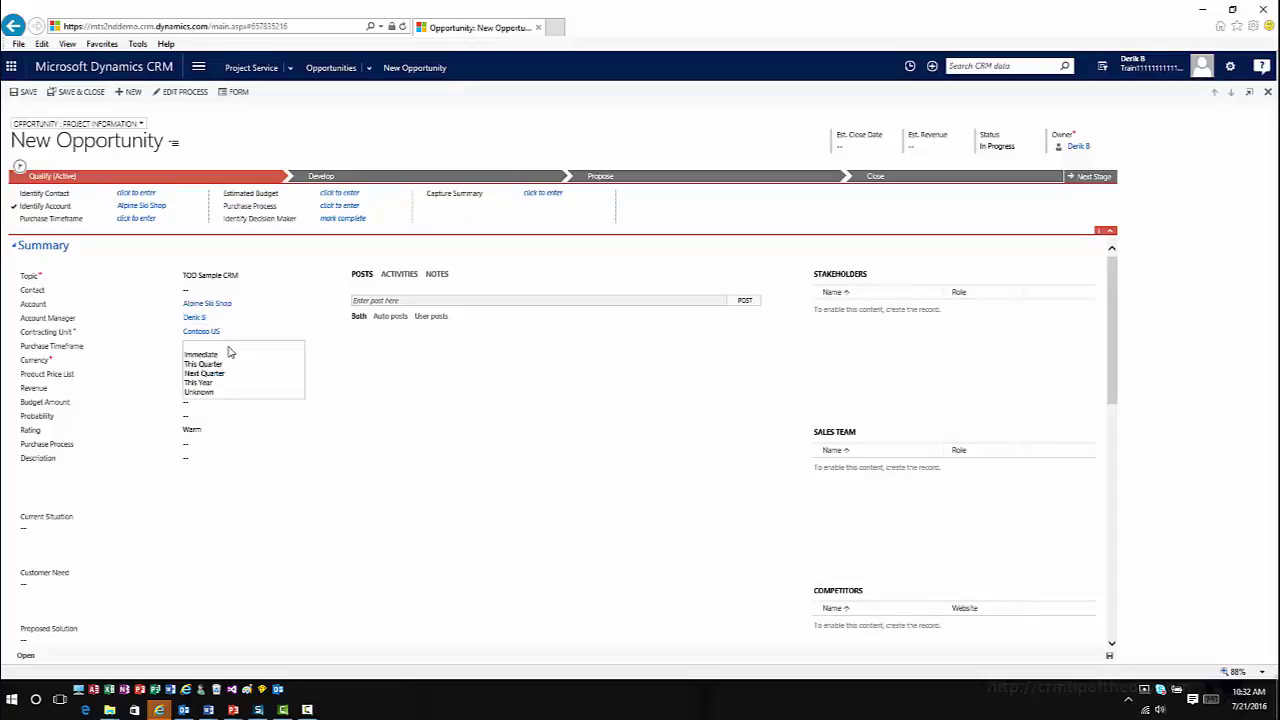
click(224, 364)
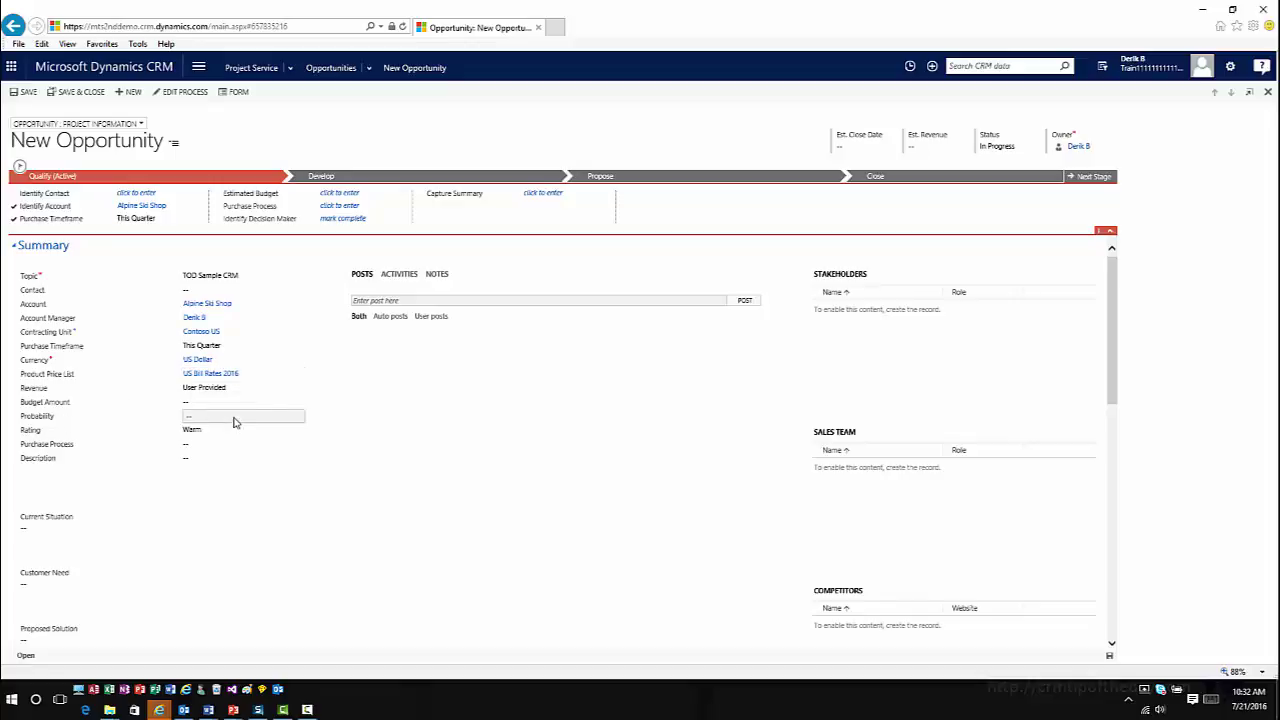
Step: Enter a budget amount of $200,000 and set the purchase process to Unknown
scroll(234, 422, down, 1)
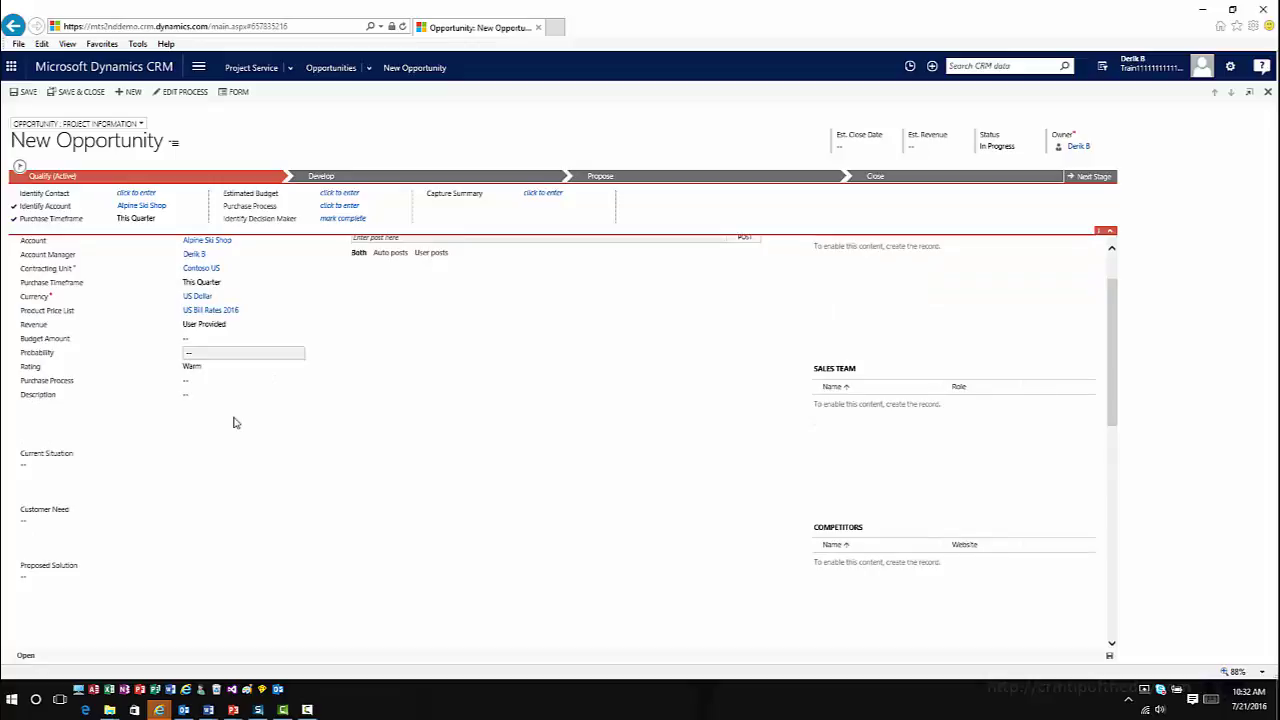
click(232, 341)
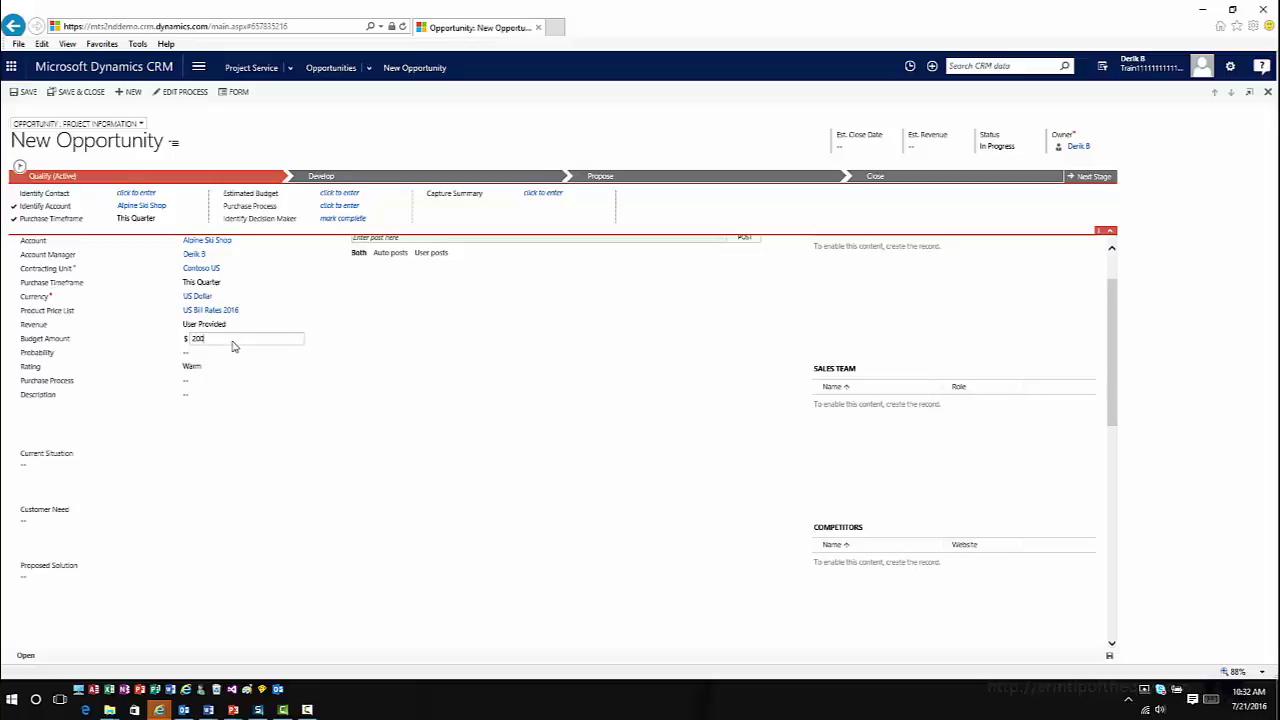
text(200,000)
key(Tab)
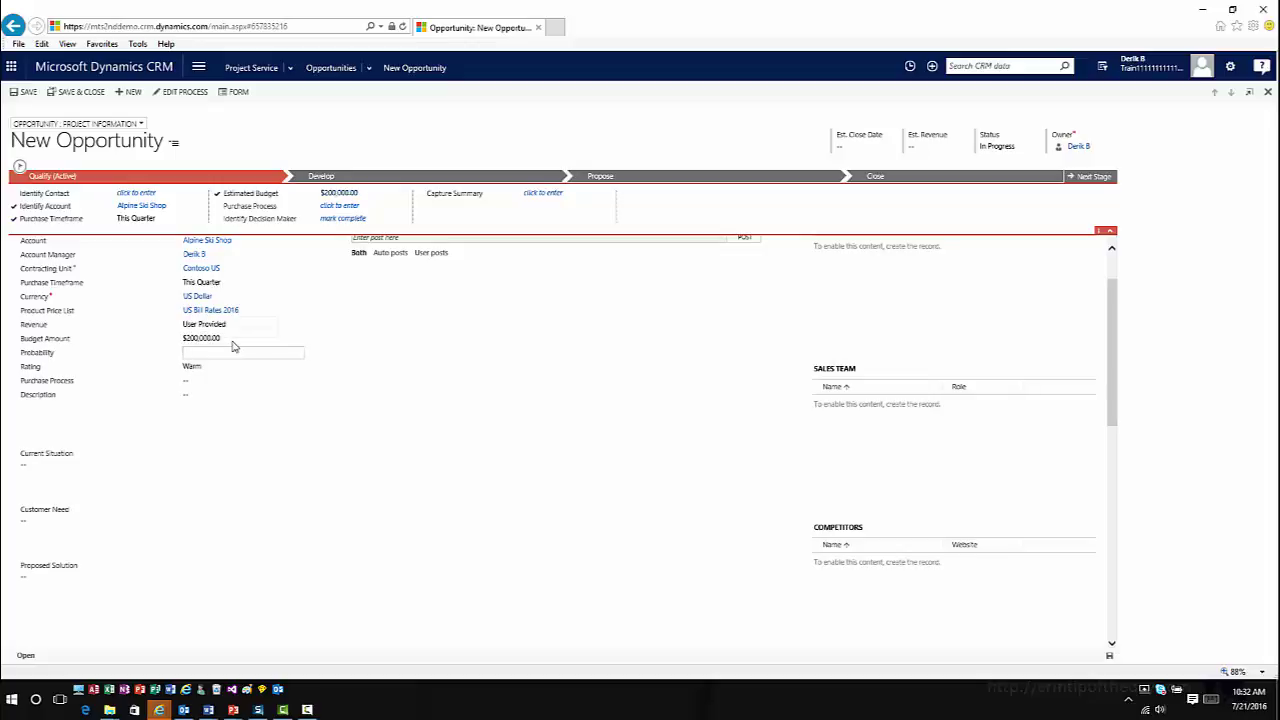
click(230, 381)
click(229, 388)
click(215, 410)
click(219, 402)
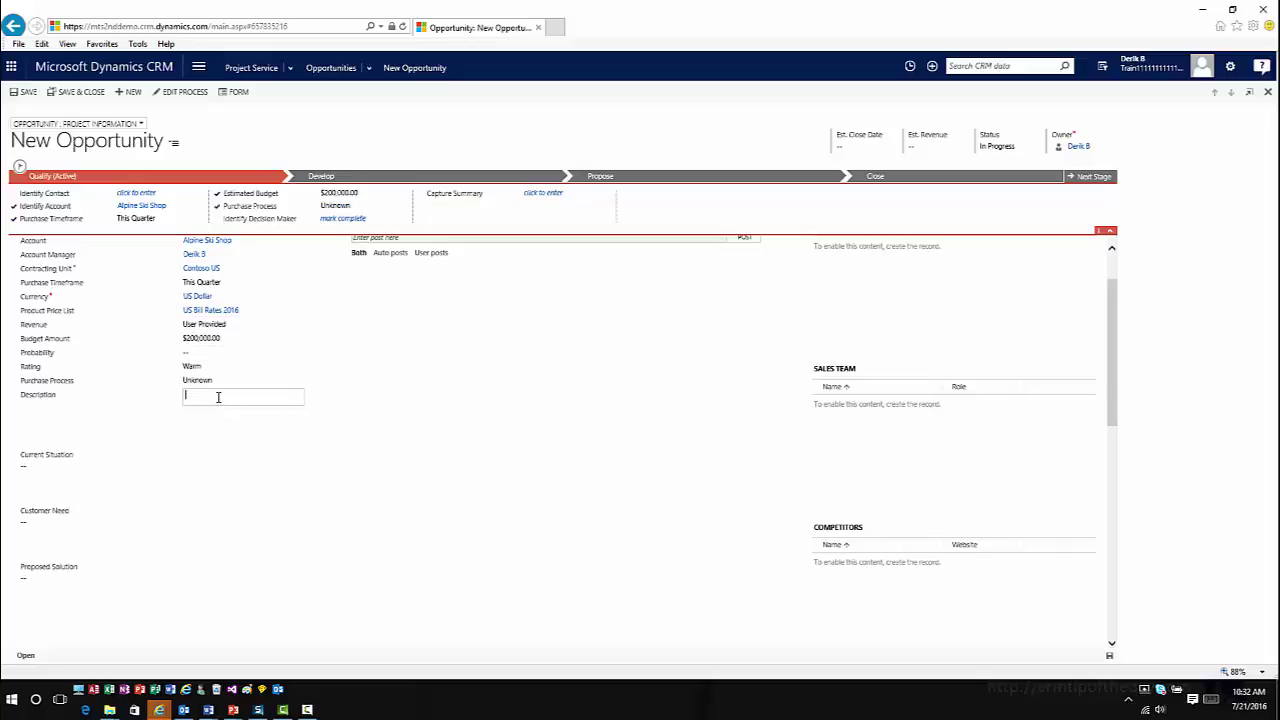
Step: Look over the remaining sections of the new opportunity and save the record
scroll(219, 406, down, 2)
scroll(219, 406, up, 2)
scroll(219, 406, down, 4)
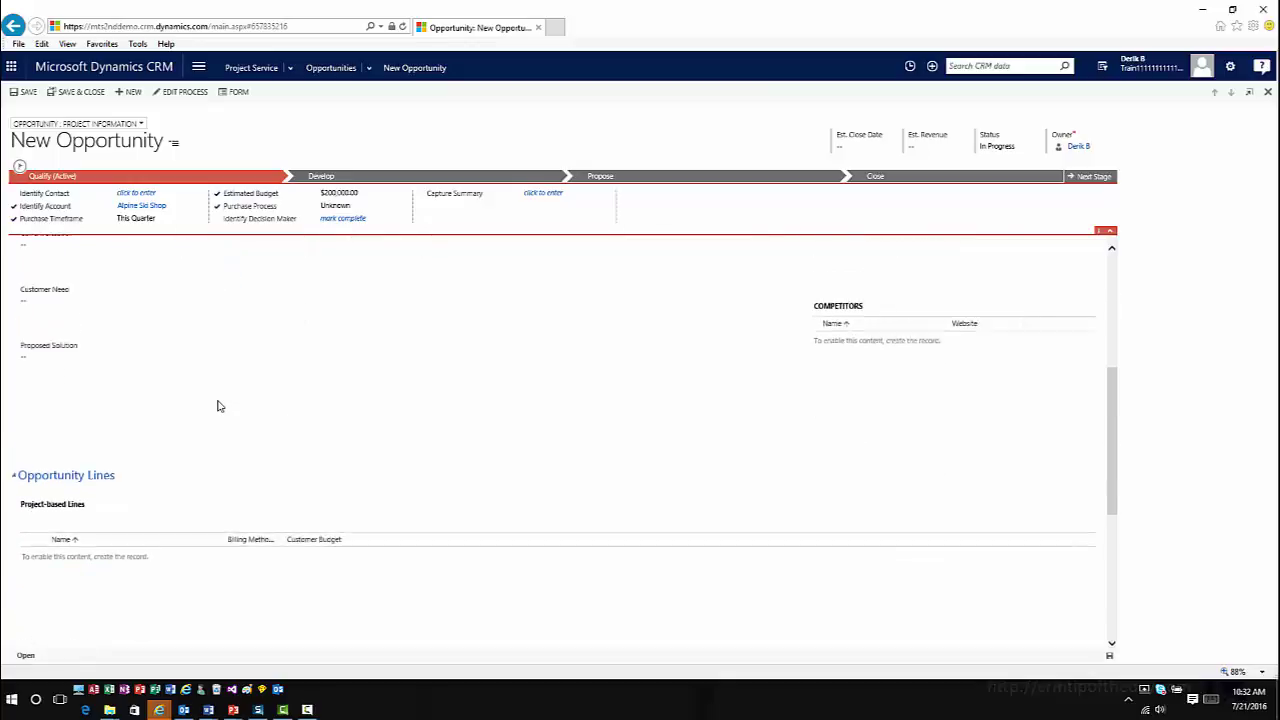
scroll(219, 406, up, 5)
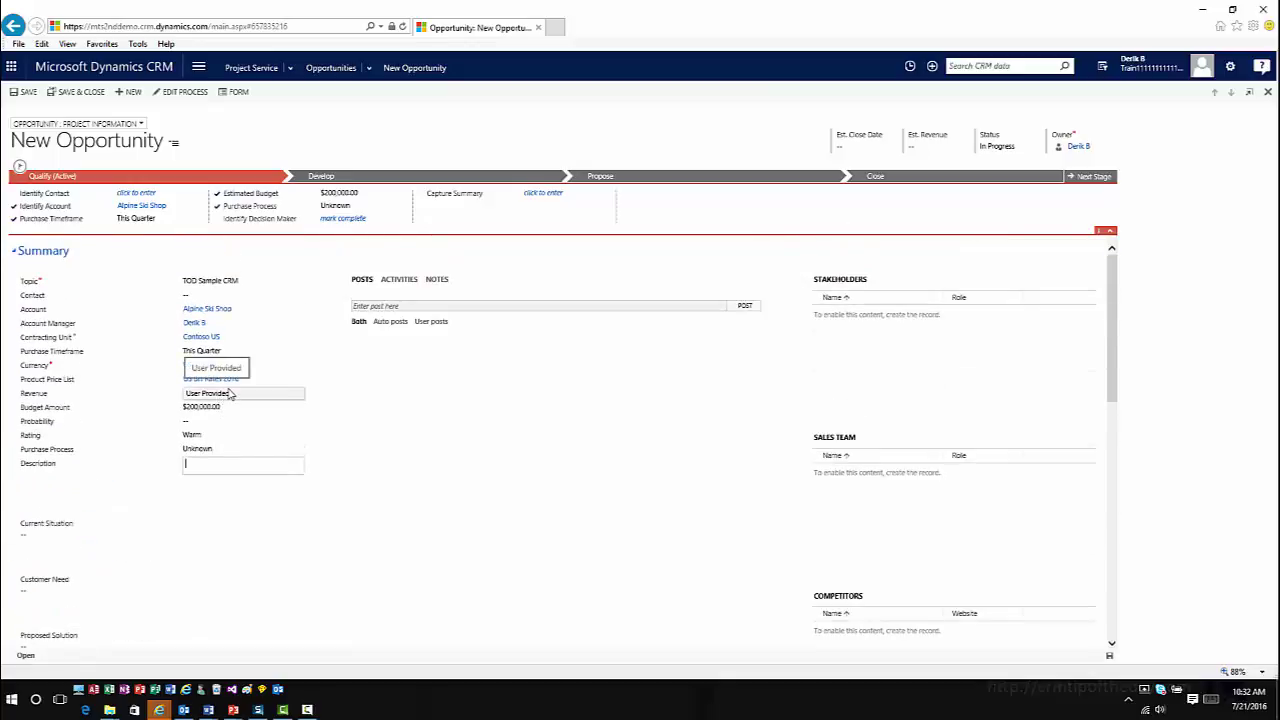
click(28, 98)
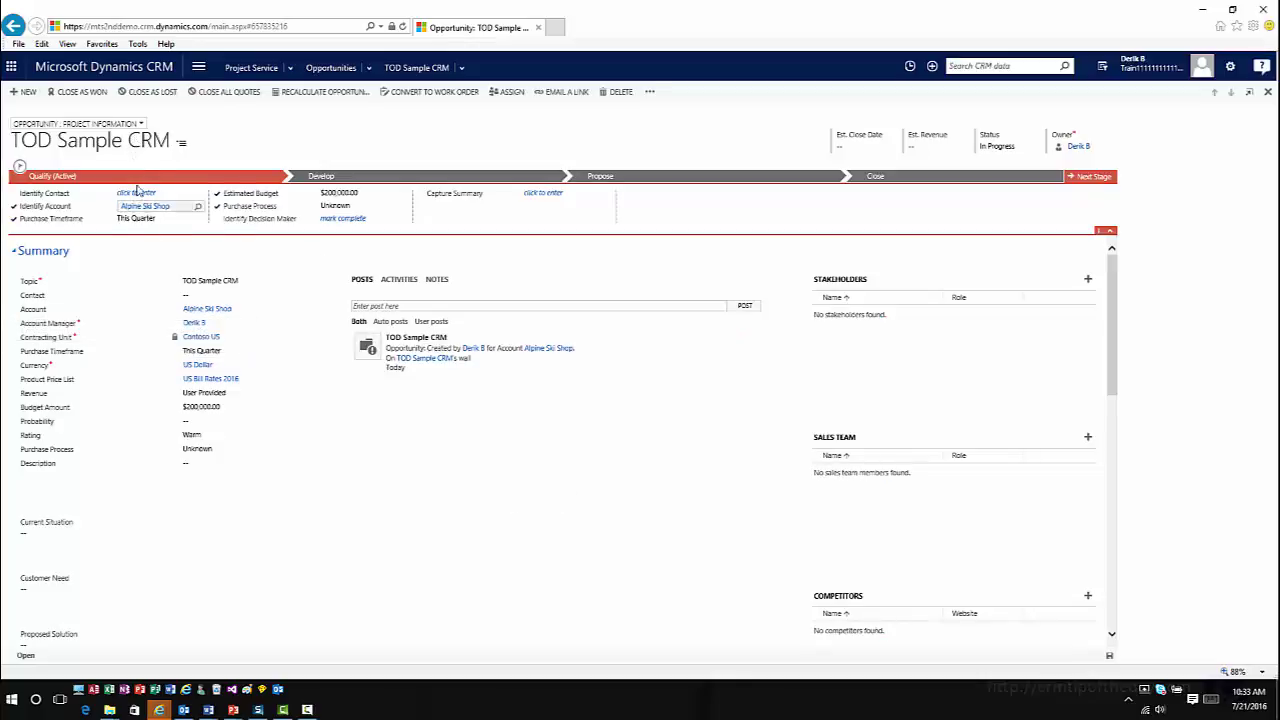
Step: Check which forms are available for the opportunity, keeping the Project Information form
click(128, 124)
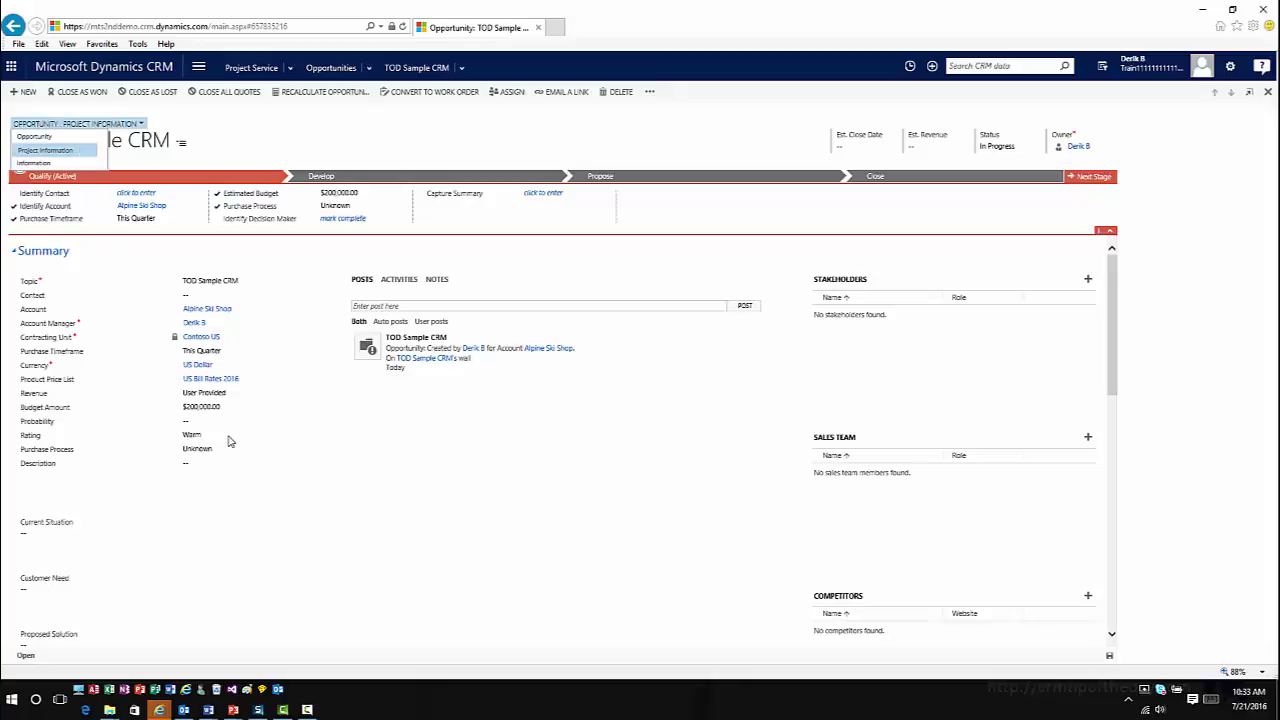
click(271, 545)
scroll(271, 530, down, 1)
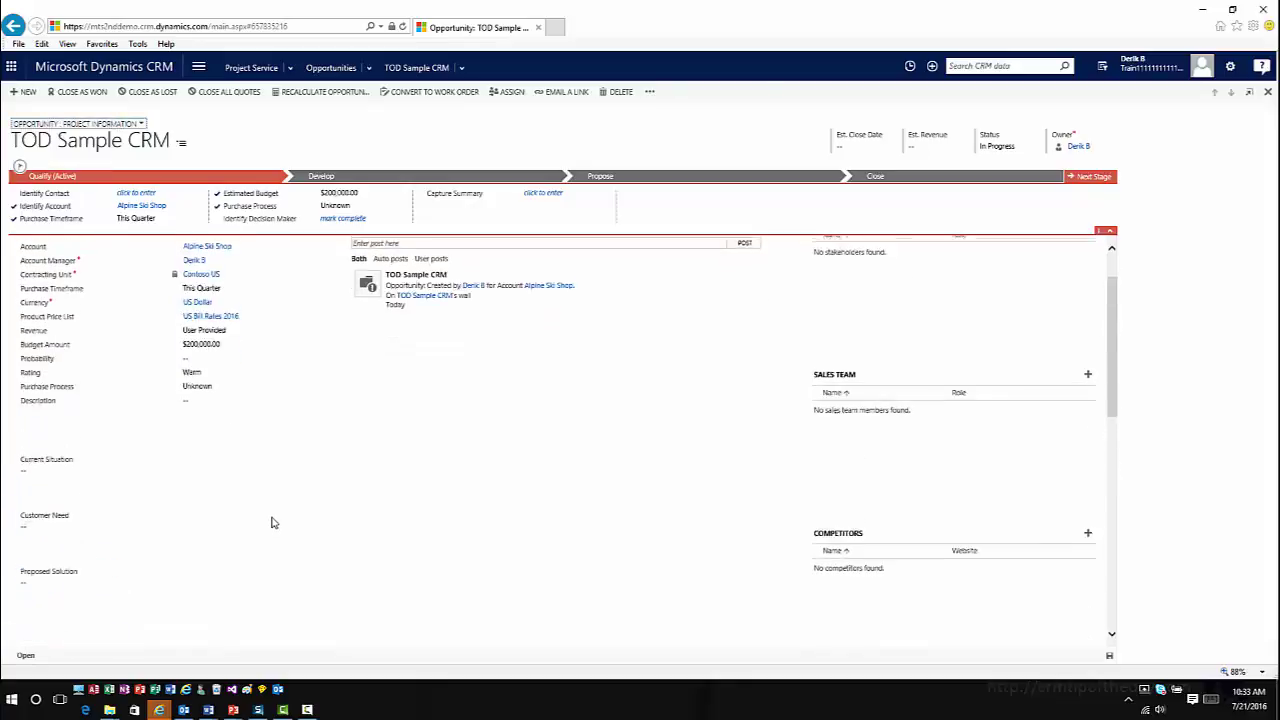
scroll(271, 523, up, 1)
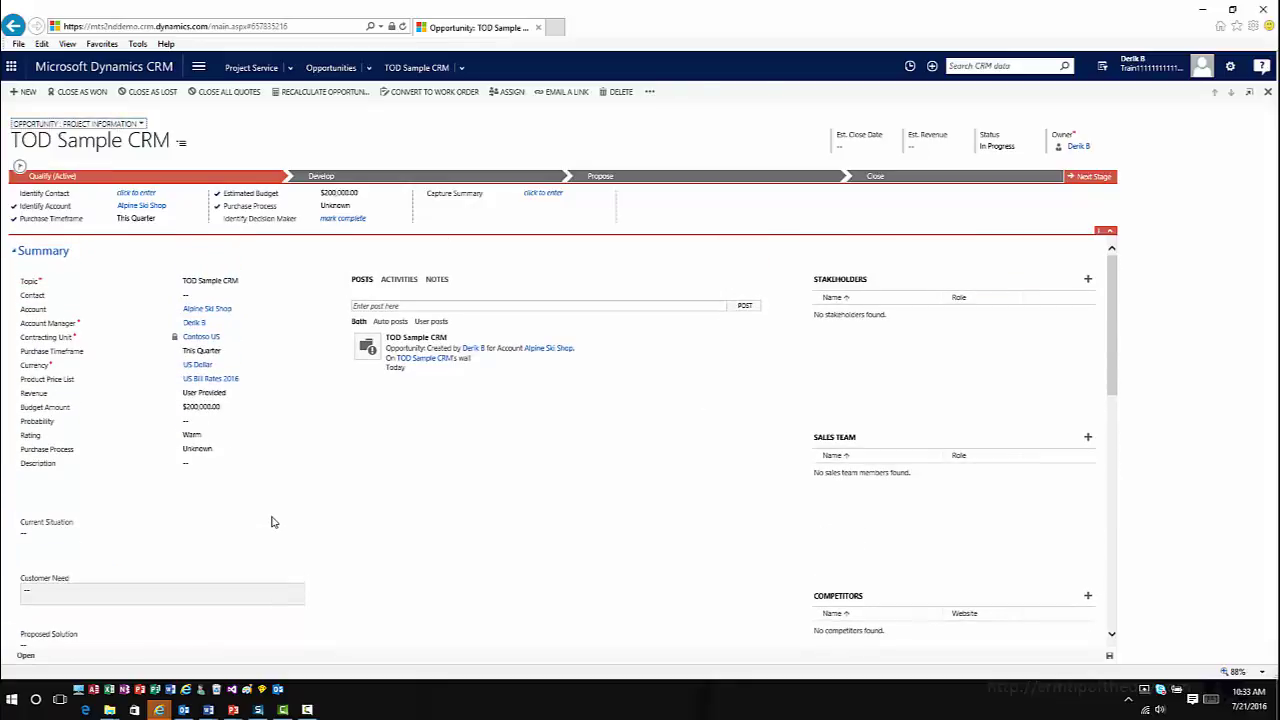
click(133, 125)
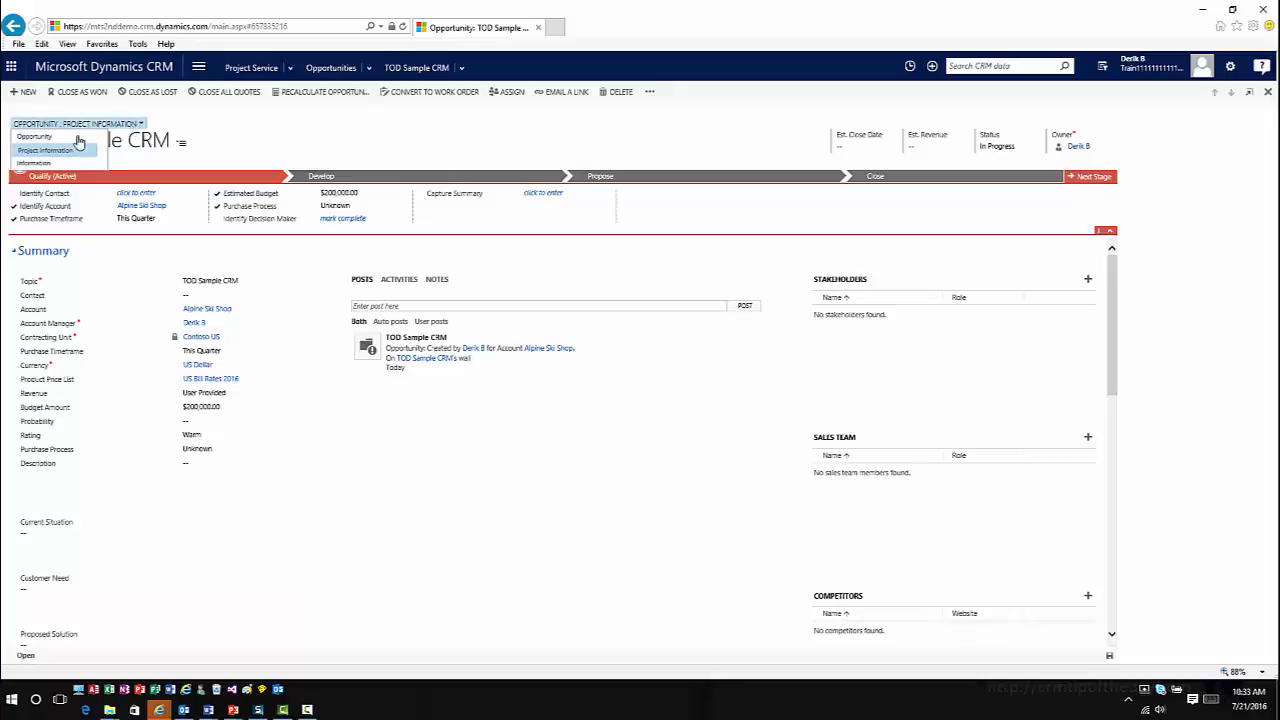
click(211, 554)
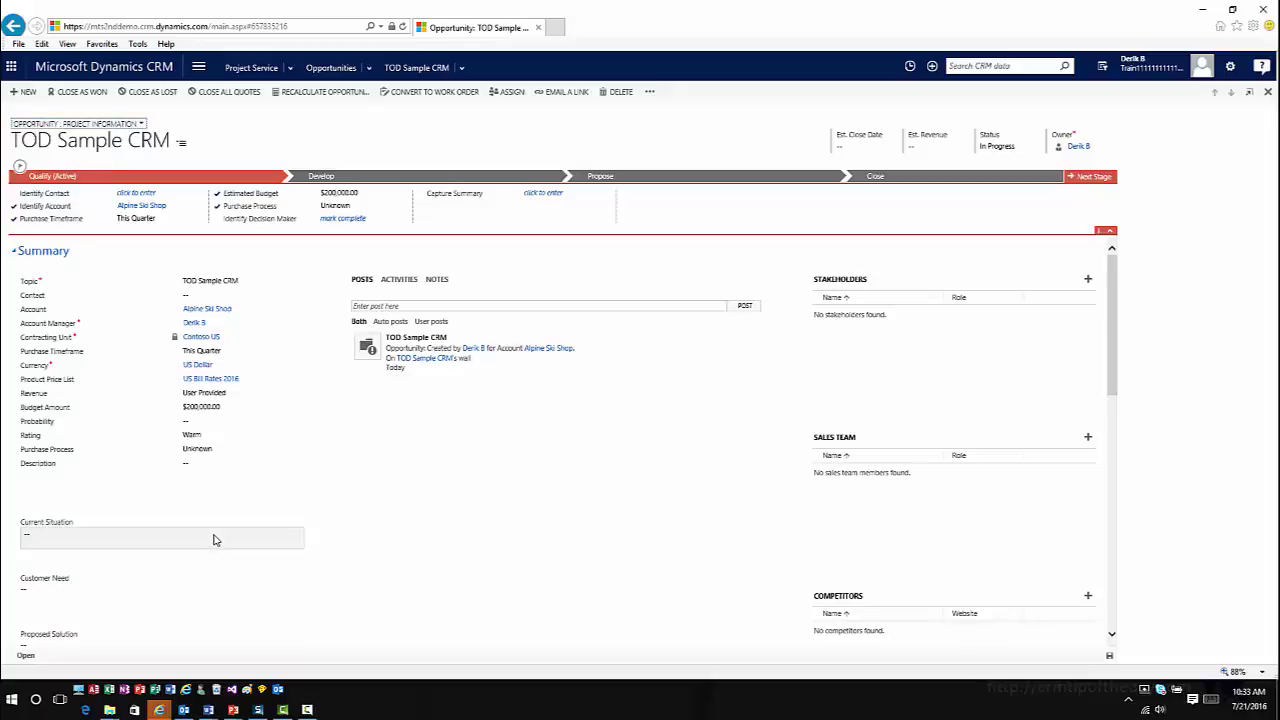
Step: Examine the opportunity's project-based lines, product-based lines and the sections below them
scroll(212, 545, down, 5)
scroll(223, 440, up, 3)
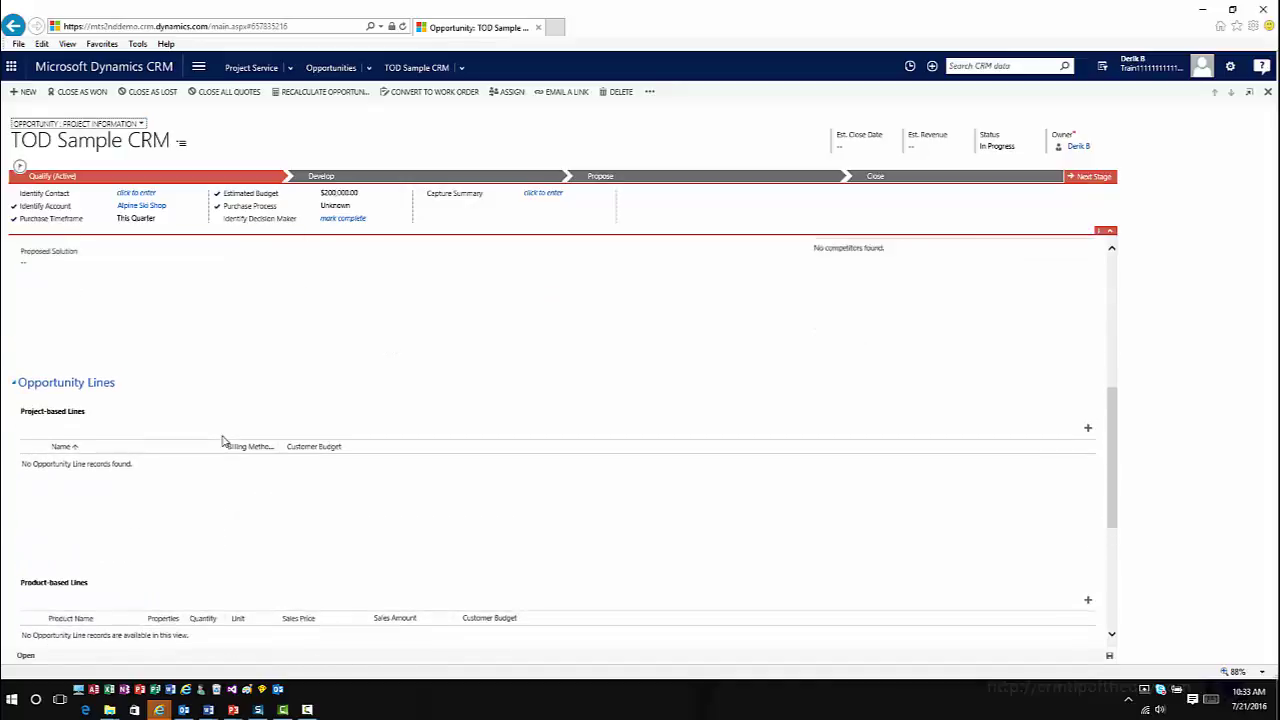
scroll(223, 440, down, 3)
scroll(224, 446, down, 2)
scroll(224, 446, up, 3)
scroll(225, 444, down, 2)
scroll(225, 443, down, 2)
scroll(226, 443, up, 2)
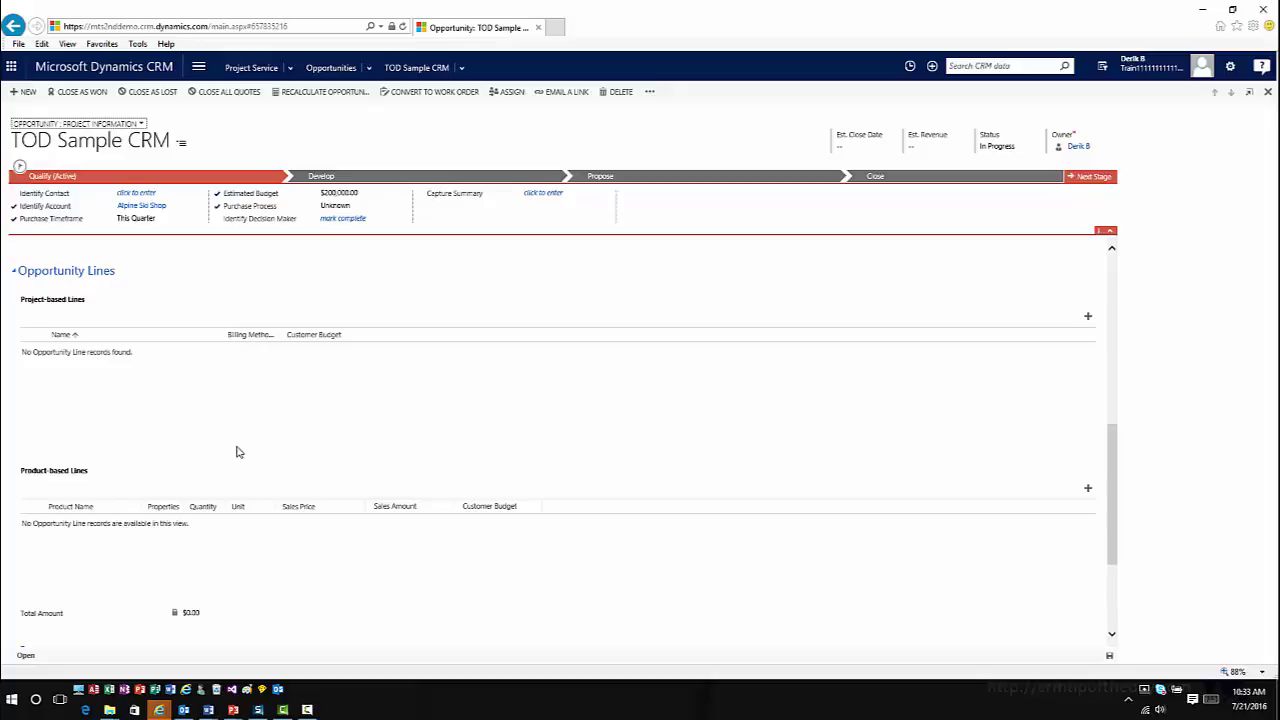
Step: Add the existing product CRM Online Professional for a Standard User to the product-based lines
click(1089, 492)
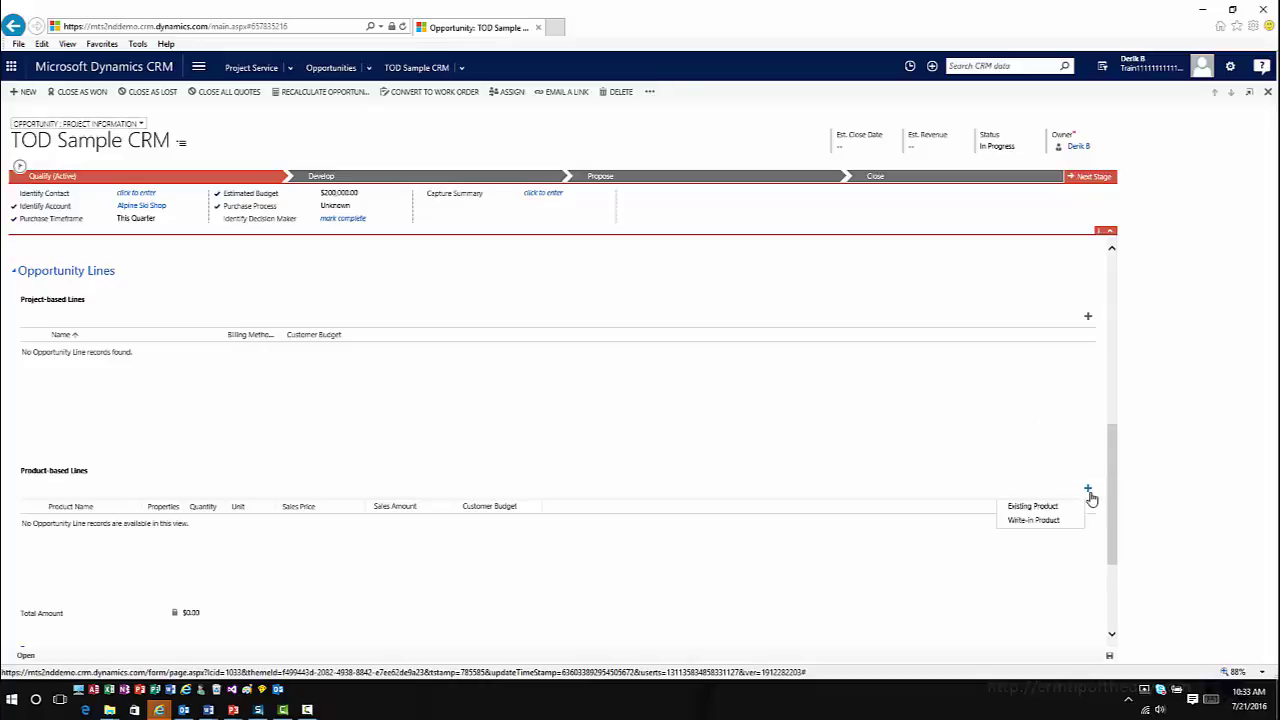
click(1039, 508)
click(214, 523)
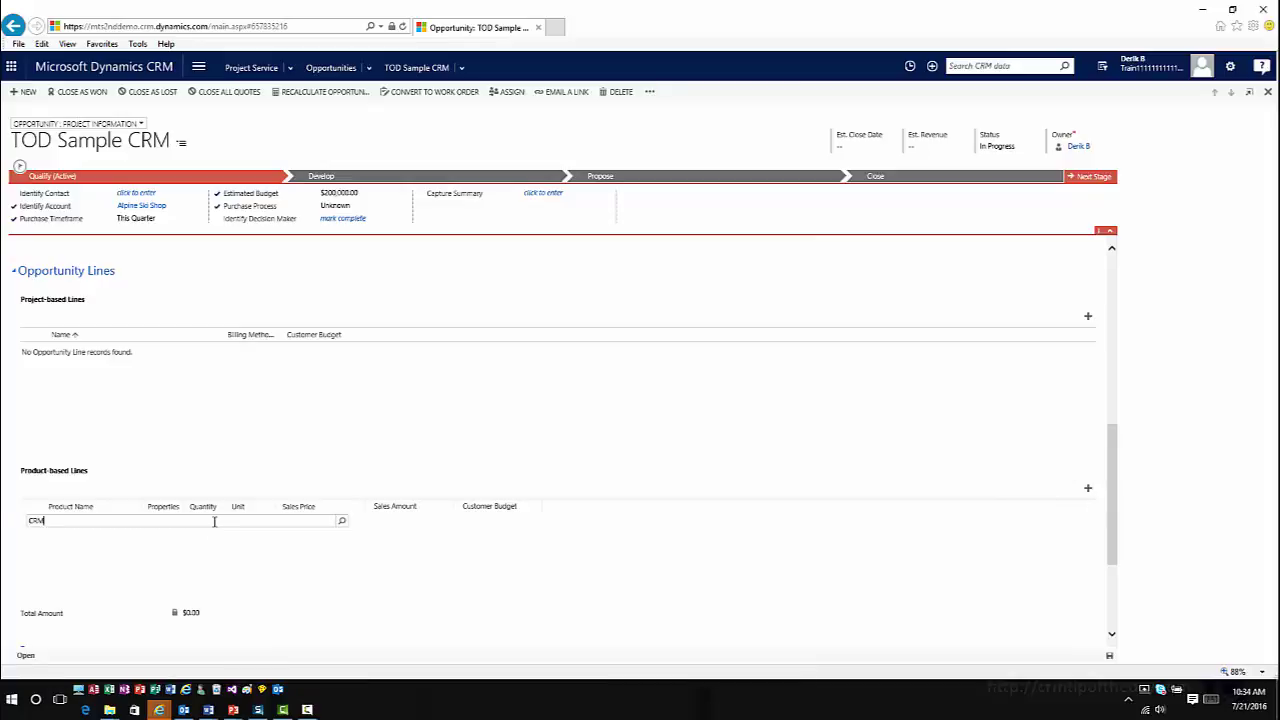
click(341, 521)
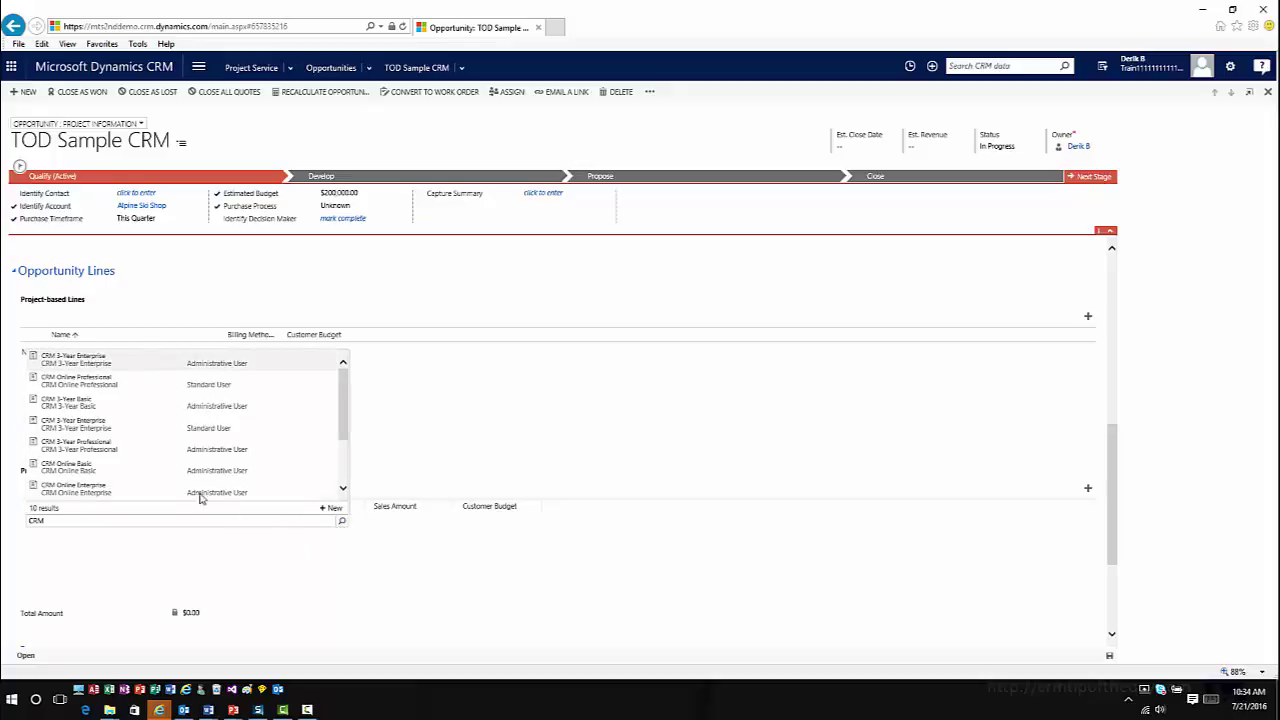
click(116, 387)
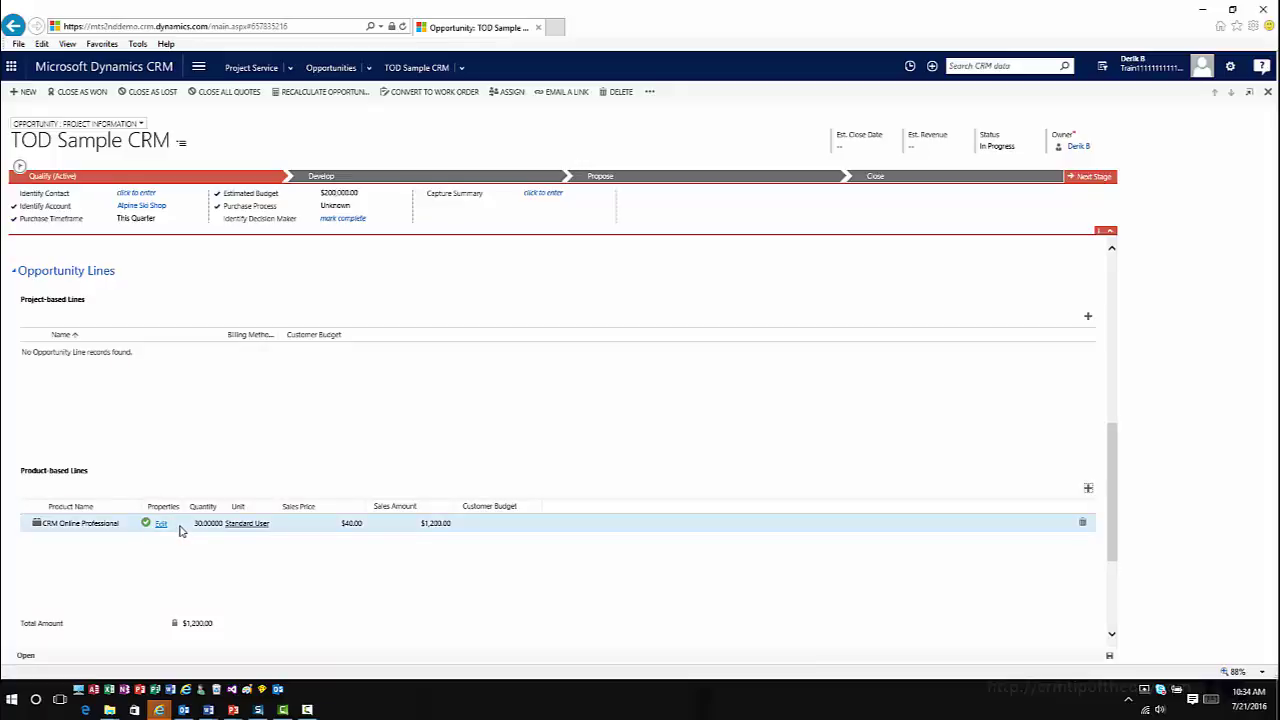
Step: Set the CRM Online Professional line's properties to 12 months and 15 professional users
click(160, 525)
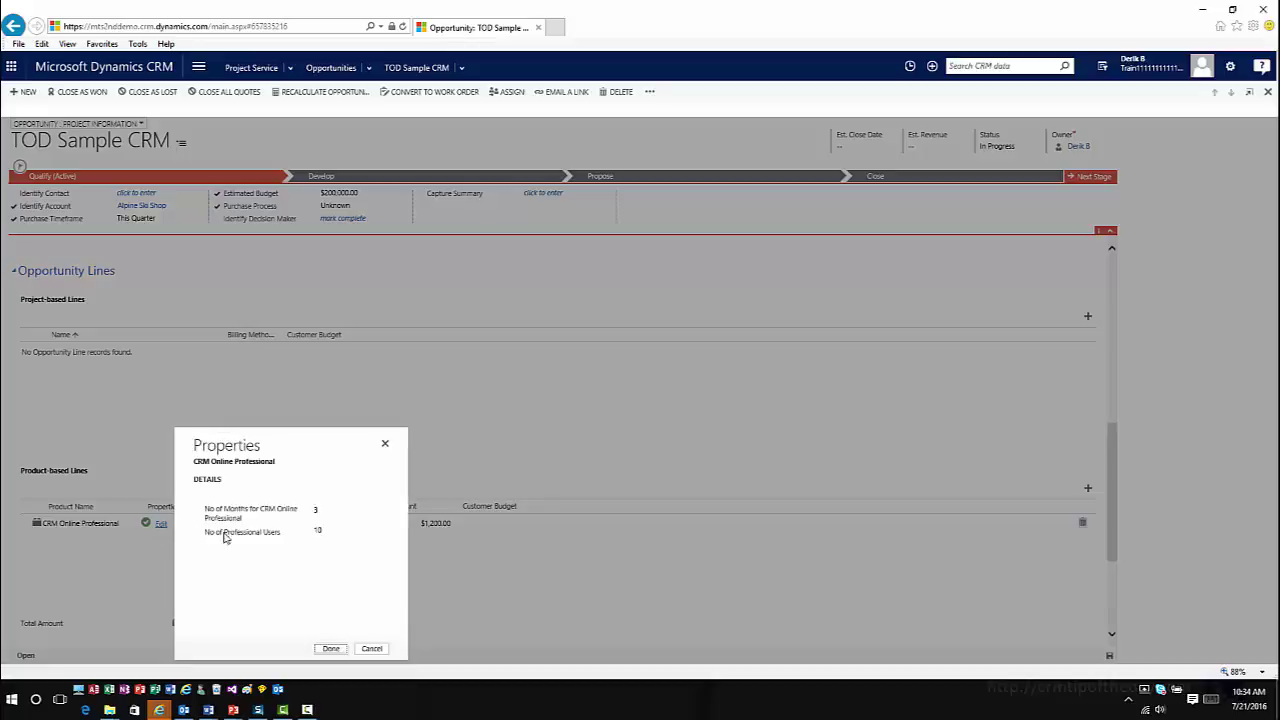
click(331, 533)
click(332, 514)
text(12)
key(Tab)
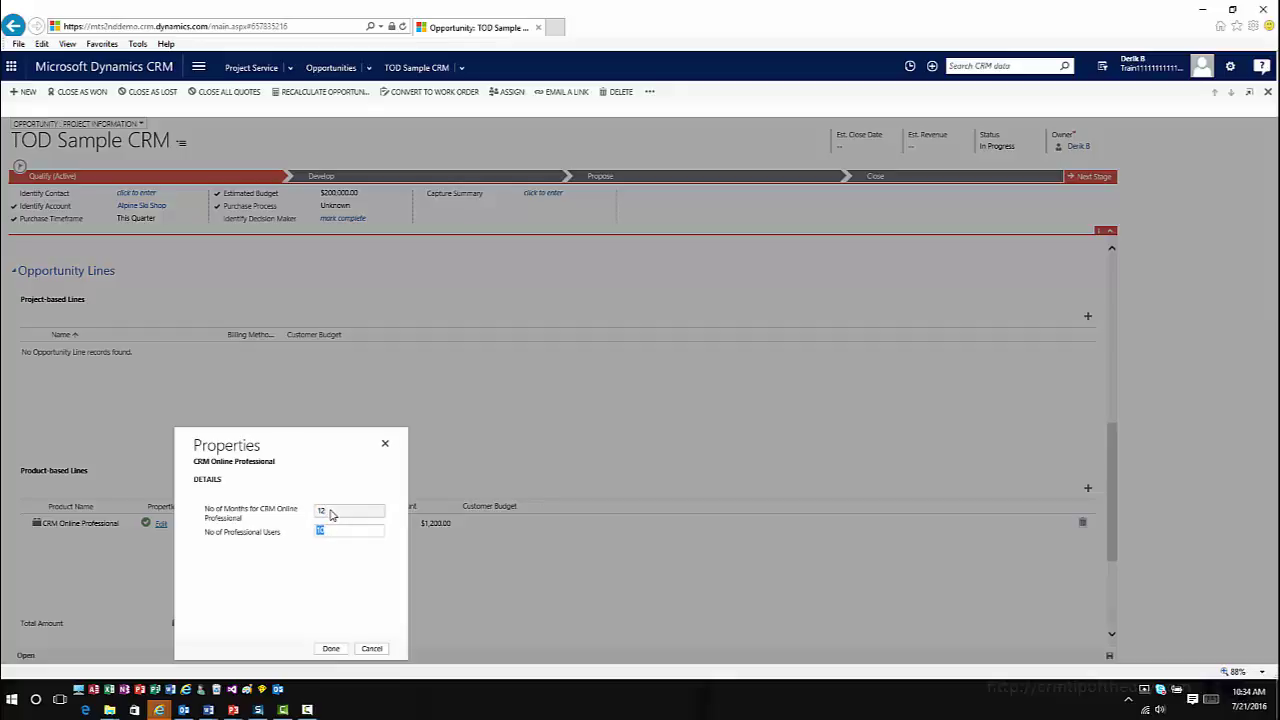
text(15)
click(334, 649)
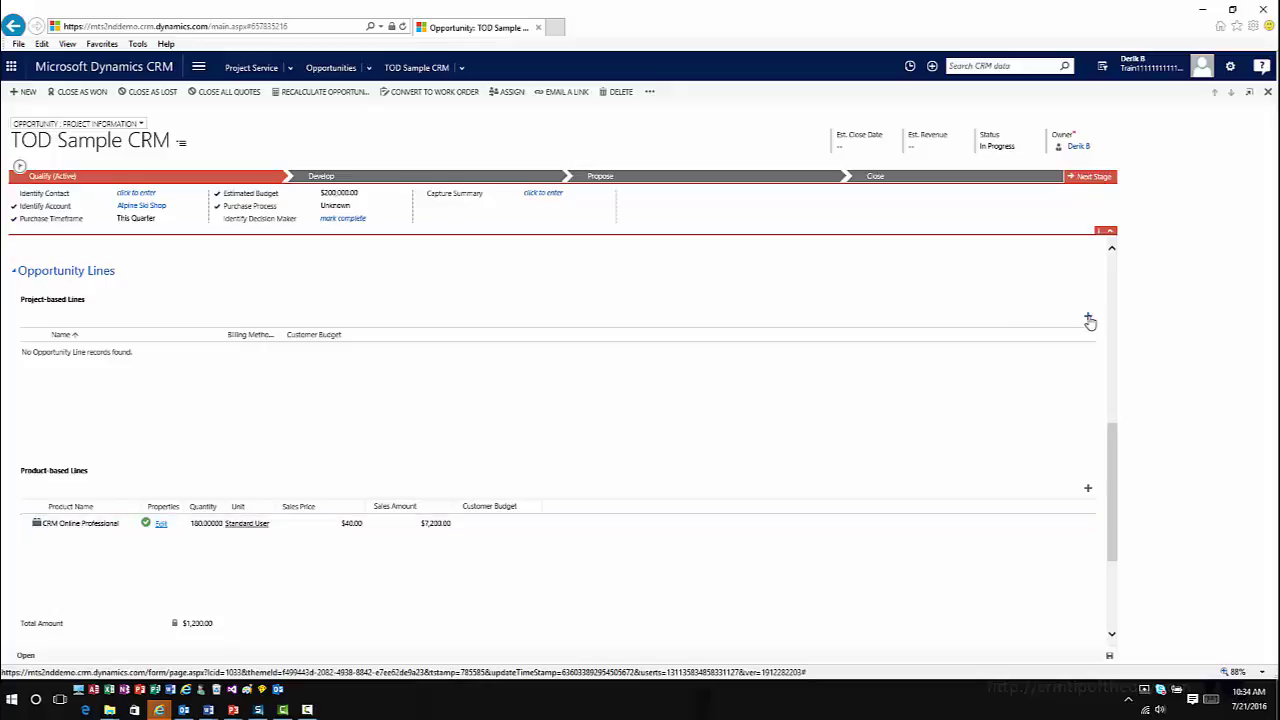
Step: Add a project-based line named Project Planning with a $10,000 customer budget and Fixed Price billing, and save it
scroll(343, 405, down, 2)
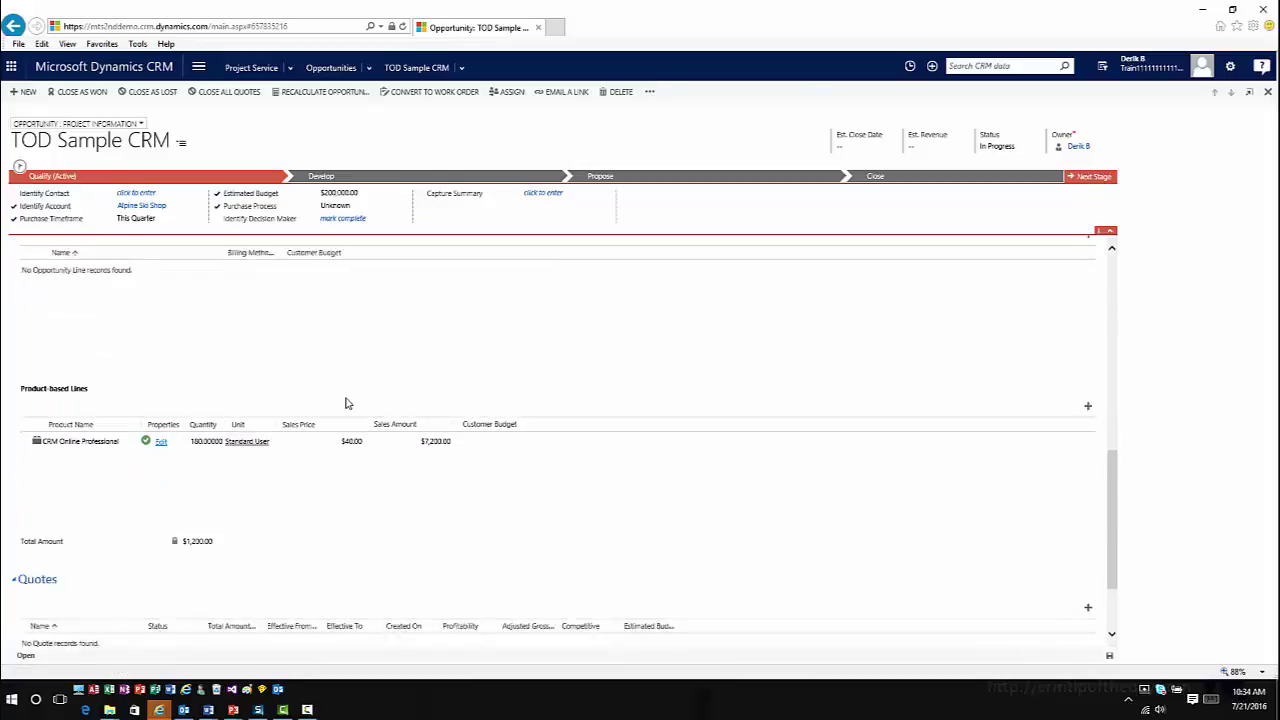
scroll(346, 403, up, 3)
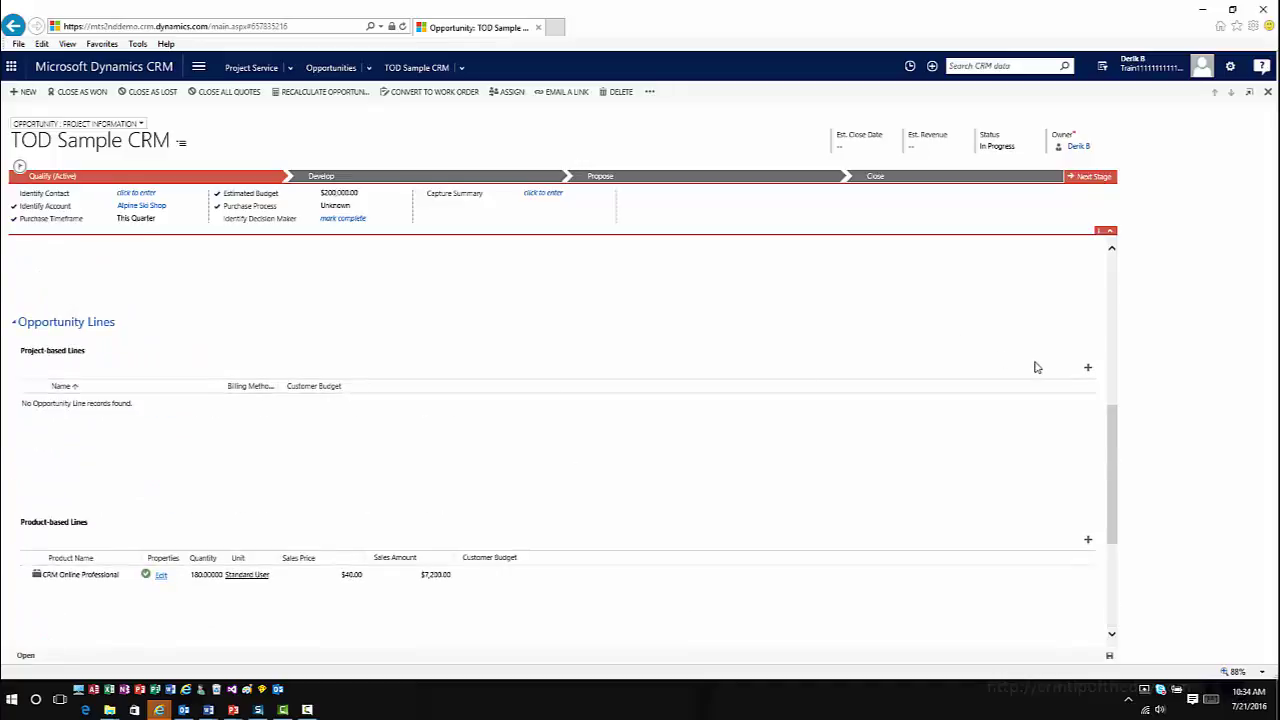
click(1088, 368)
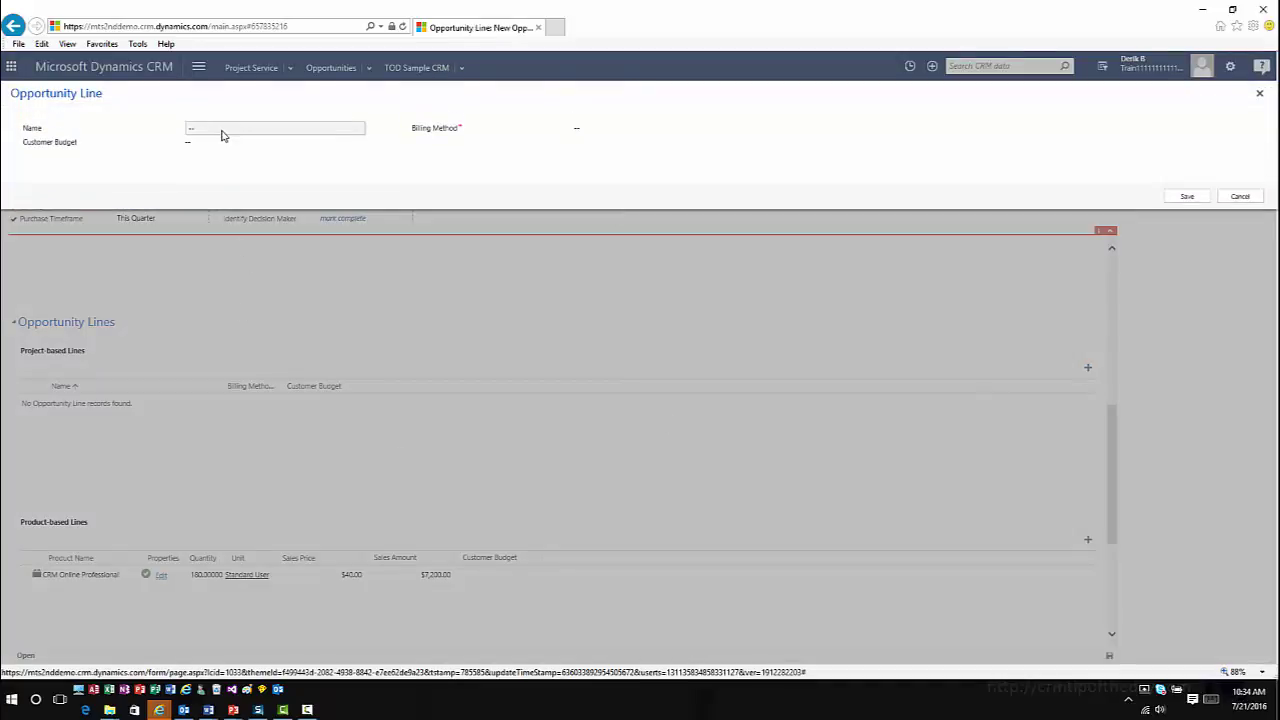
click(223, 135)
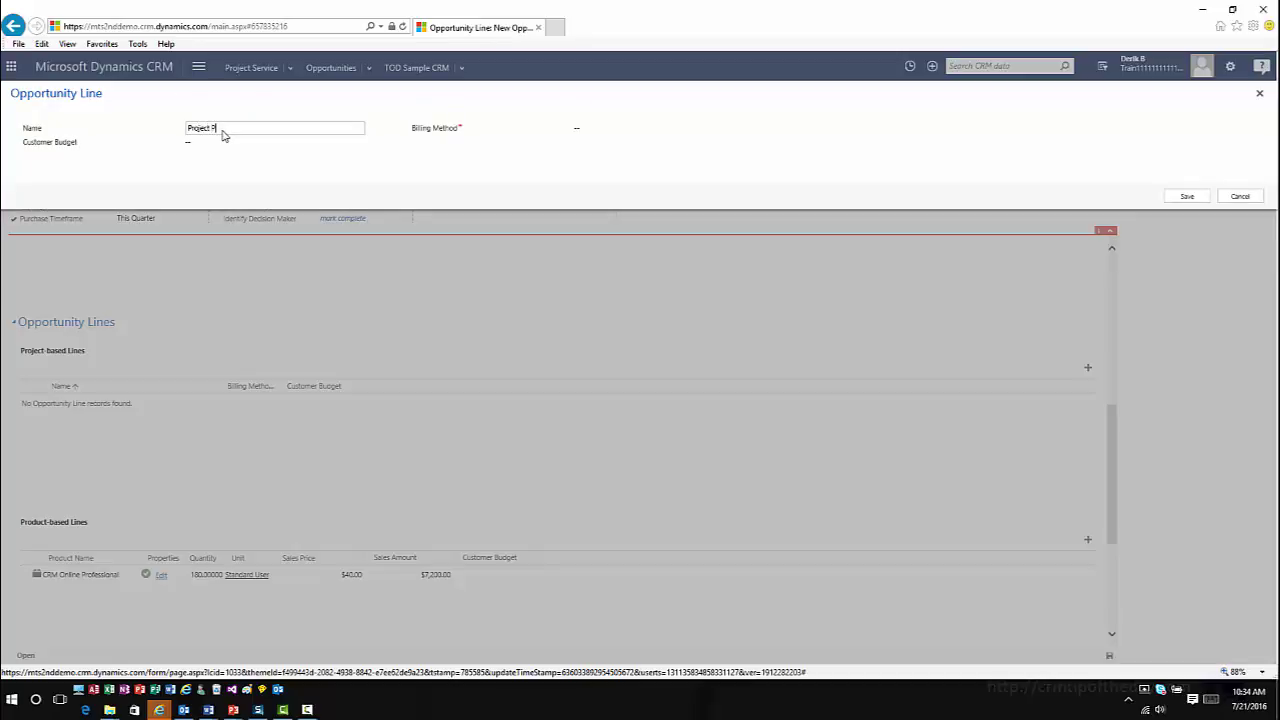
key(Tab)
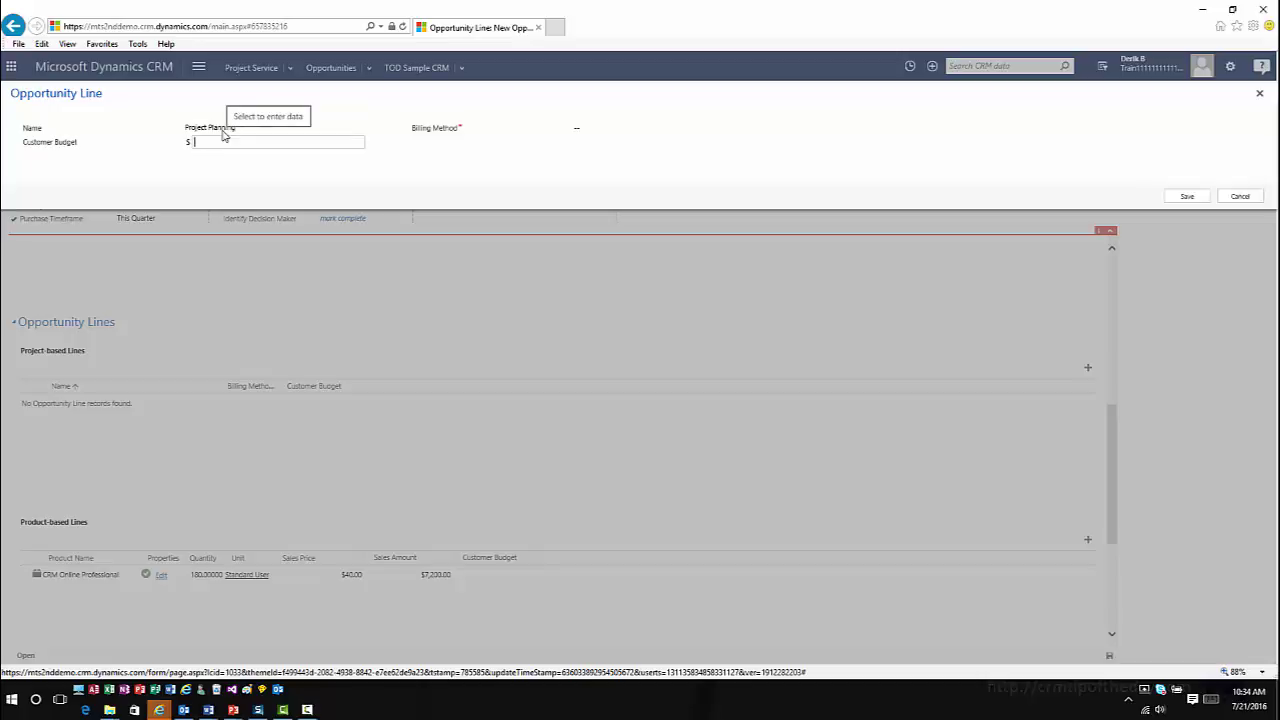
text(10000)
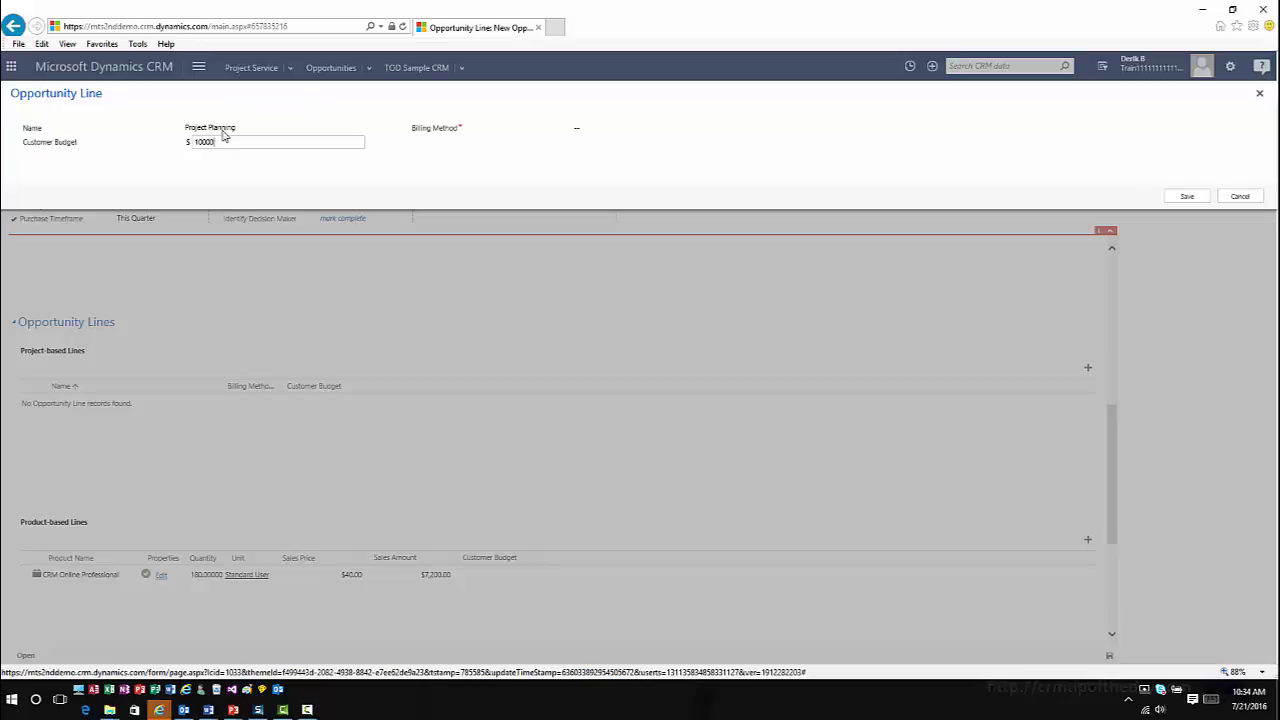
text(,000)
key(Tab)
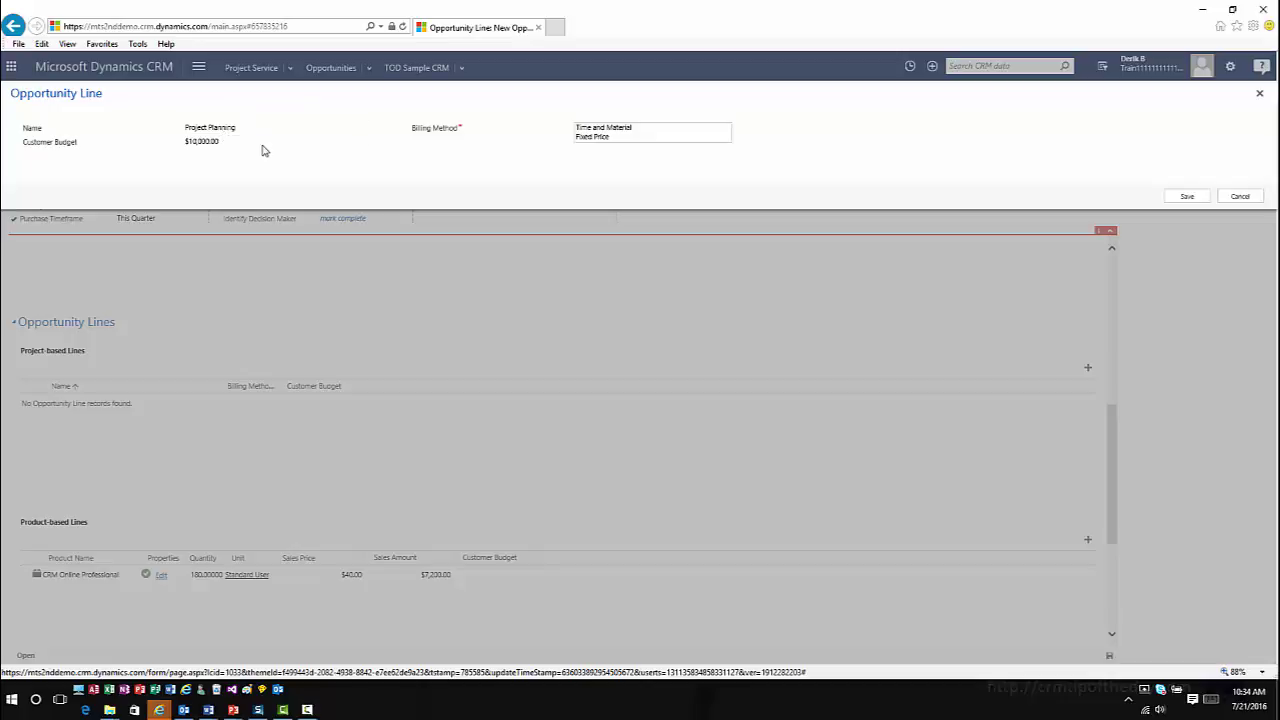
click(637, 137)
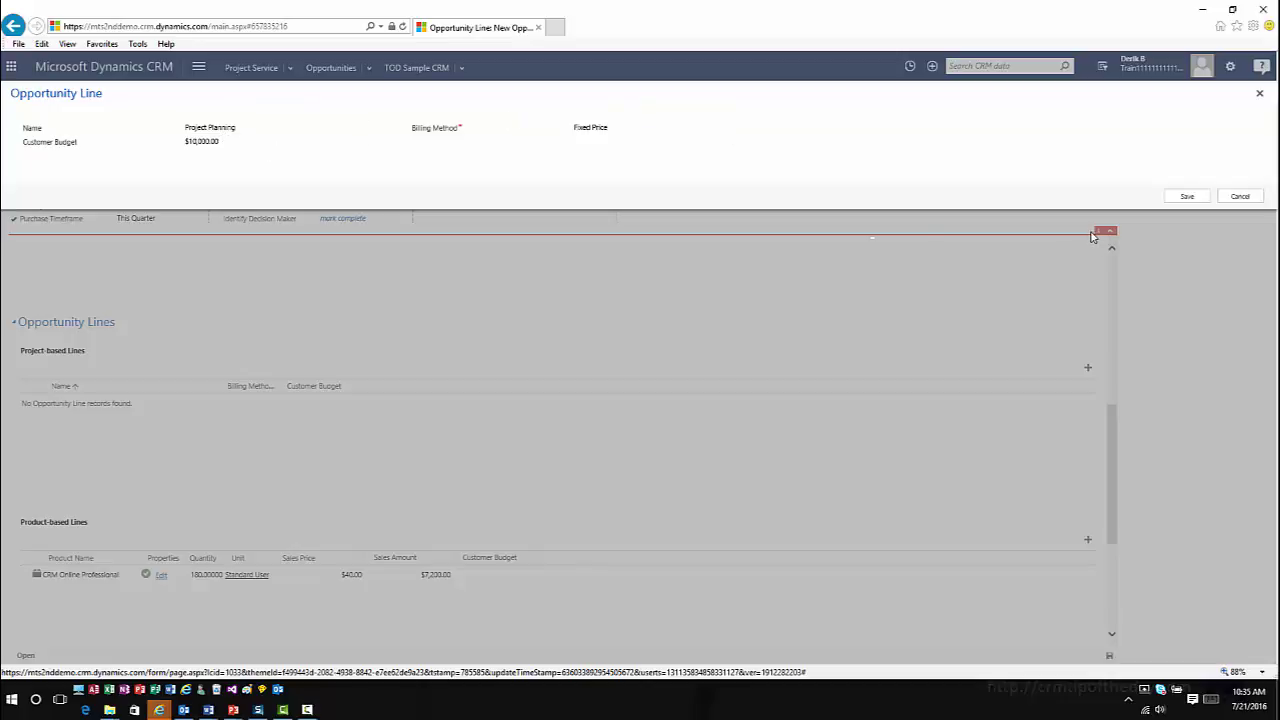
click(1190, 197)
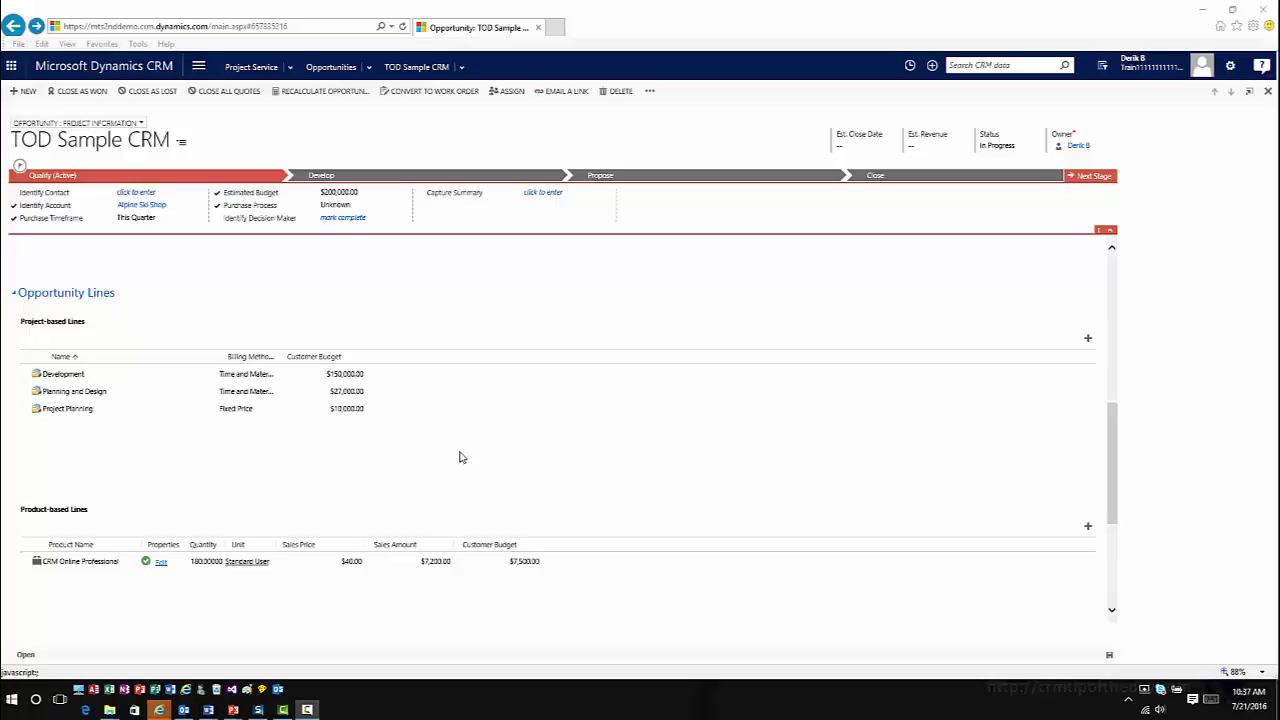
Step: Create a quote from the opportunity and maximize the new quote's window
scroll(460, 457, down, 3)
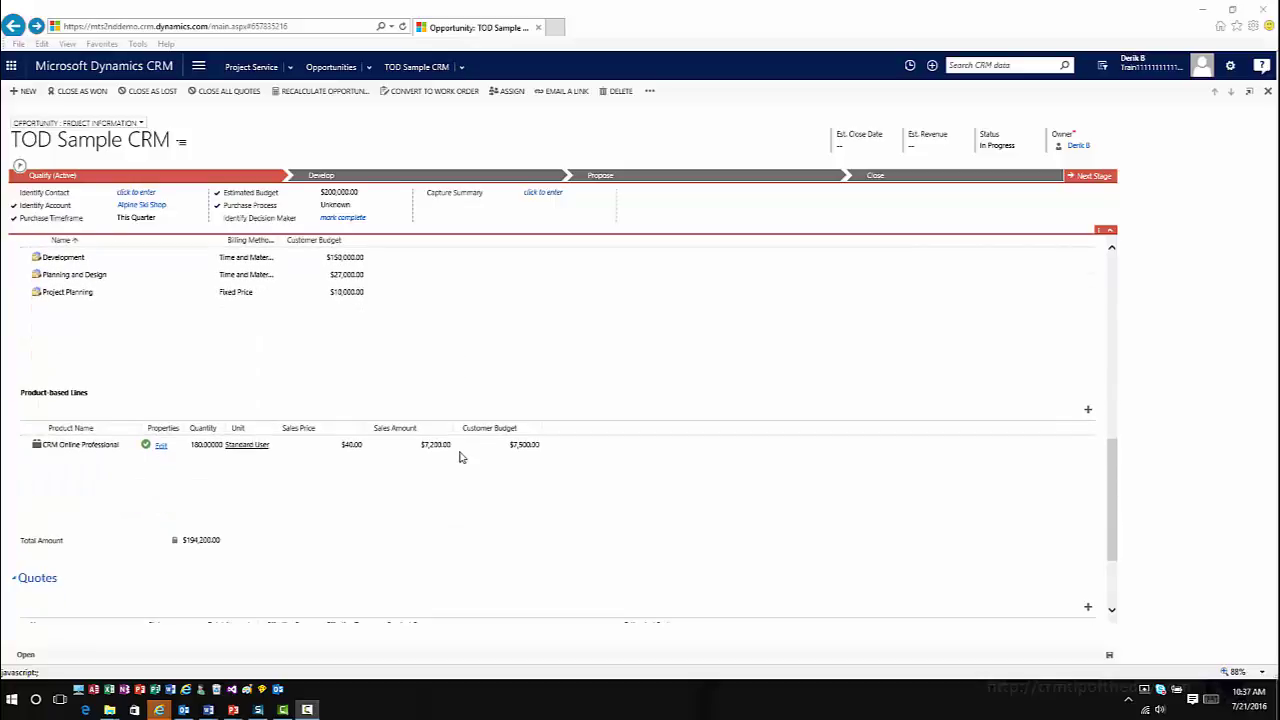
scroll(460, 457, up, 1)
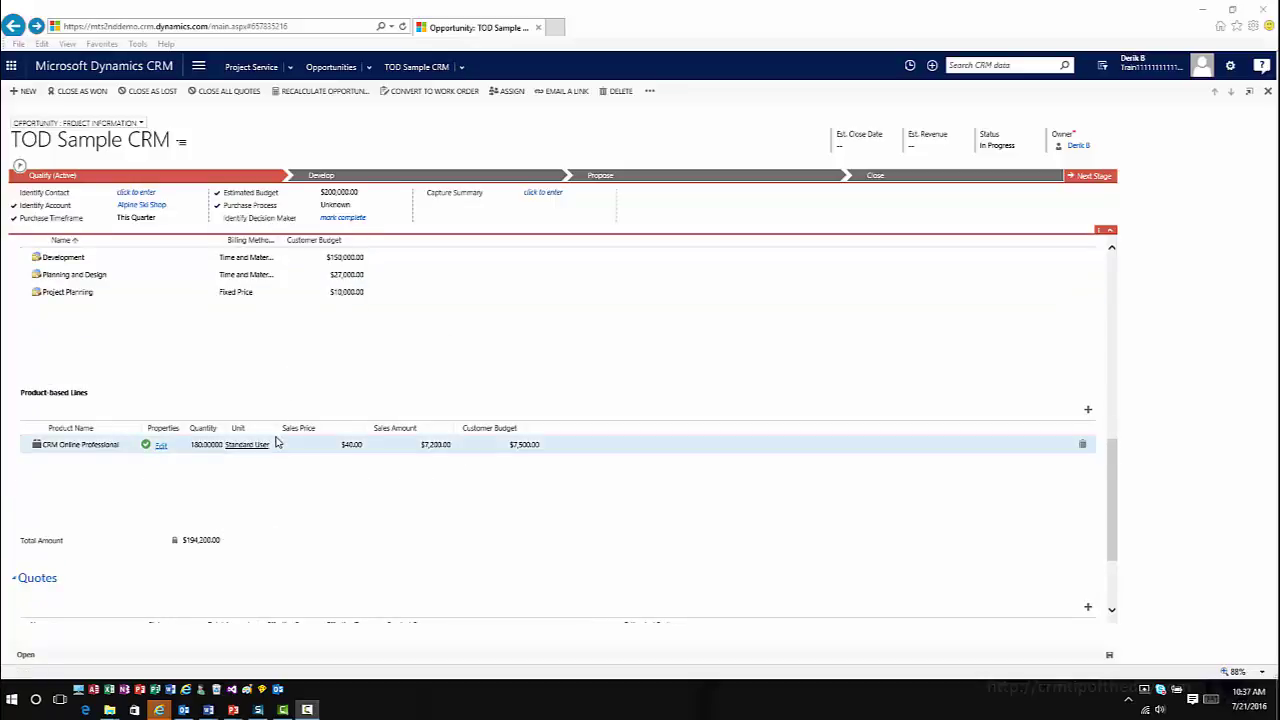
scroll(277, 441, down, 2)
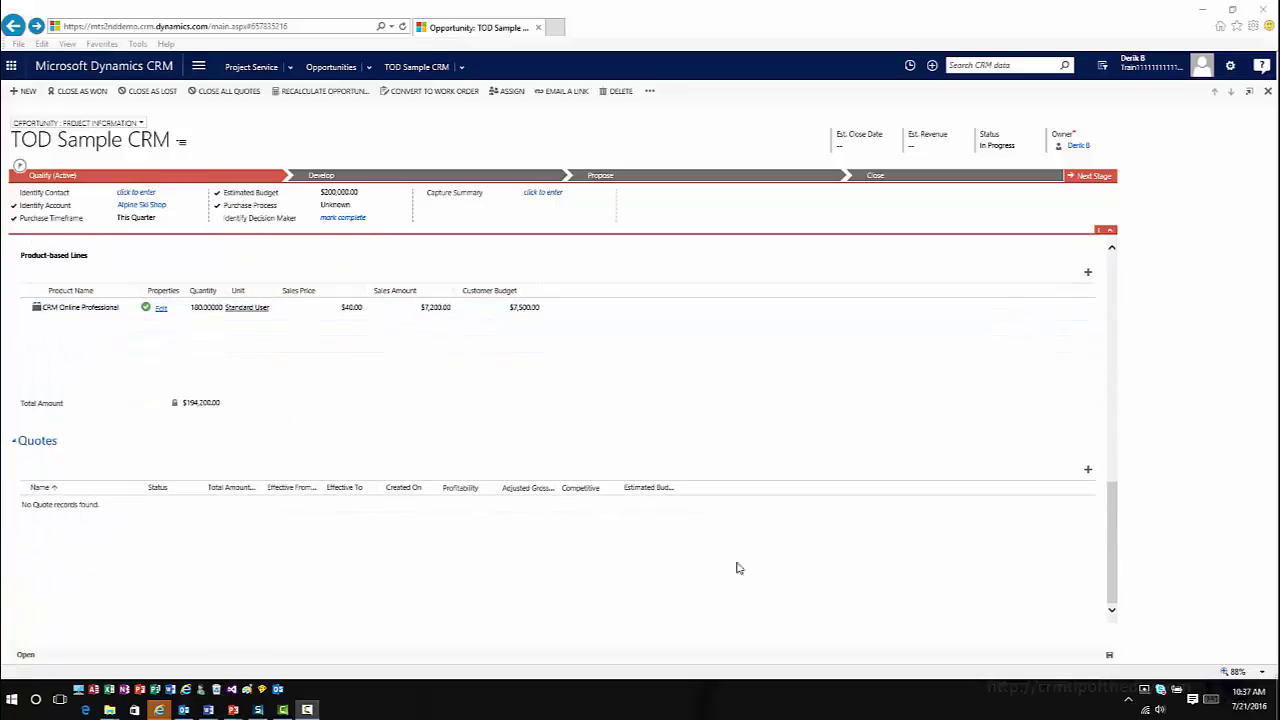
click(1089, 474)
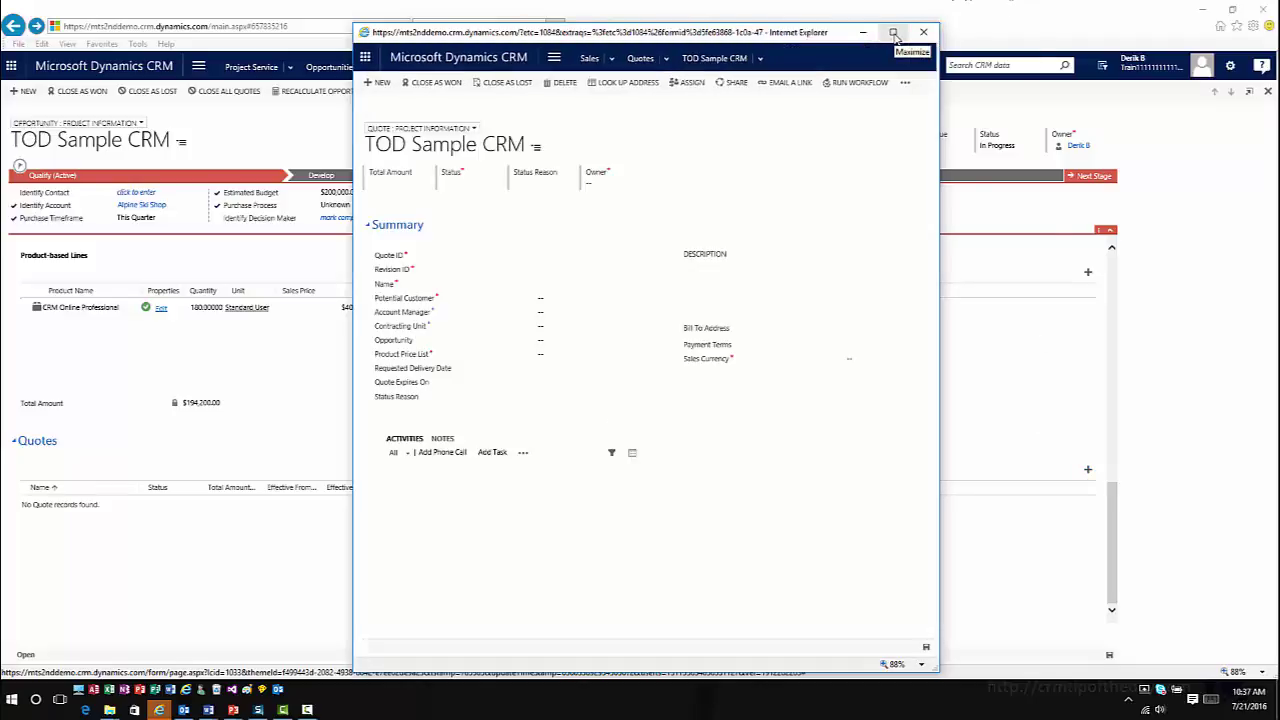
click(893, 33)
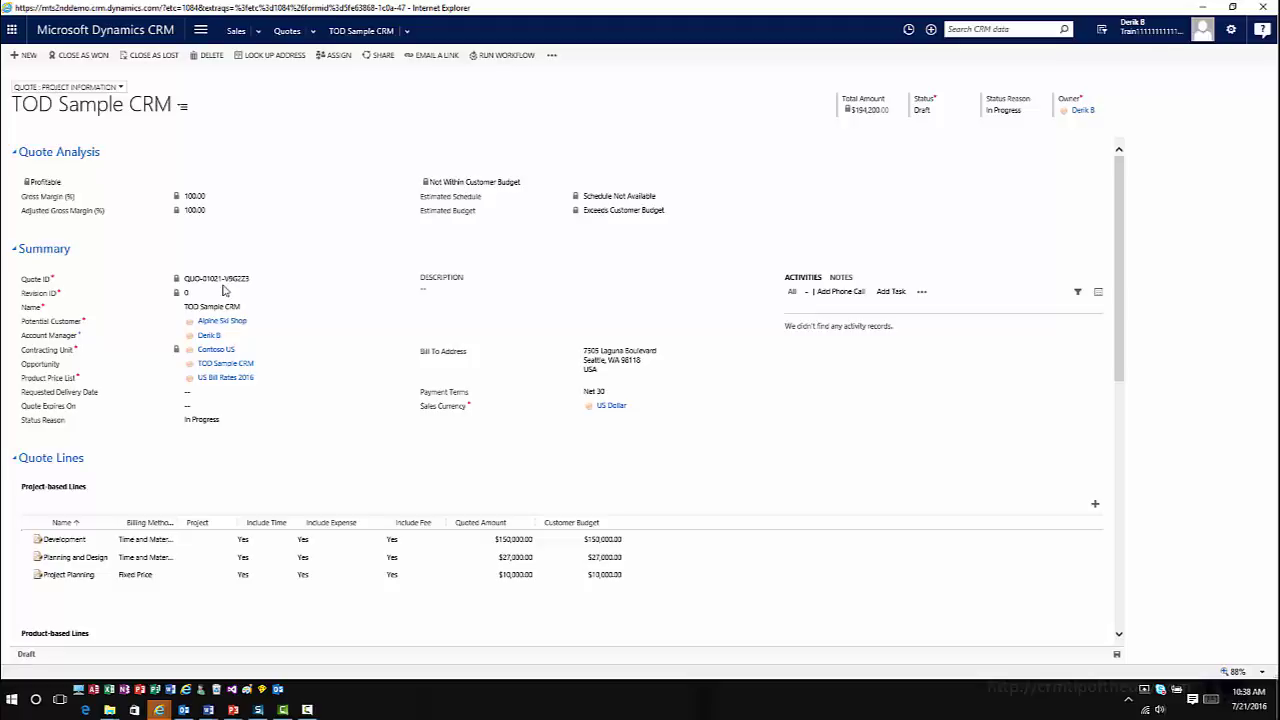
Step: Recalculate the customer budget in the quote's Comparison to Customer Budget section and save the quote
scroll(298, 393, down, 5)
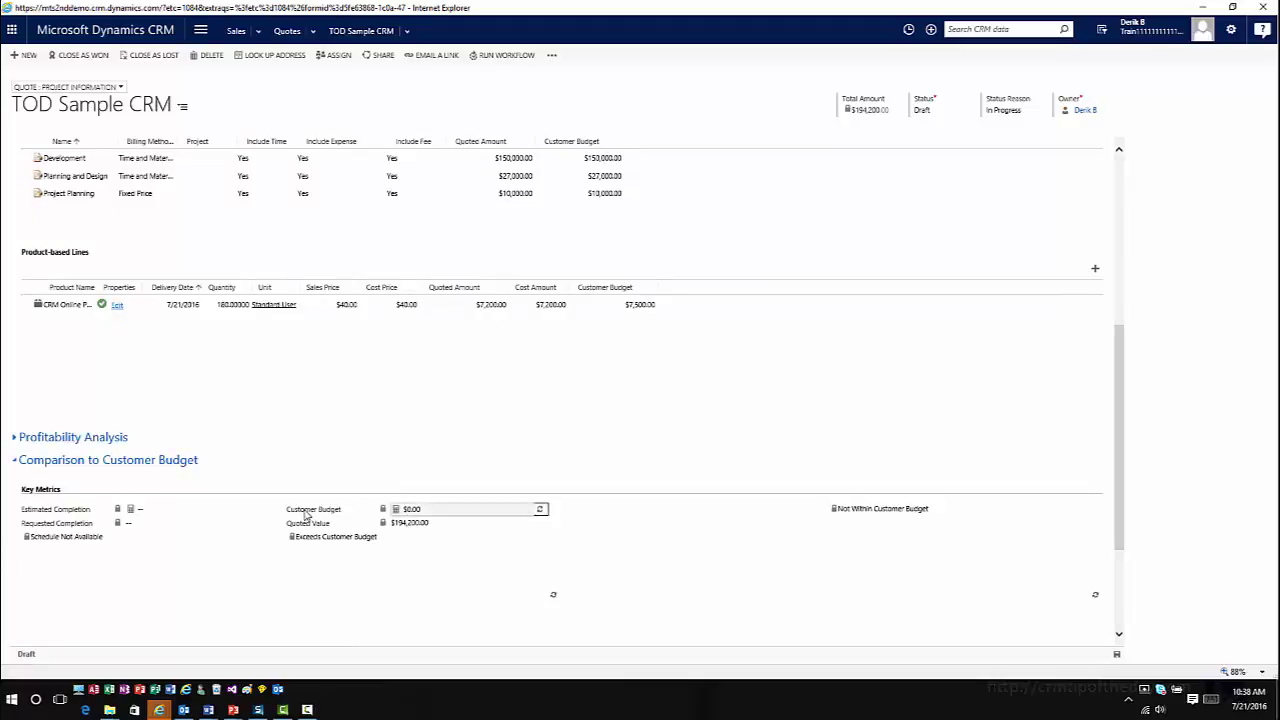
mouse_move(442, 517)
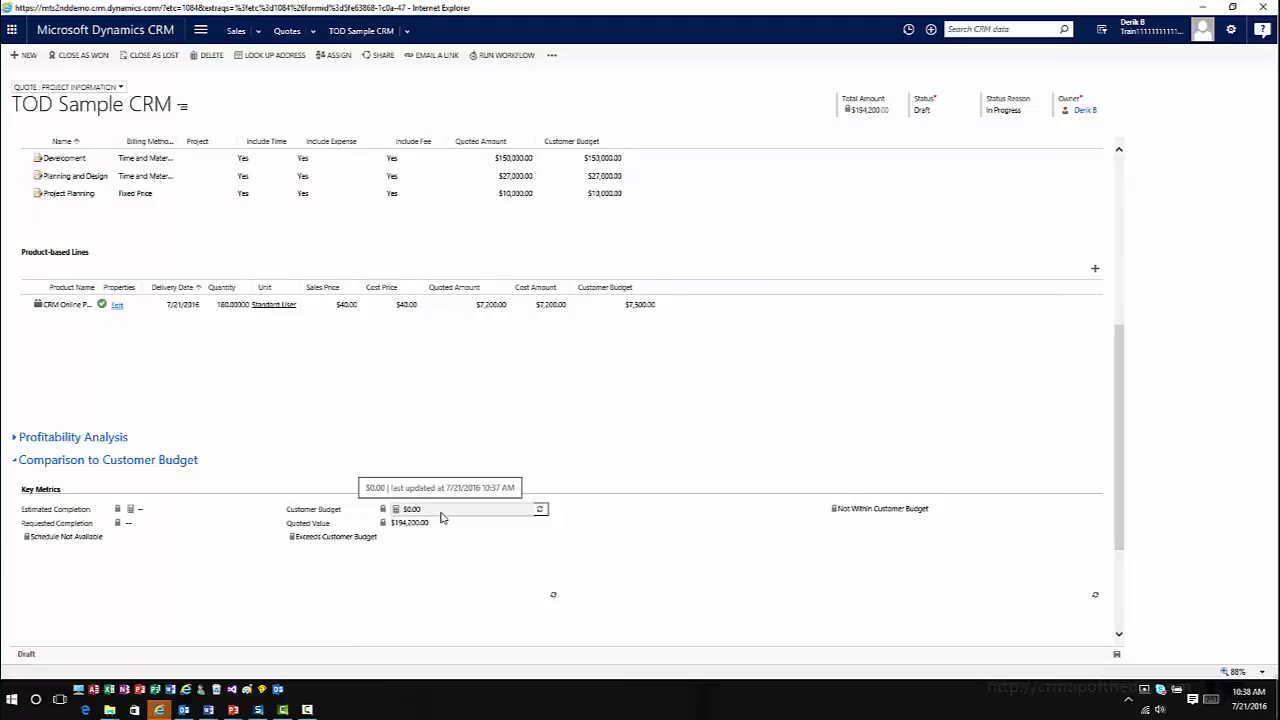
click(540, 511)
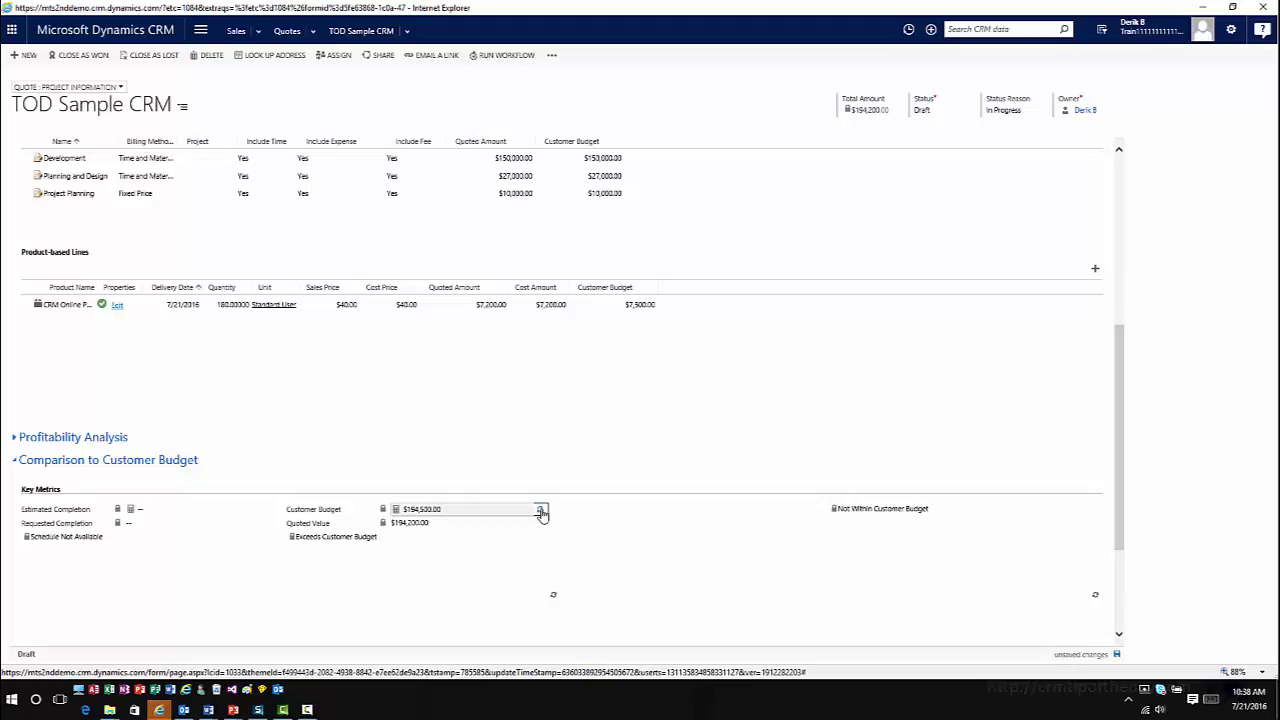
click(1118, 656)
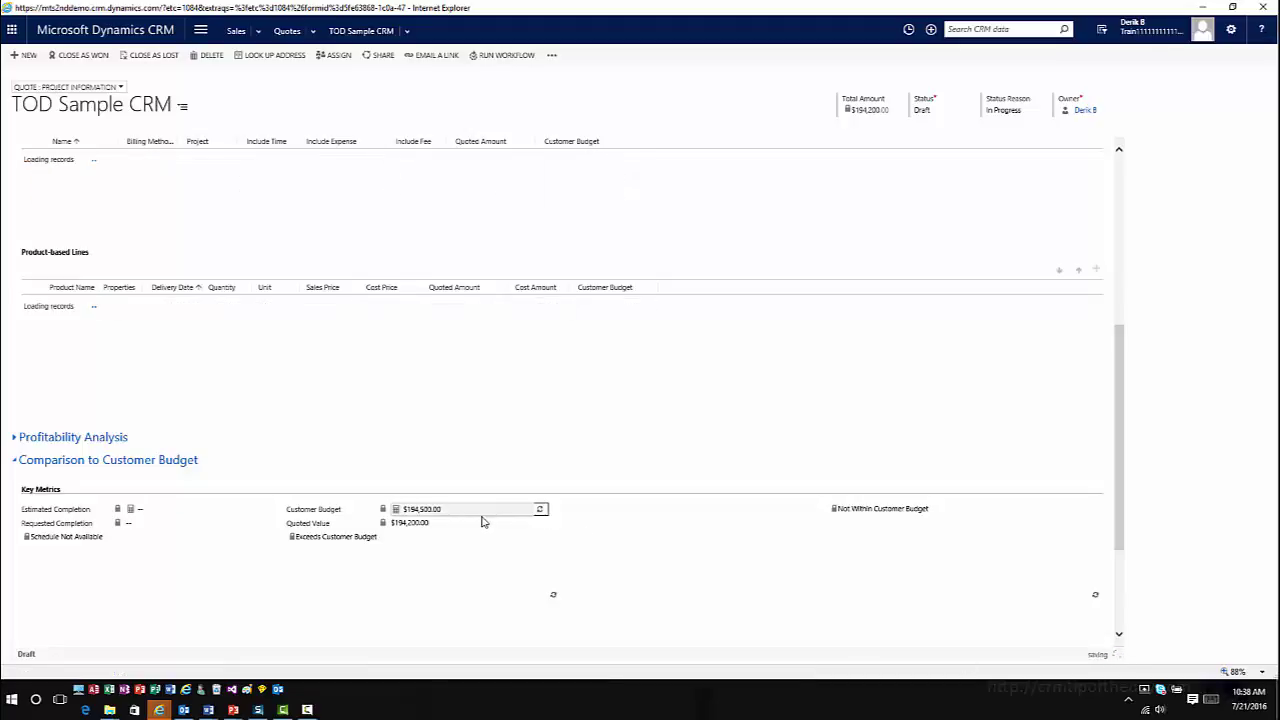
Step: Examine the quote's analysis, summary, and project-based and product-based lines
scroll(447, 456, up, 4)
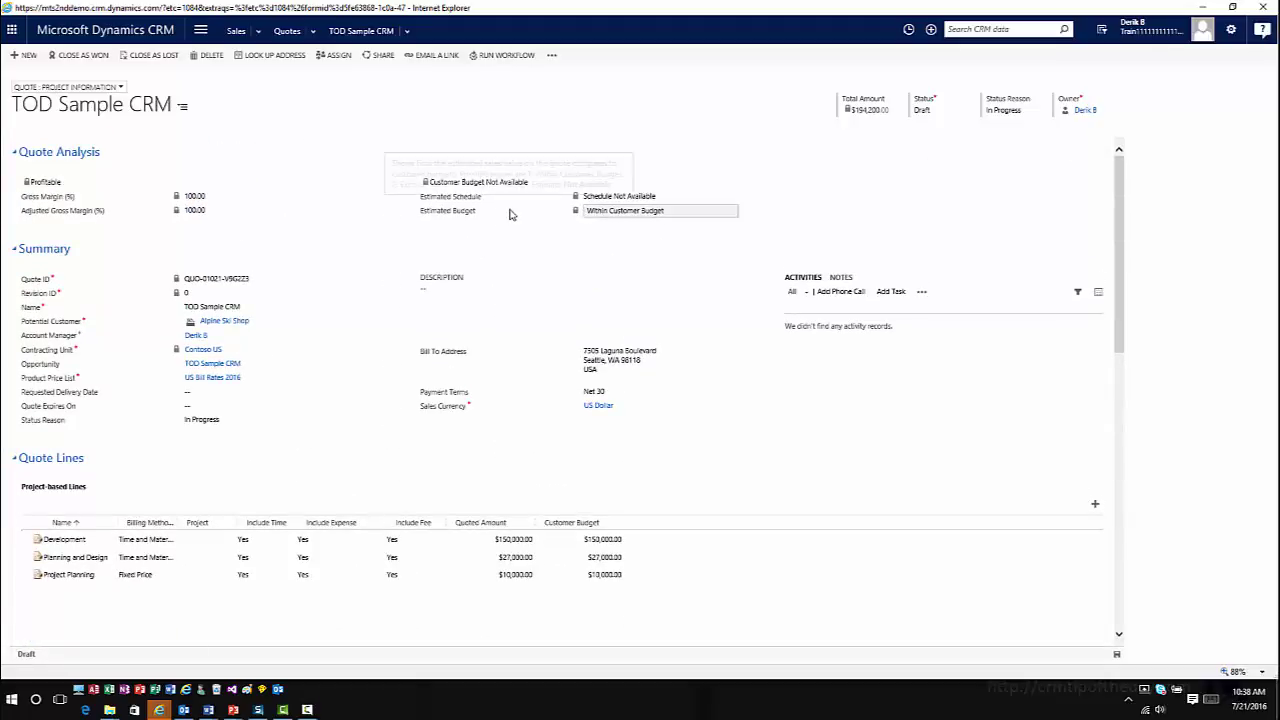
mouse_move(510, 214)
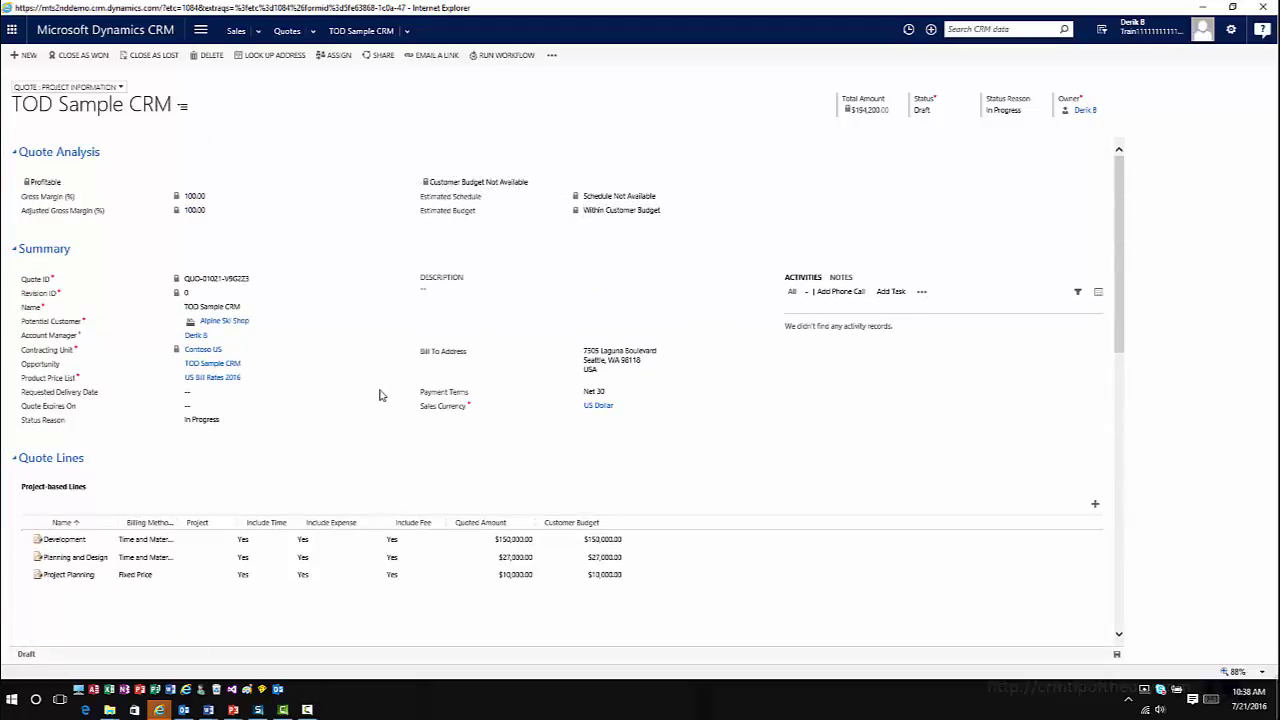
scroll(380, 395, down, 4)
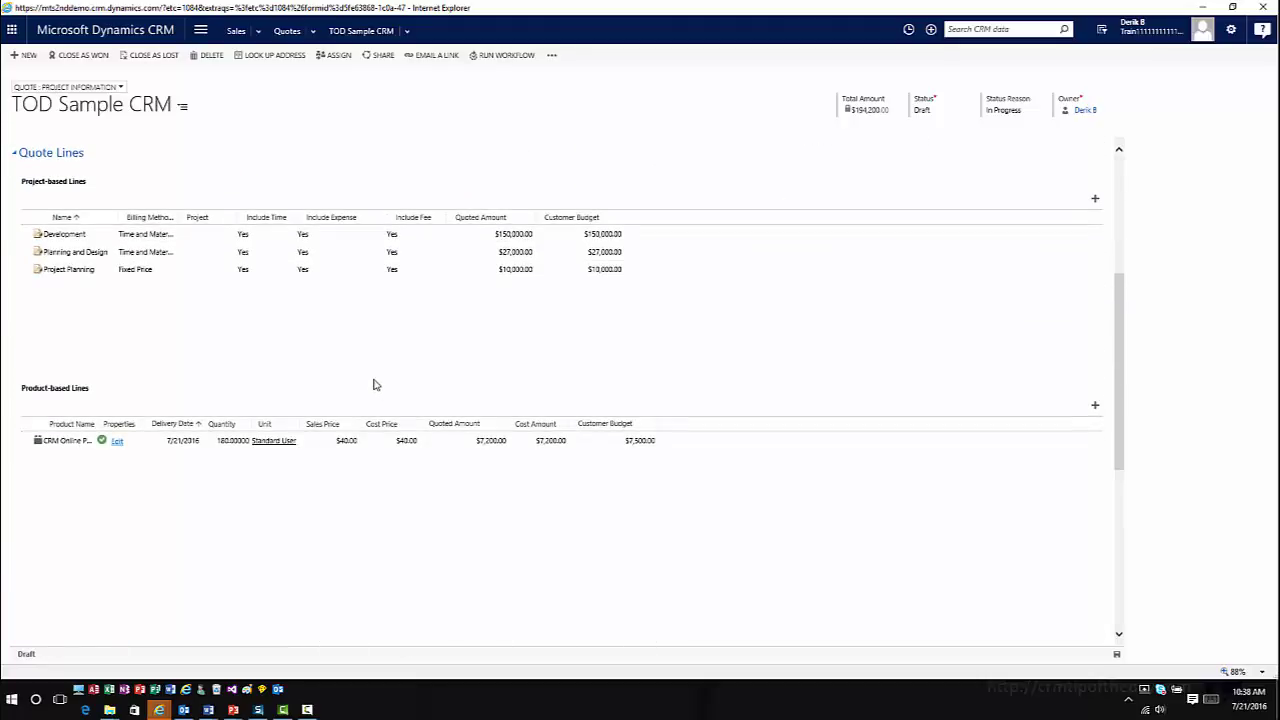
scroll(370, 385, up, 3)
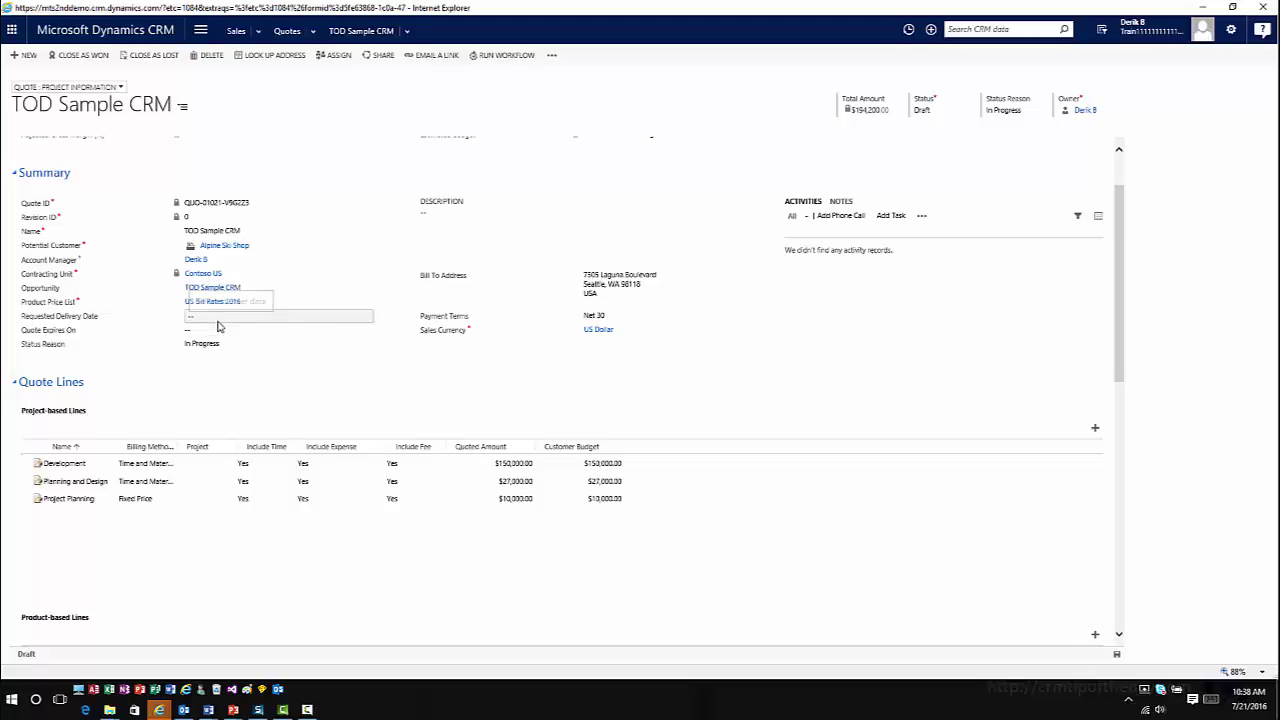
scroll(218, 326, up, 2)
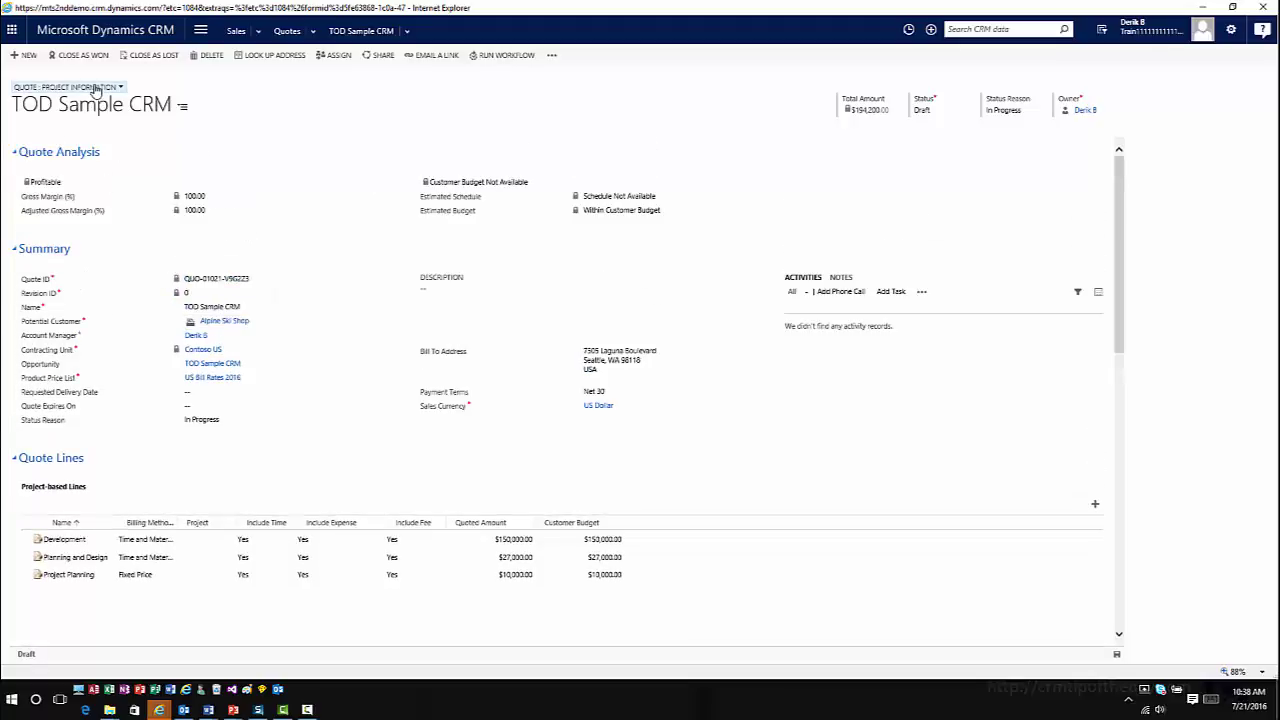
scroll(157, 336, down, 1)
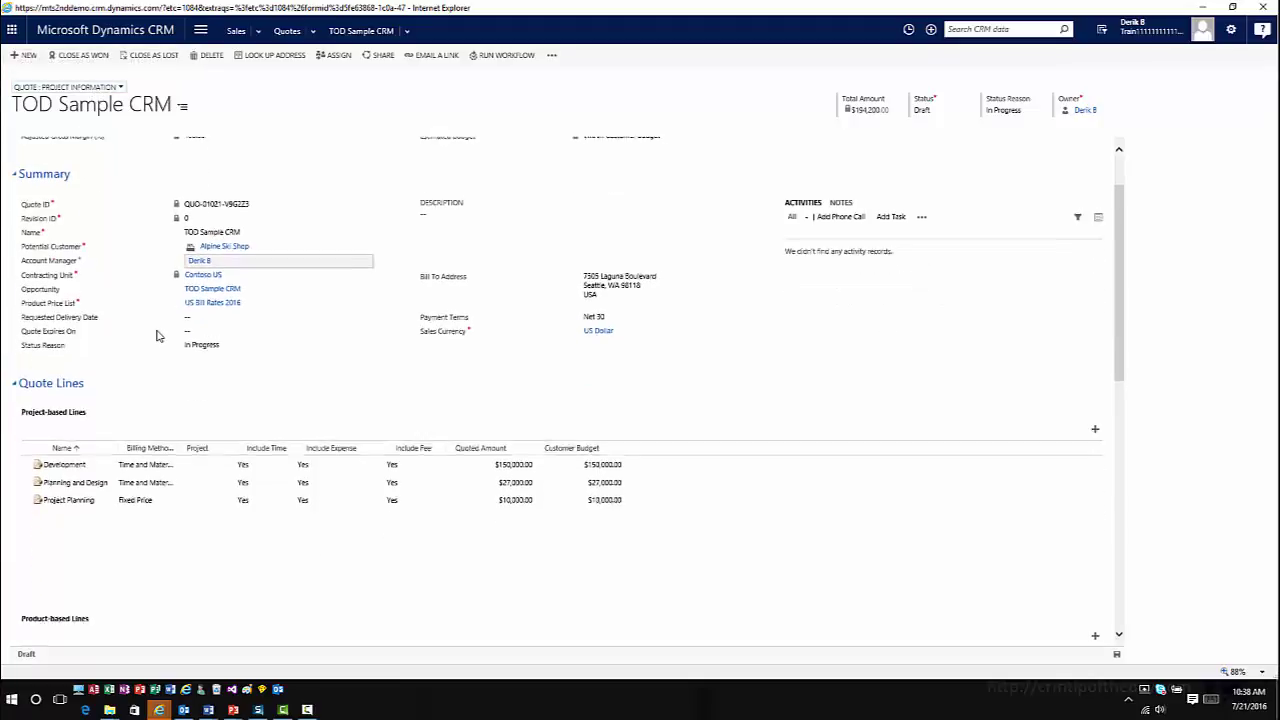
scroll(157, 336, down, 1)
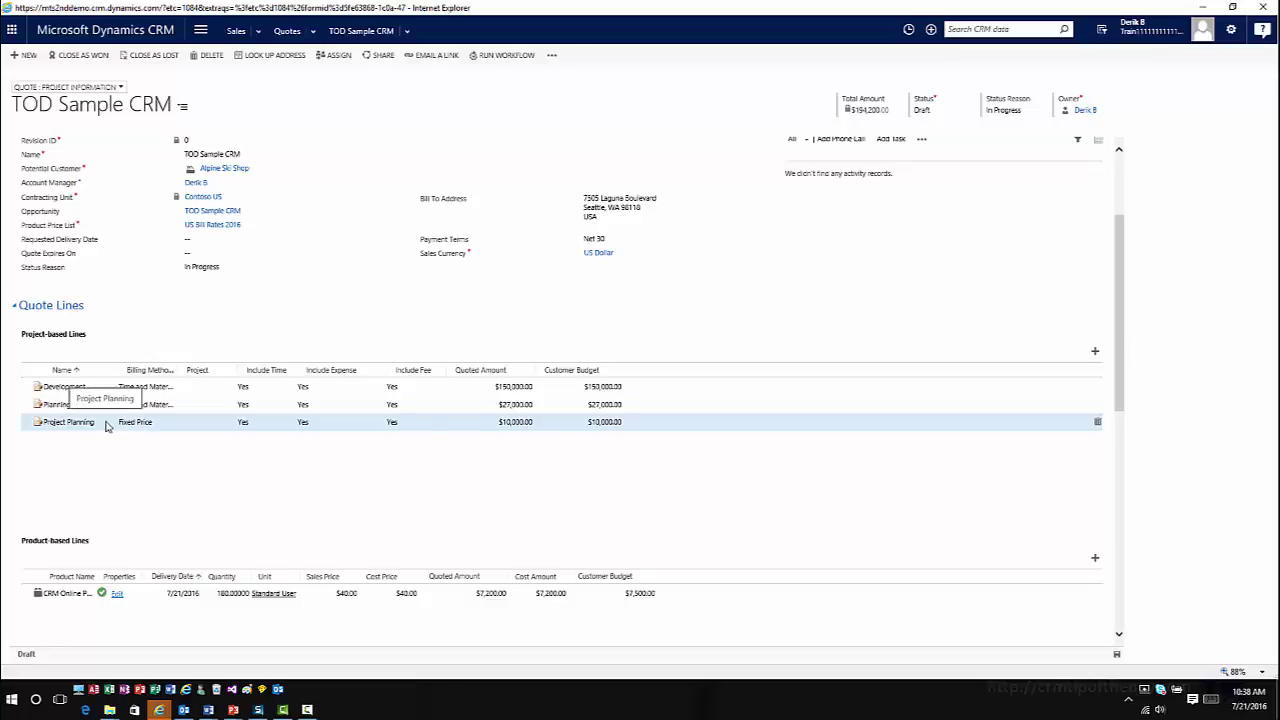
Step: Open the Development quote line and start a new quote line detail
click(669, 394)
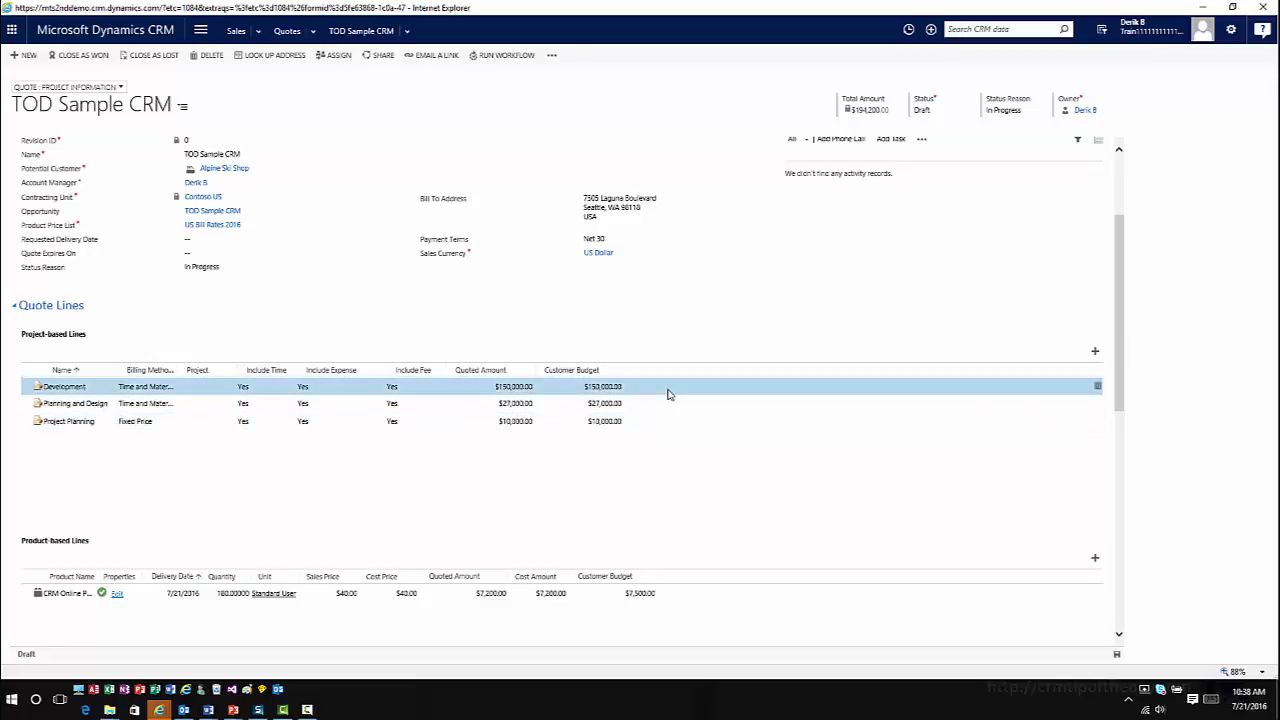
double_click(669, 394)
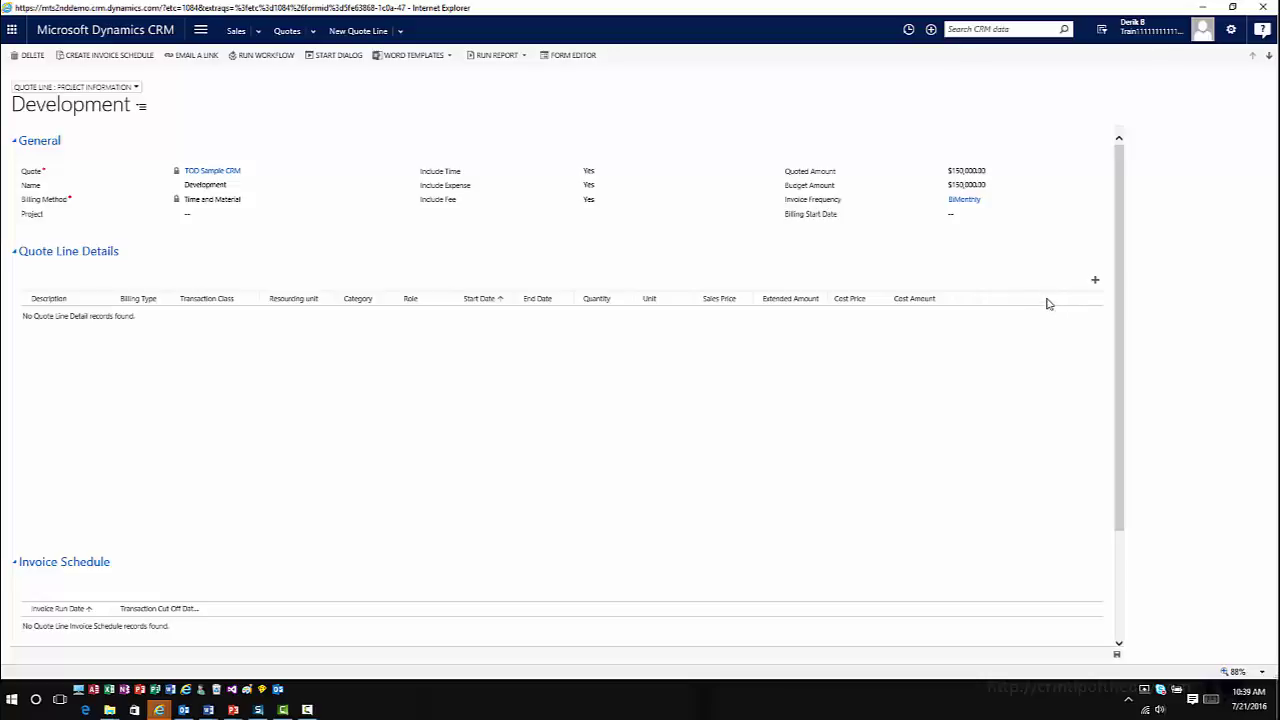
click(1096, 282)
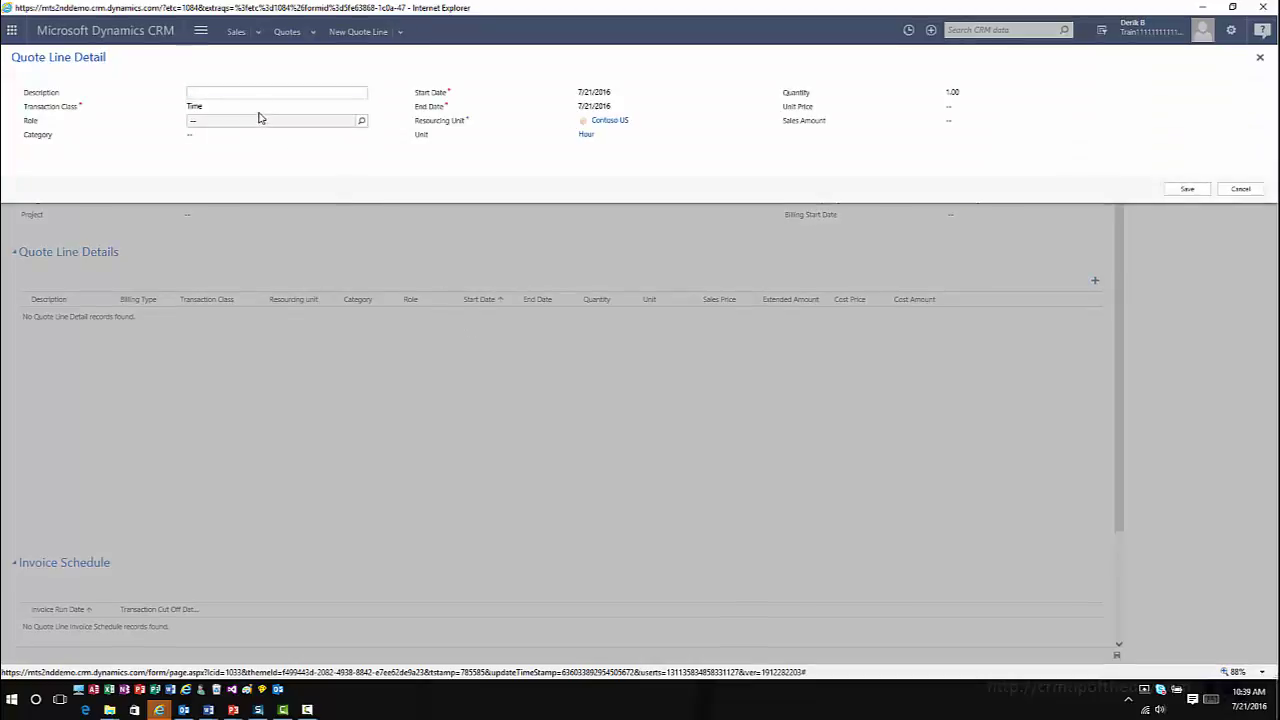
Step: Set the quote line detail's transaction class to Time, its role to Developer and its category to Time
click(260, 112)
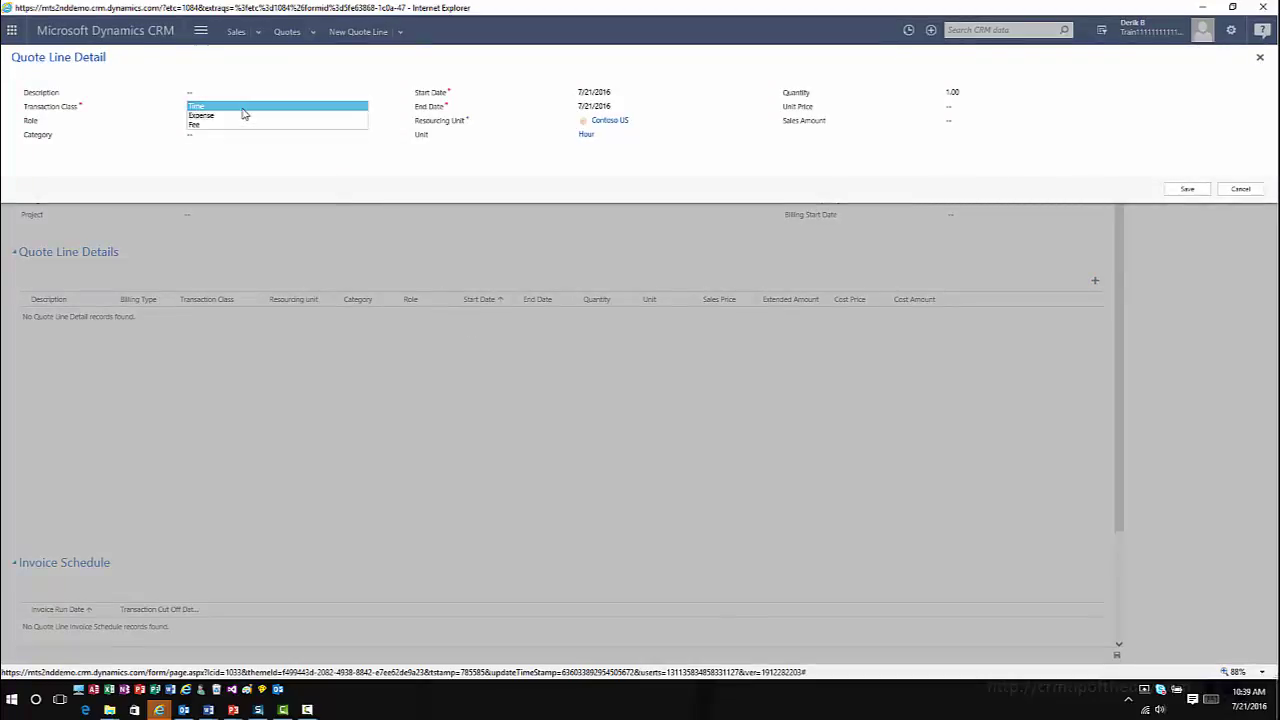
click(238, 122)
click(239, 122)
click(362, 125)
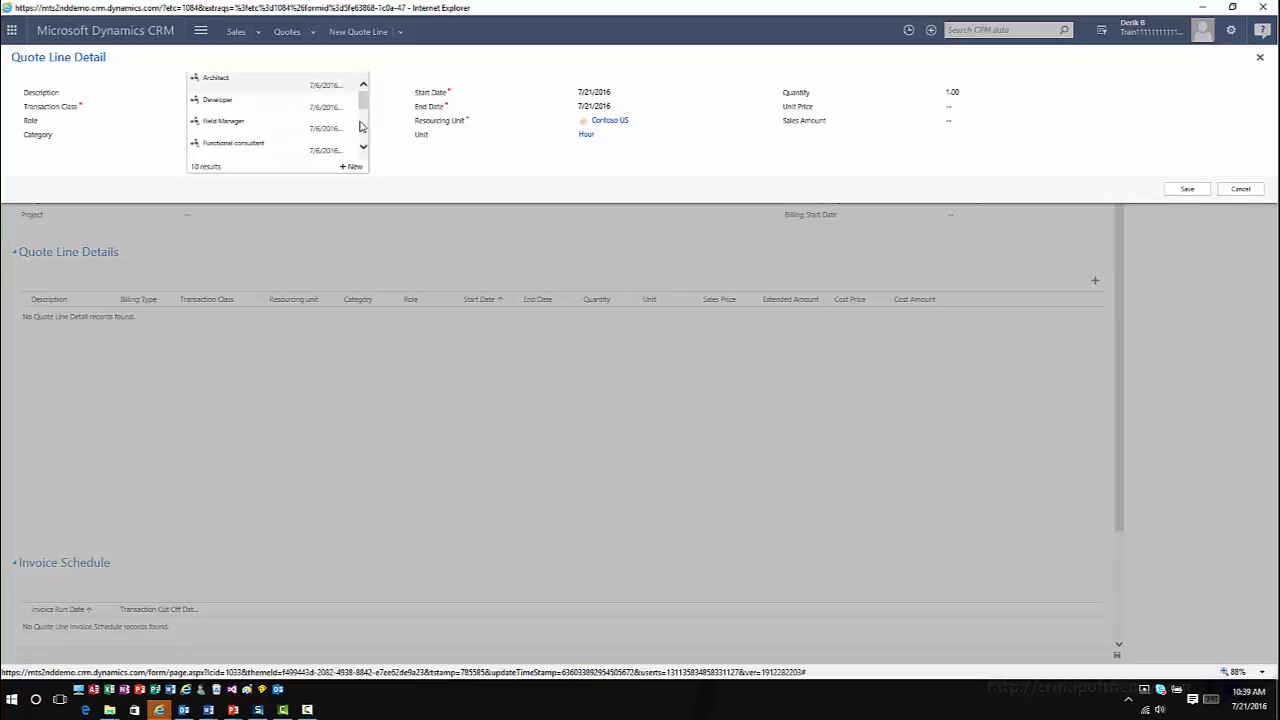
click(249, 101)
click(241, 137)
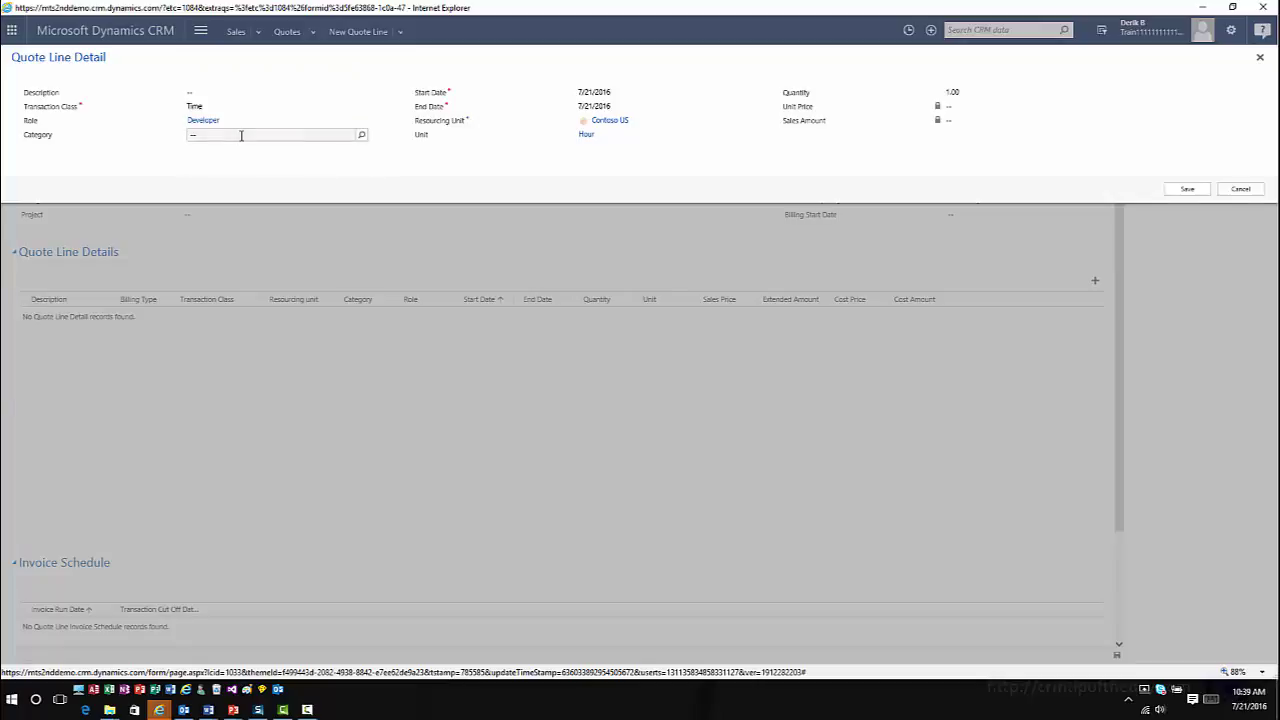
click(363, 140)
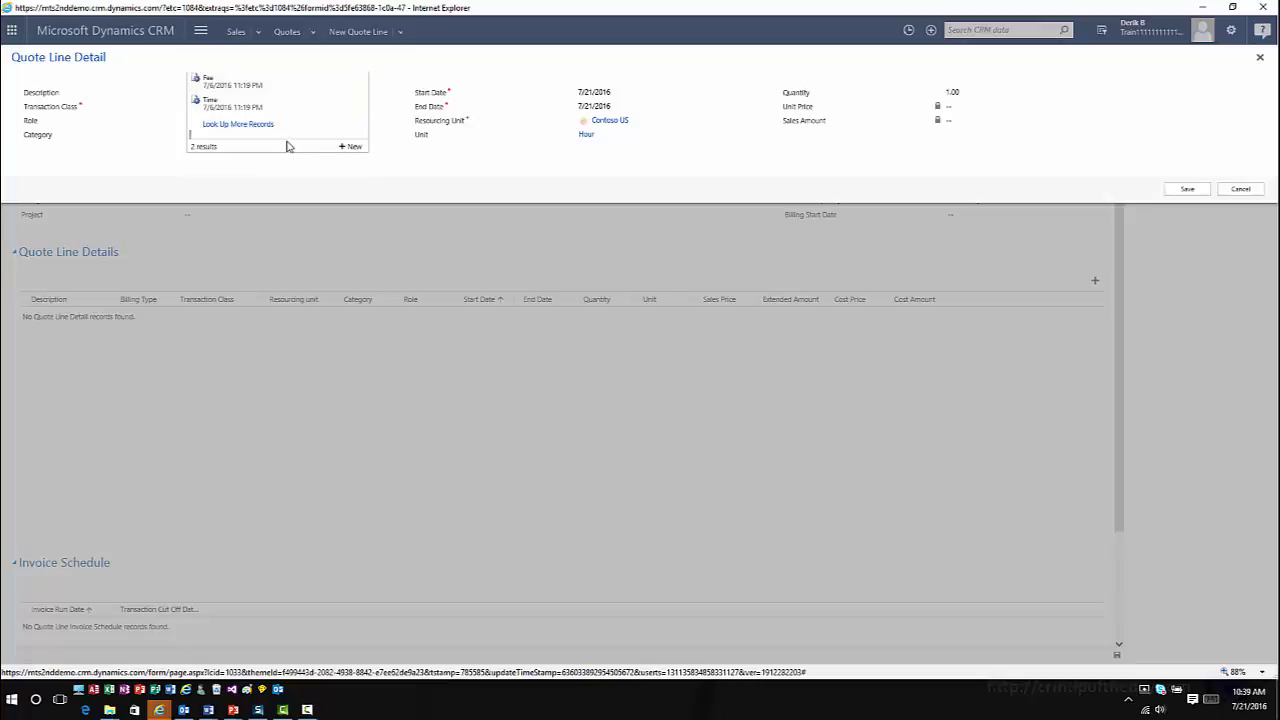
click(248, 82)
Step: Set the quote line detail's start date to 8/1/2016 and its end date to 11/30/2016
click(630, 92)
click(724, 93)
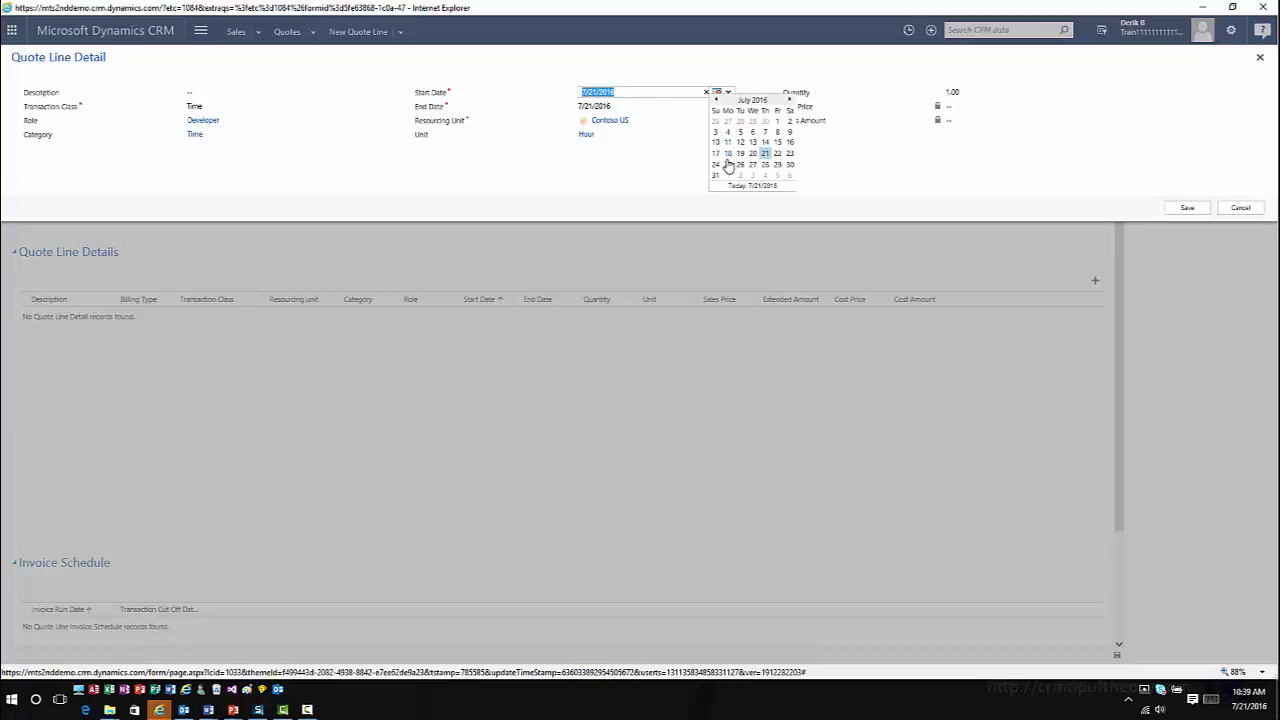
click(789, 100)
click(729, 122)
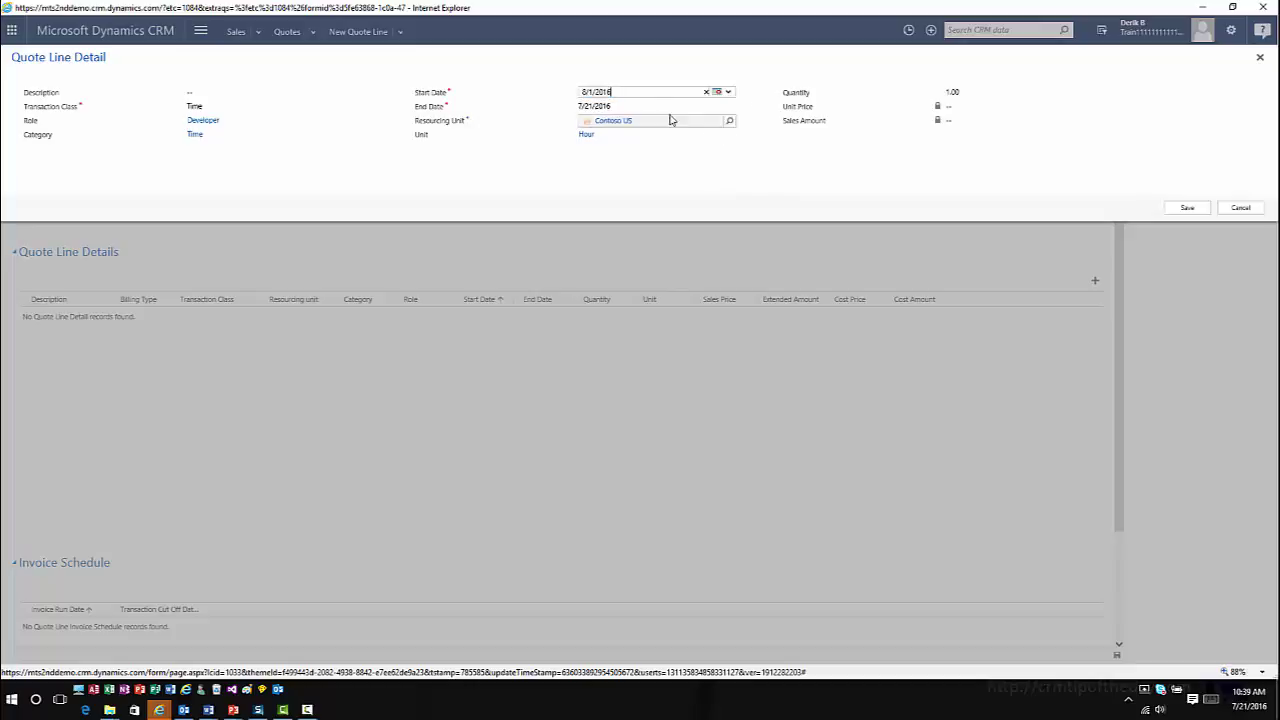
click(691, 111)
click(706, 106)
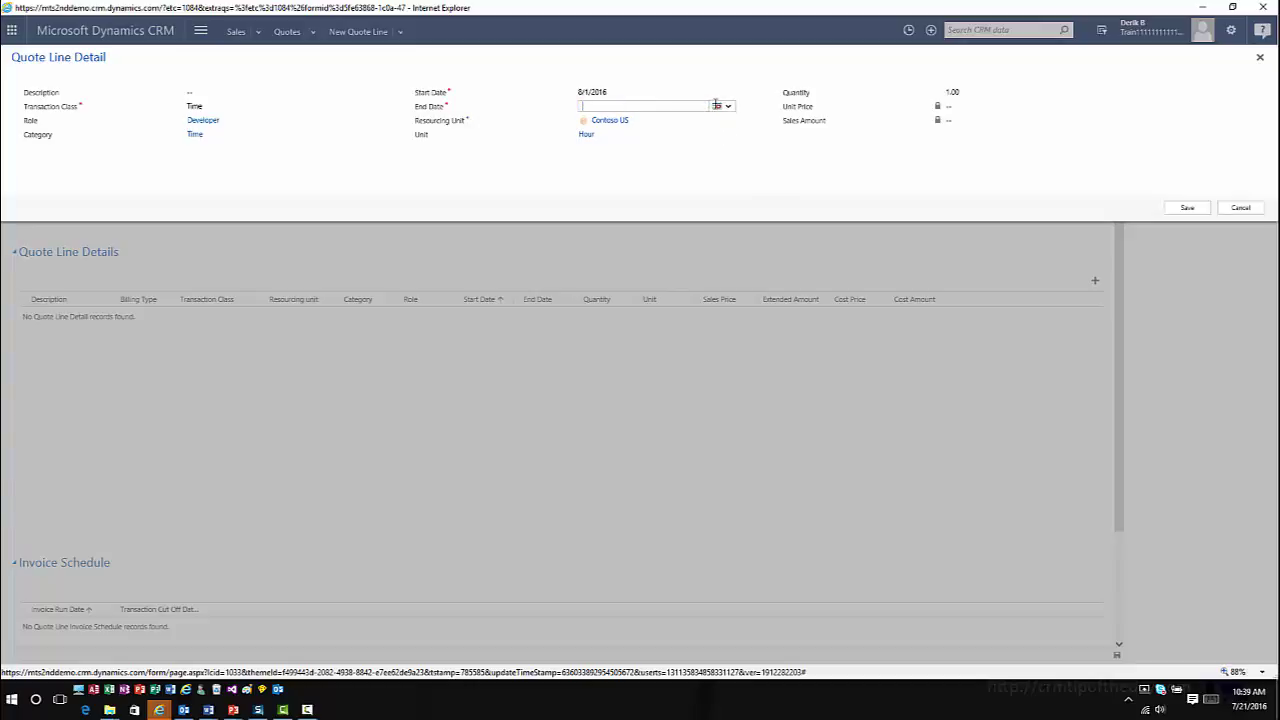
click(720, 106)
click(790, 100)
click(790, 100)
click(790, 100)
click(790, 101)
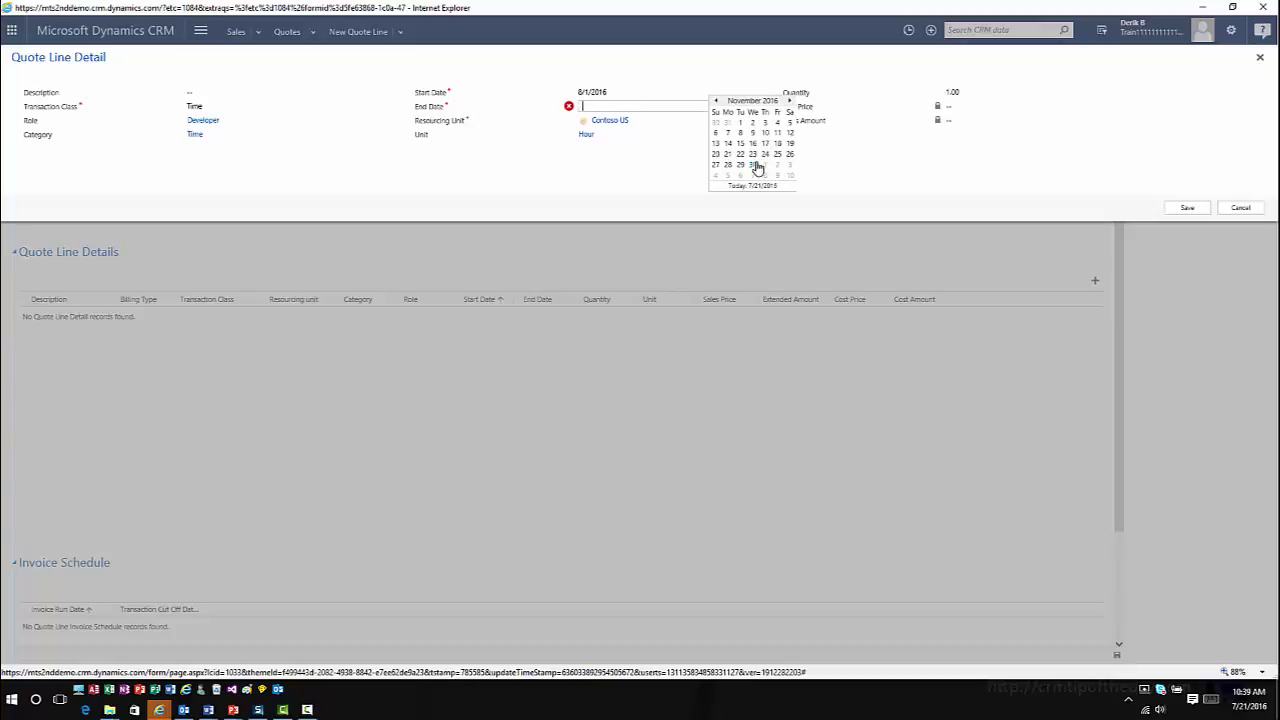
click(757, 166)
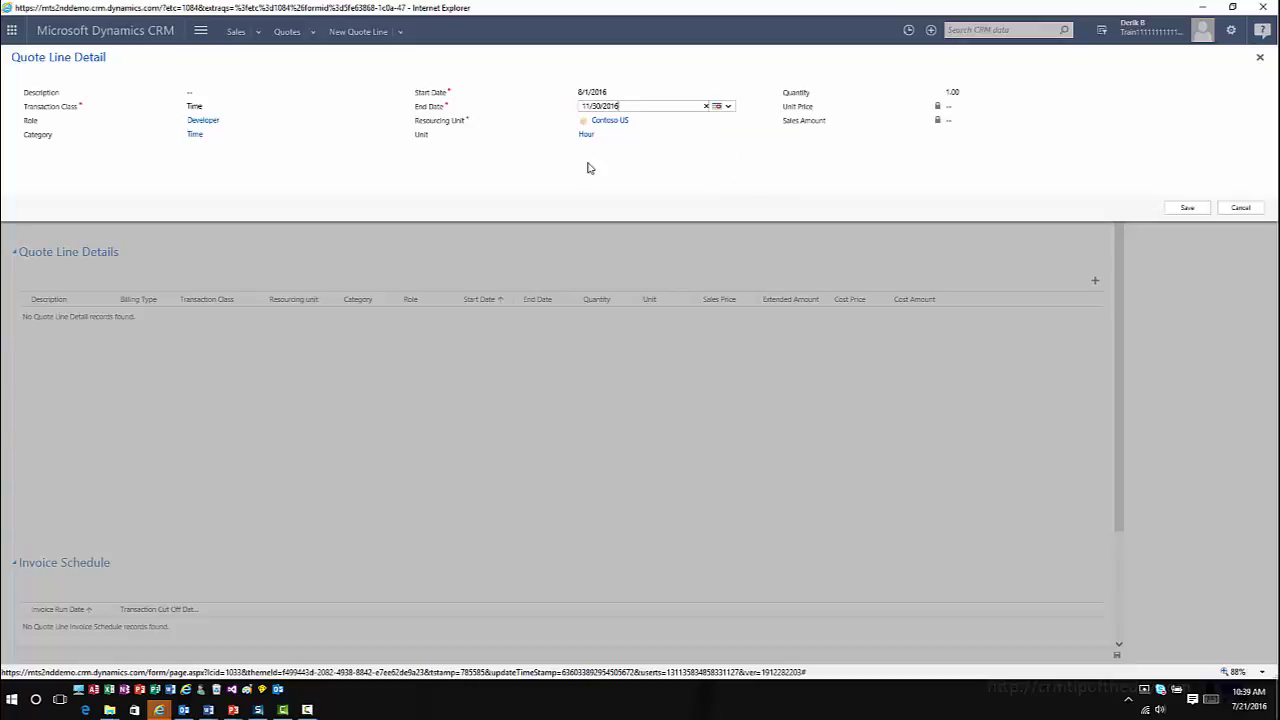
Step: Set the quote line detail's quantity to 175 and save the detail
click(988, 93)
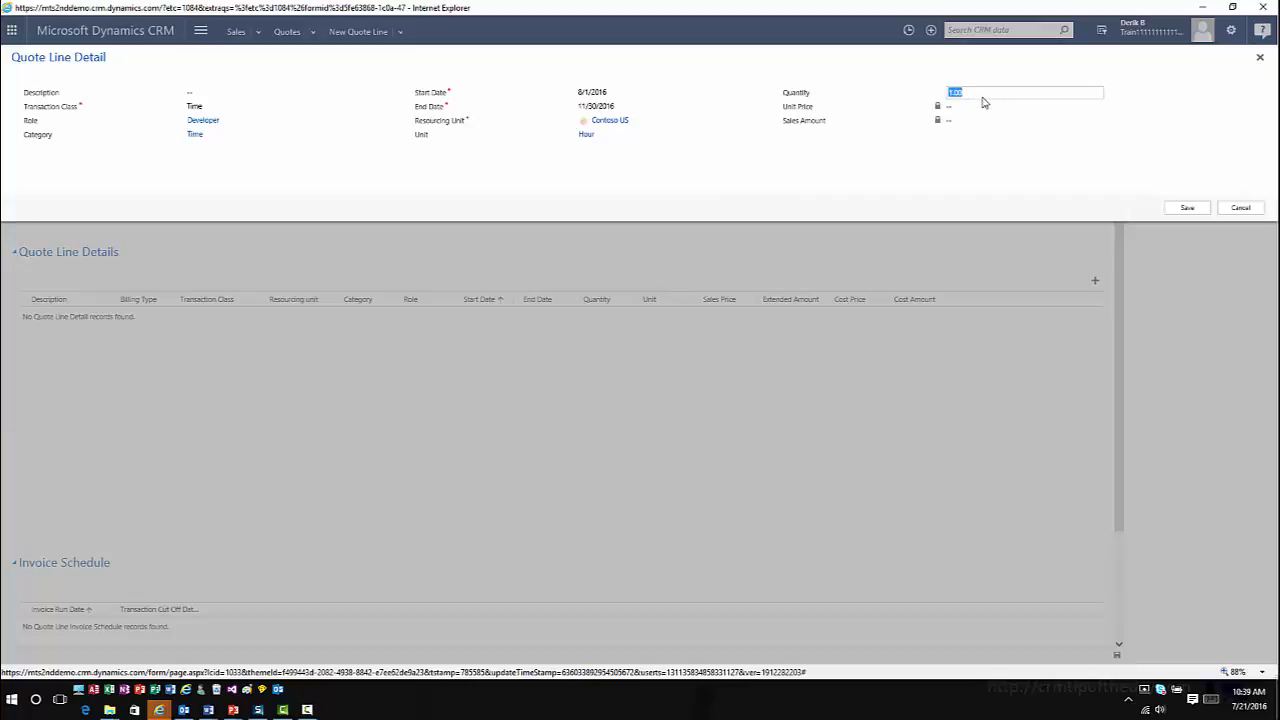
text(175)
click(983, 102)
click(1181, 210)
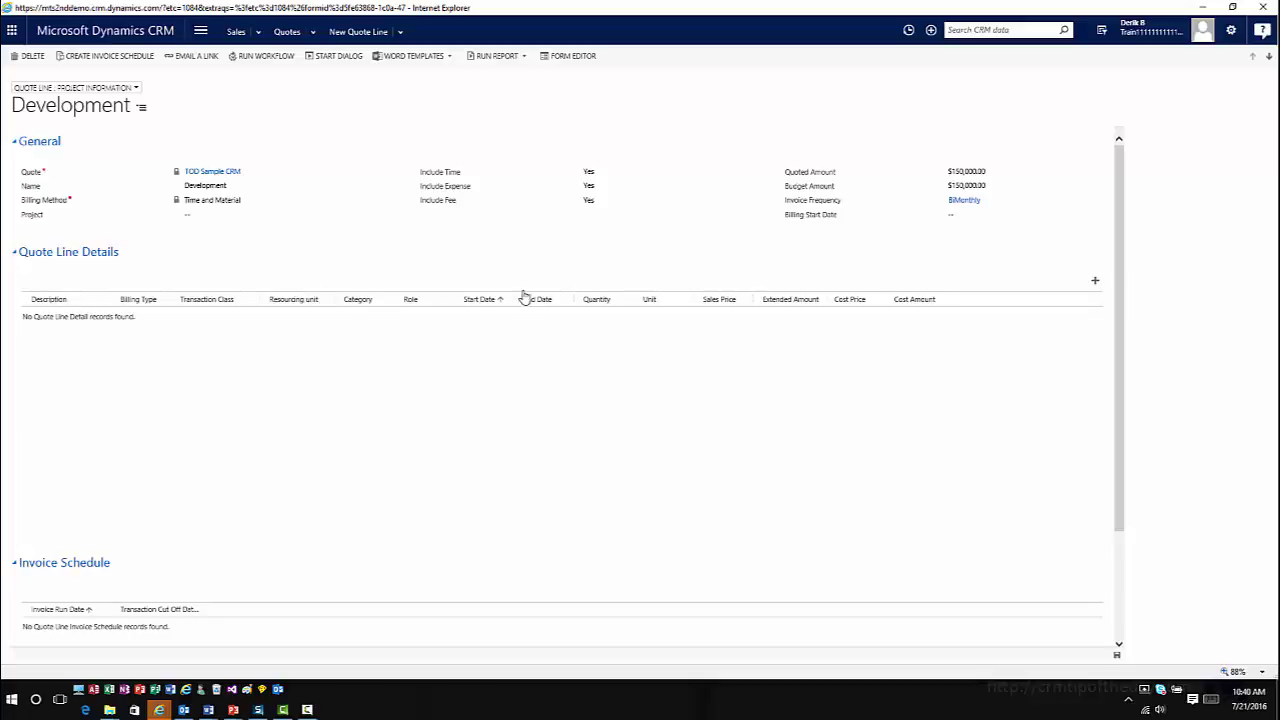
Step: Check the Development quote line's details and invoice schedule, and close its window
scroll(606, 300, down, 1)
scroll(561, 339, up, 1)
scroll(990, 200, down, 1)
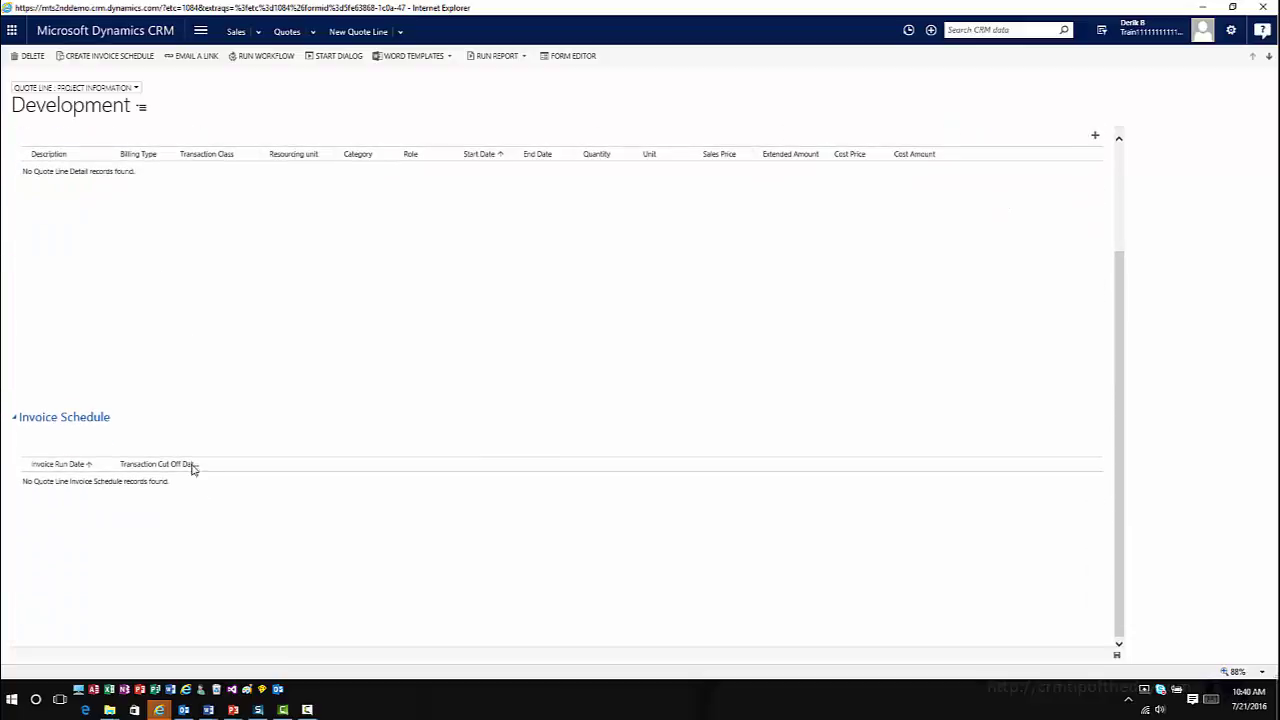
scroll(85, 487, up, 3)
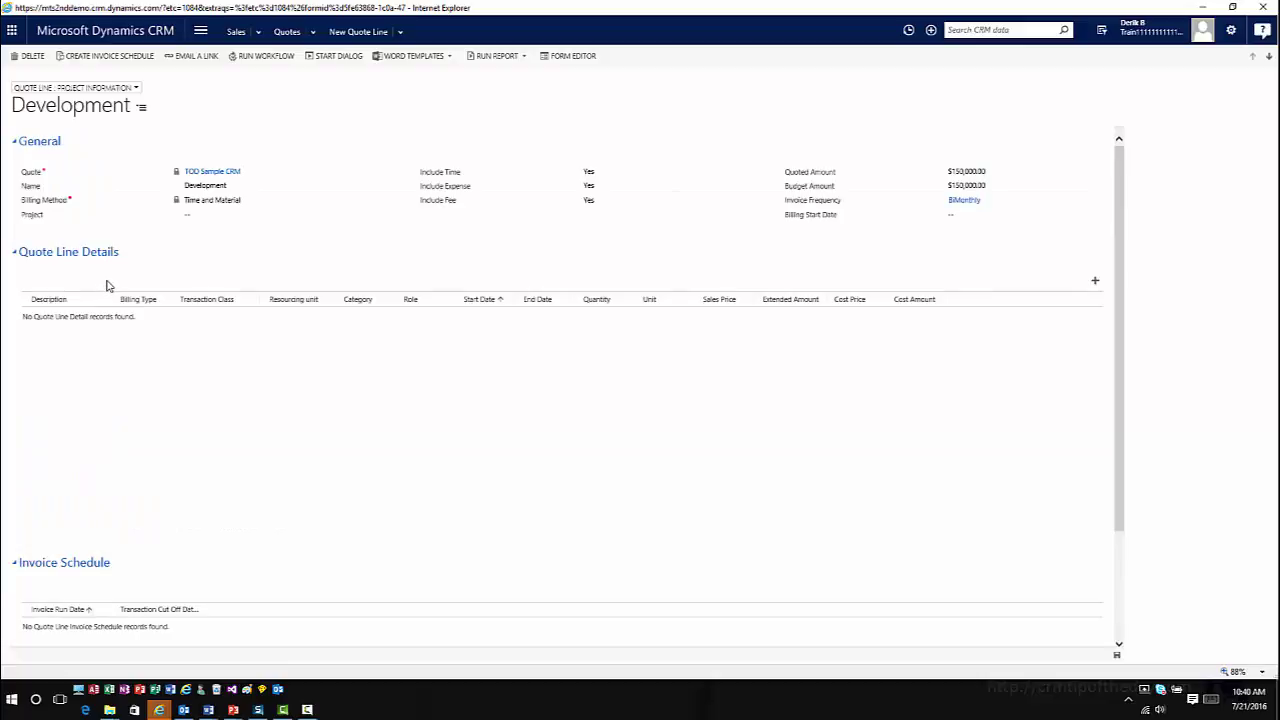
click(1263, 7)
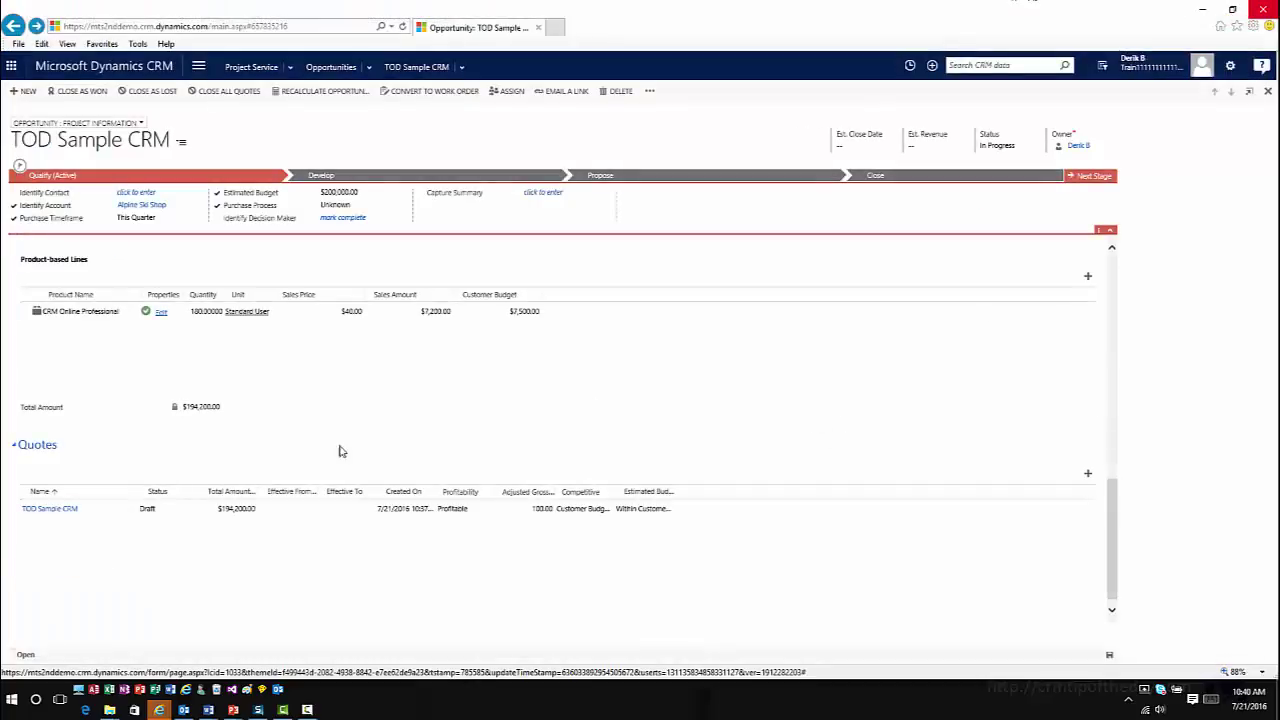
Step: Reopen the TOD Sample CRM quote, open its Development line and delete the line's Developer time detail
double_click(318, 511)
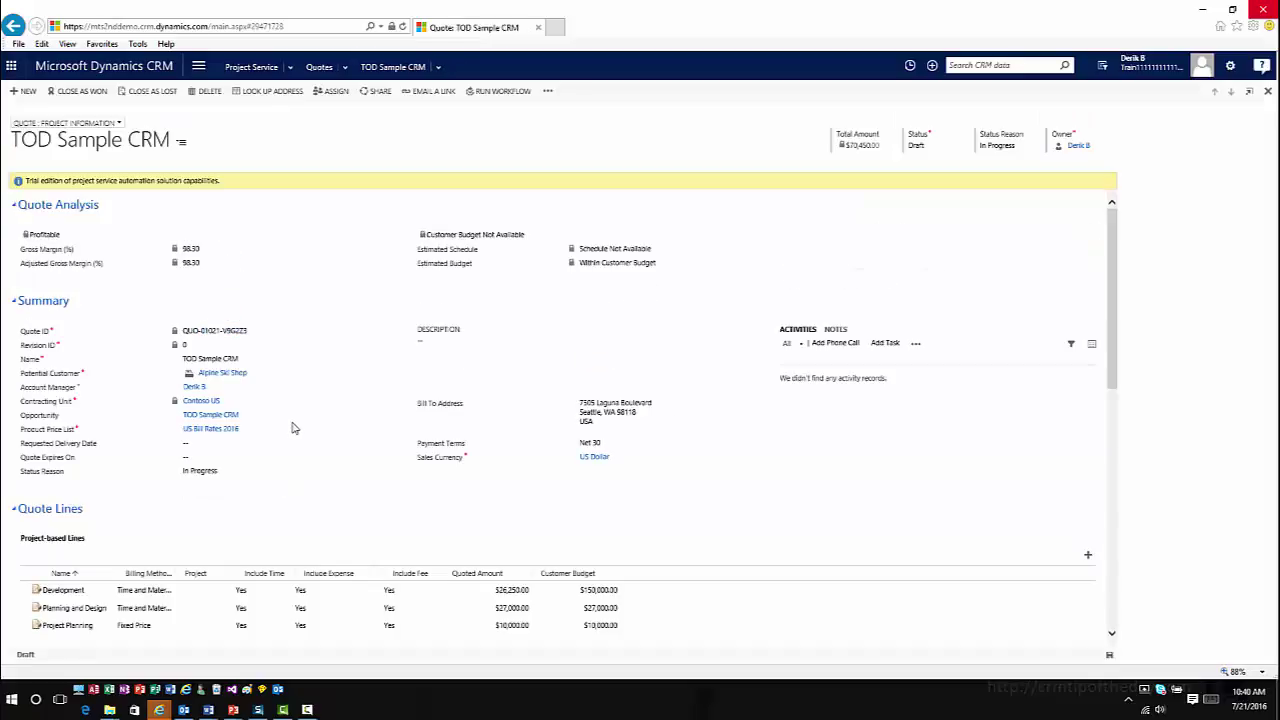
scroll(294, 430, down, 3)
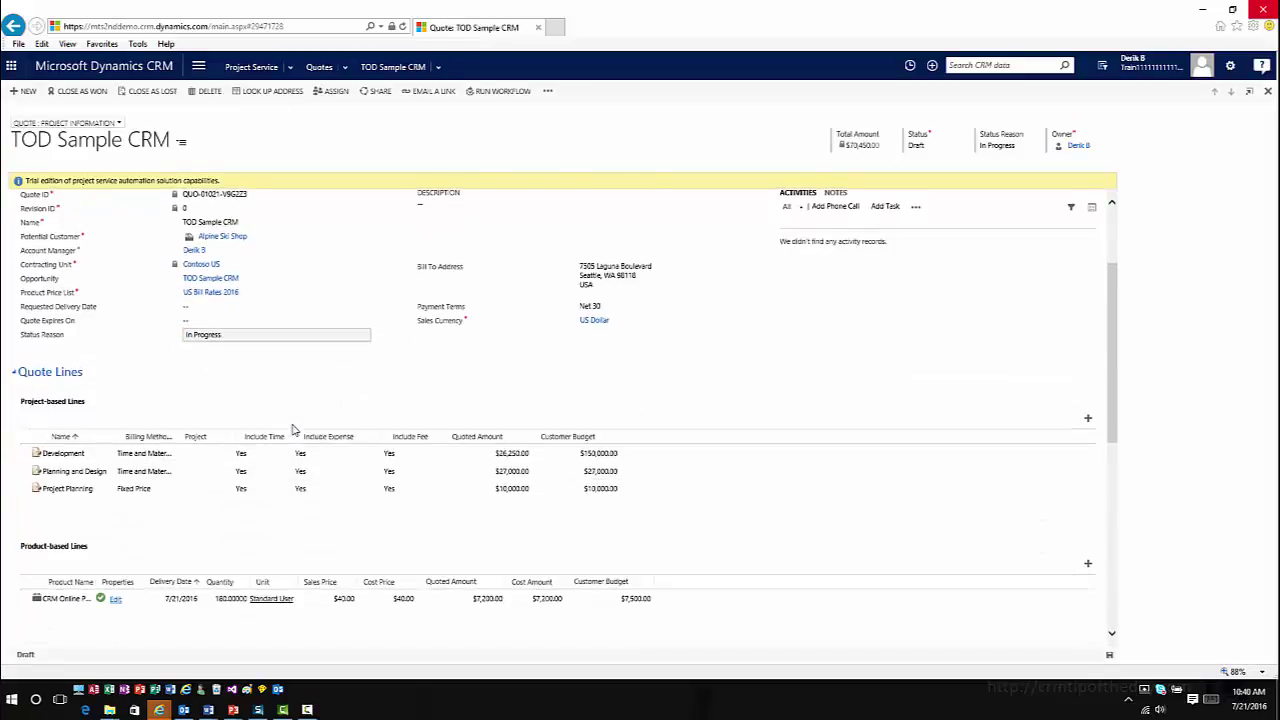
click(200, 459)
double_click(200, 459)
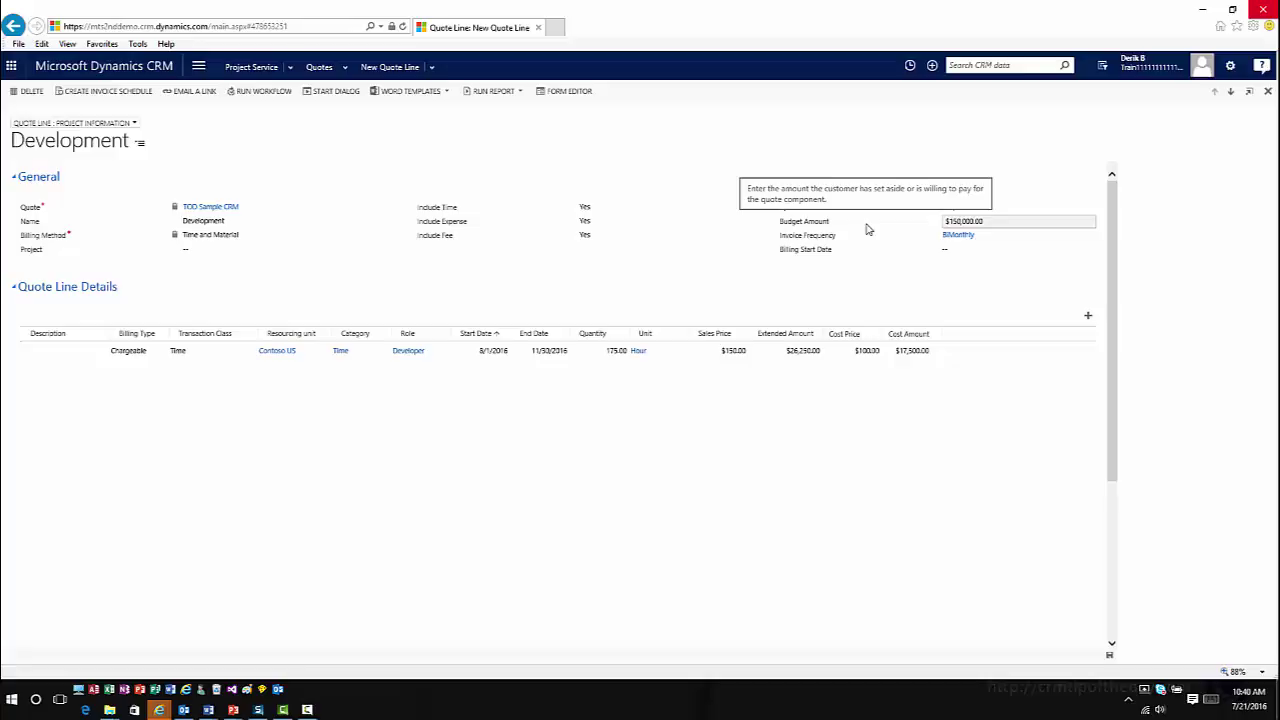
click(1087, 352)
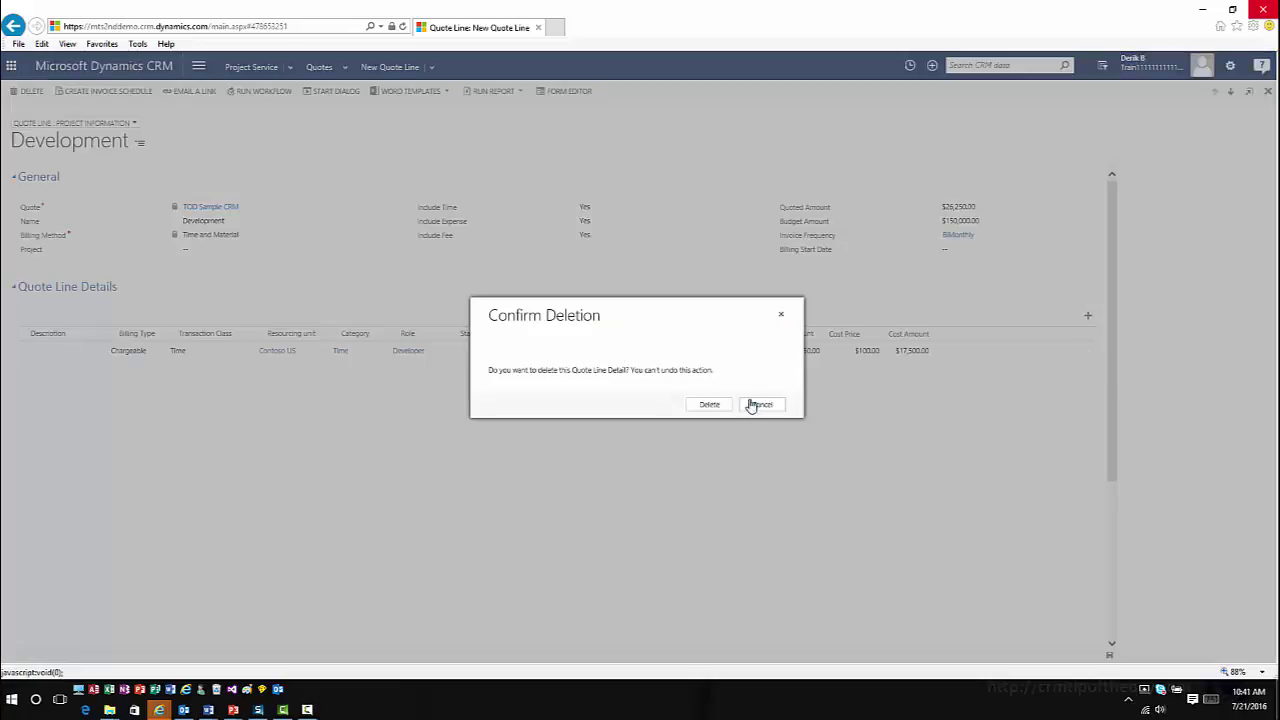
click(728, 406)
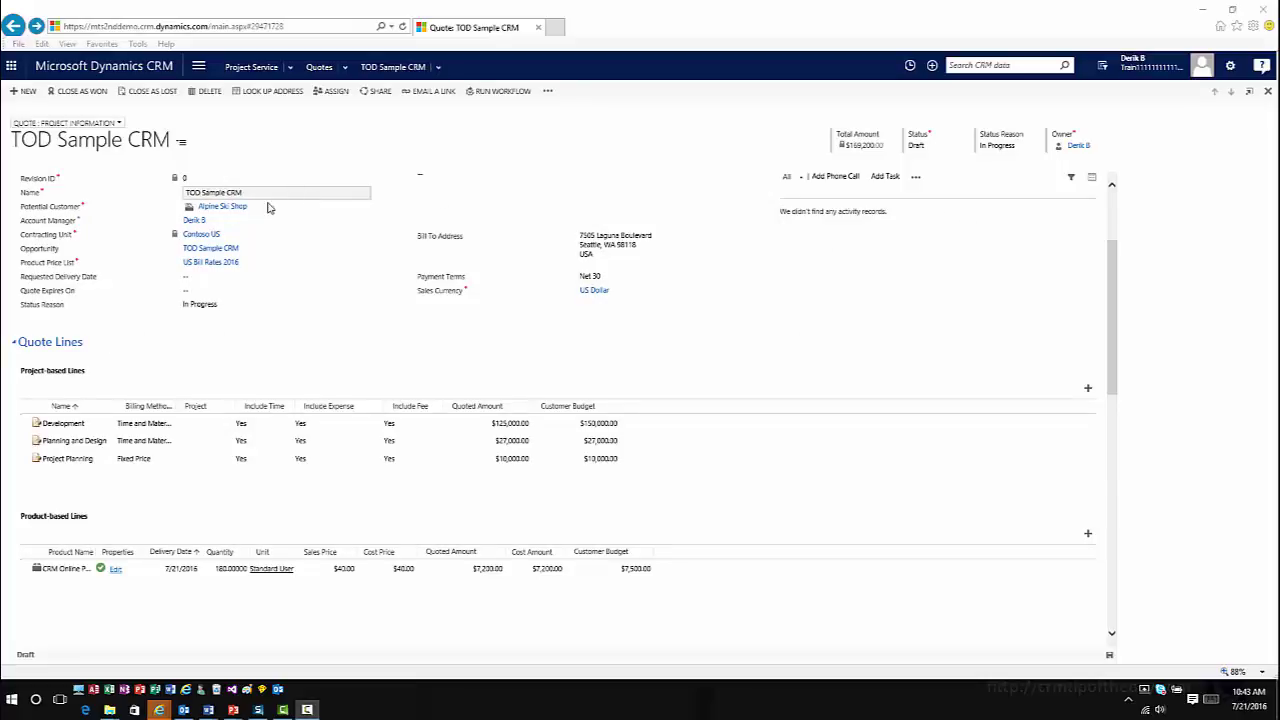
Step: Close the TOD Sample CRM quote as won and review the lines of the project contract generated from it
click(82, 91)
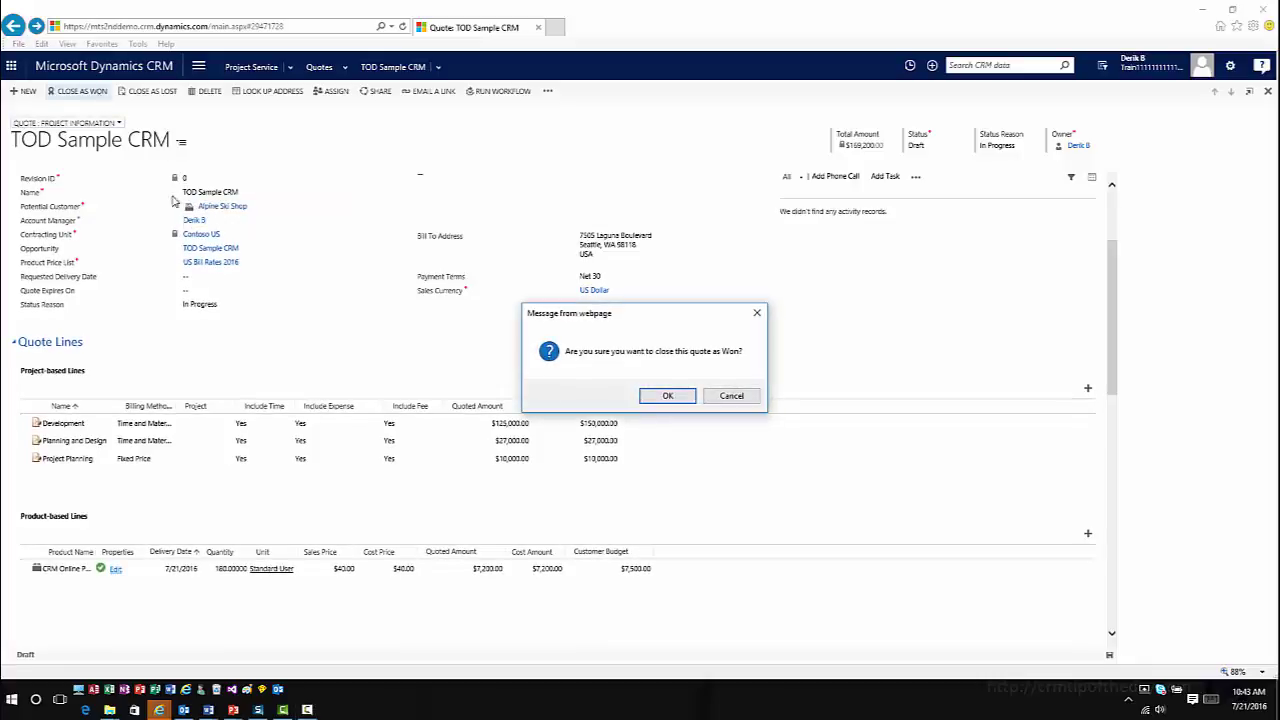
click(665, 396)
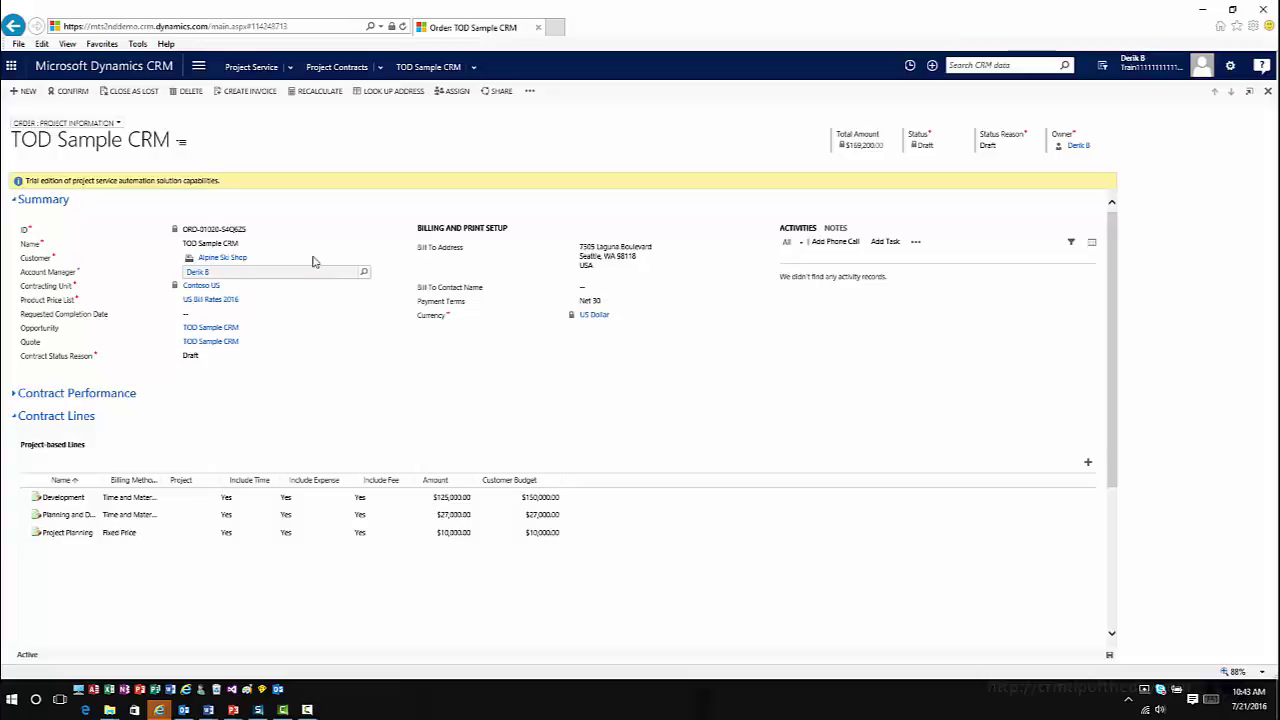
scroll(235, 425, down, 1)
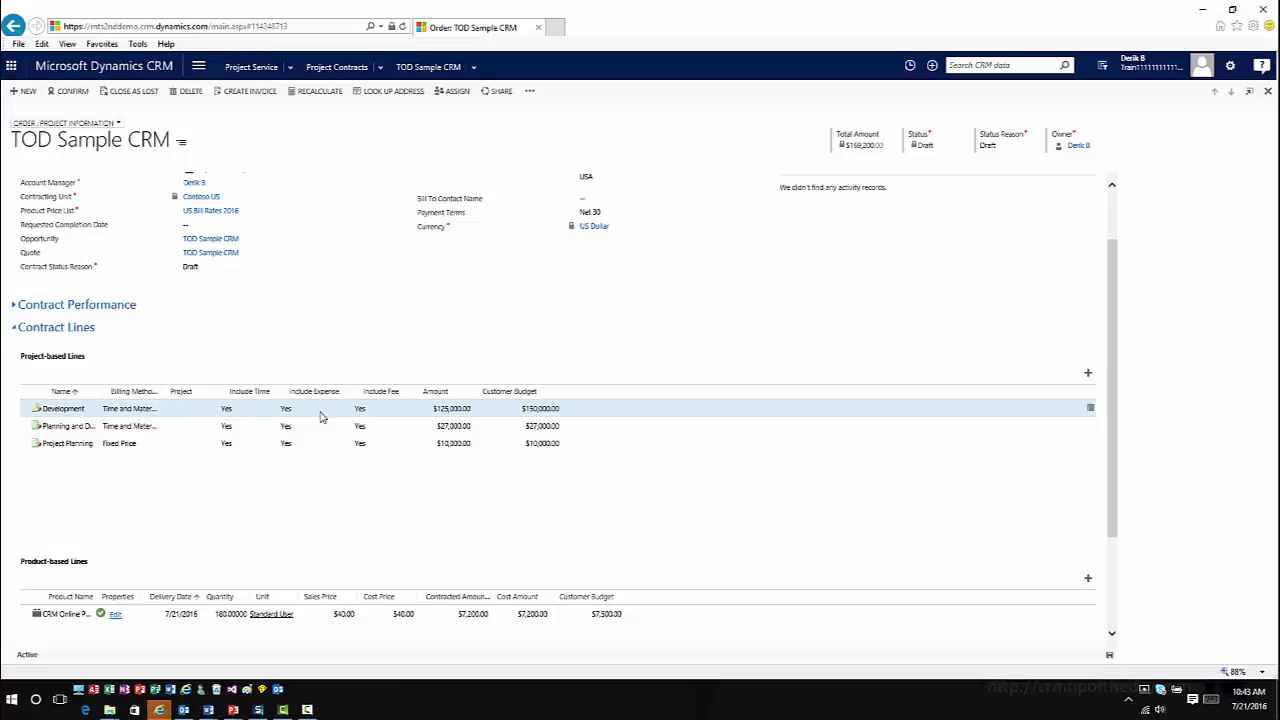
click(184, 430)
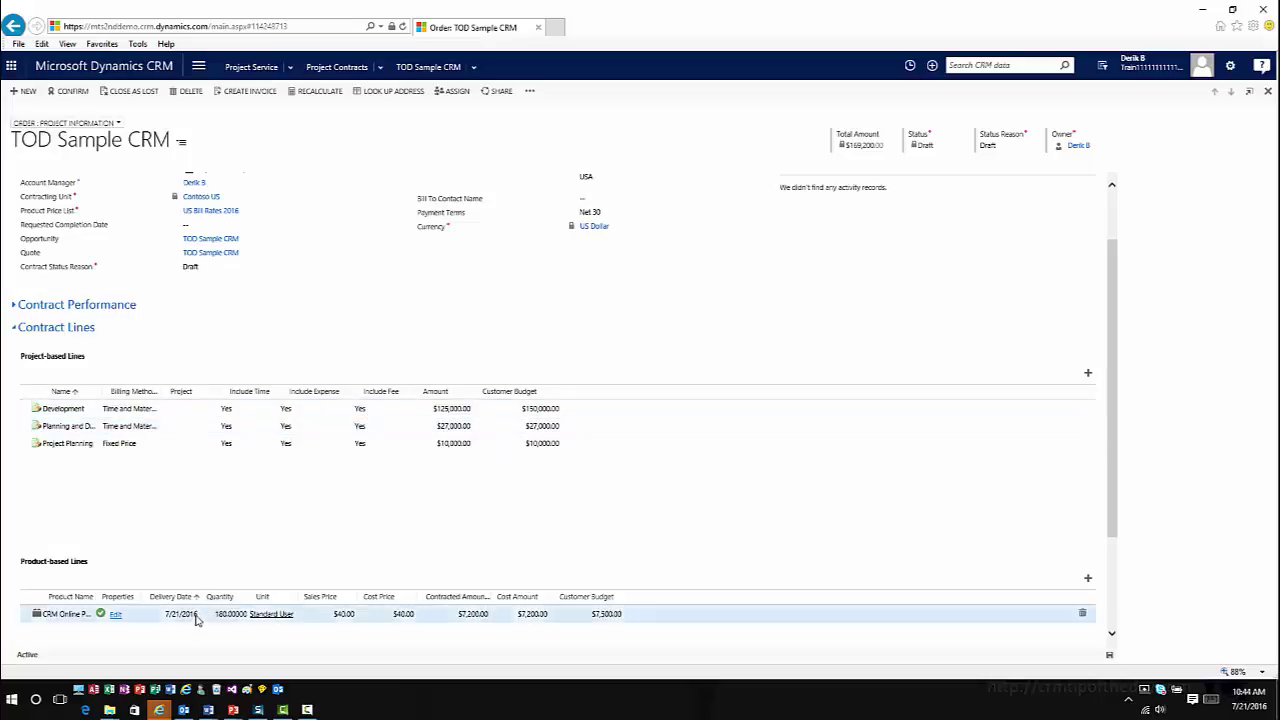
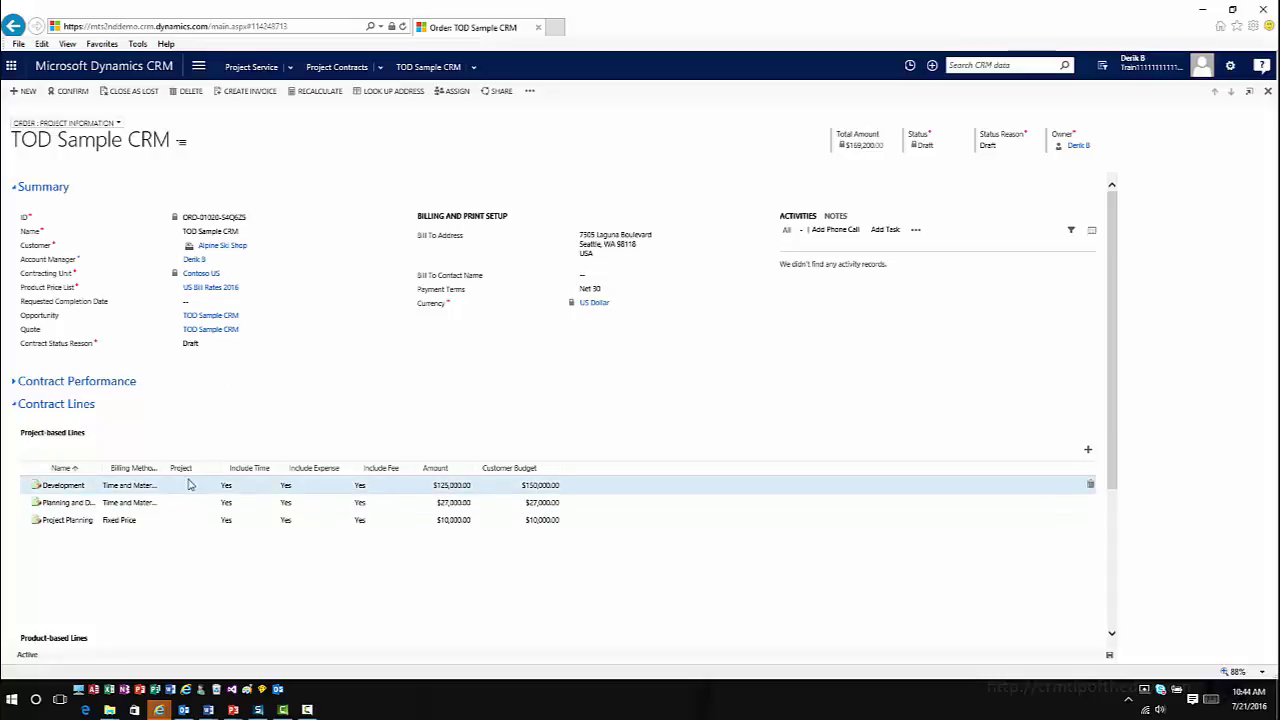
Step: Open the Development contract line and set its project to the TOD Sample project dated 7/21/2016 10:47 AM
click(188, 488)
double_click(188, 488)
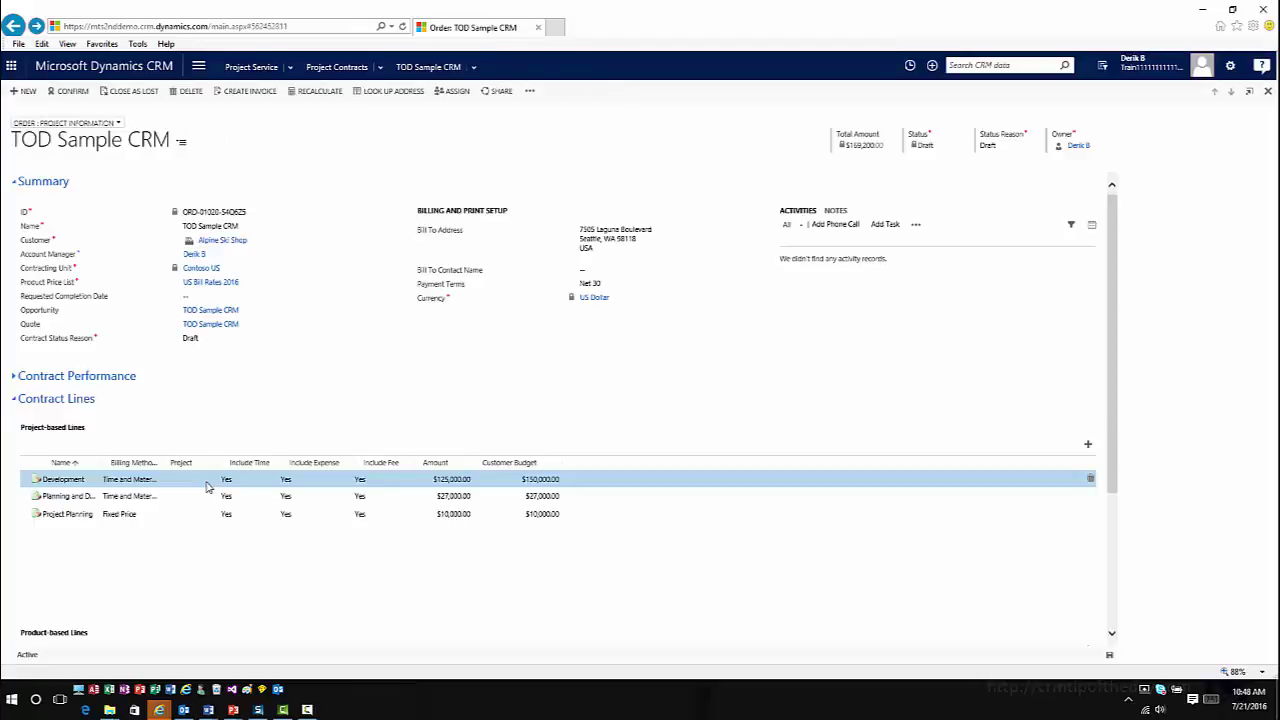
double_click(206, 487)
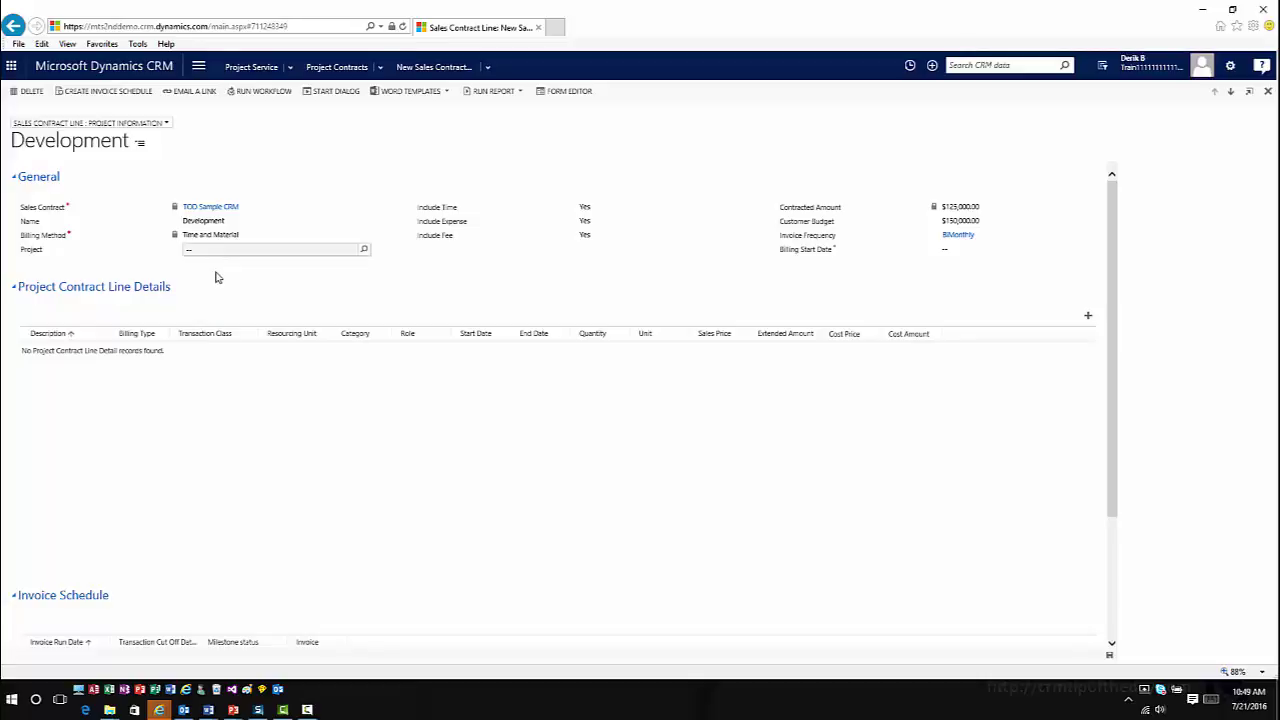
click(364, 254)
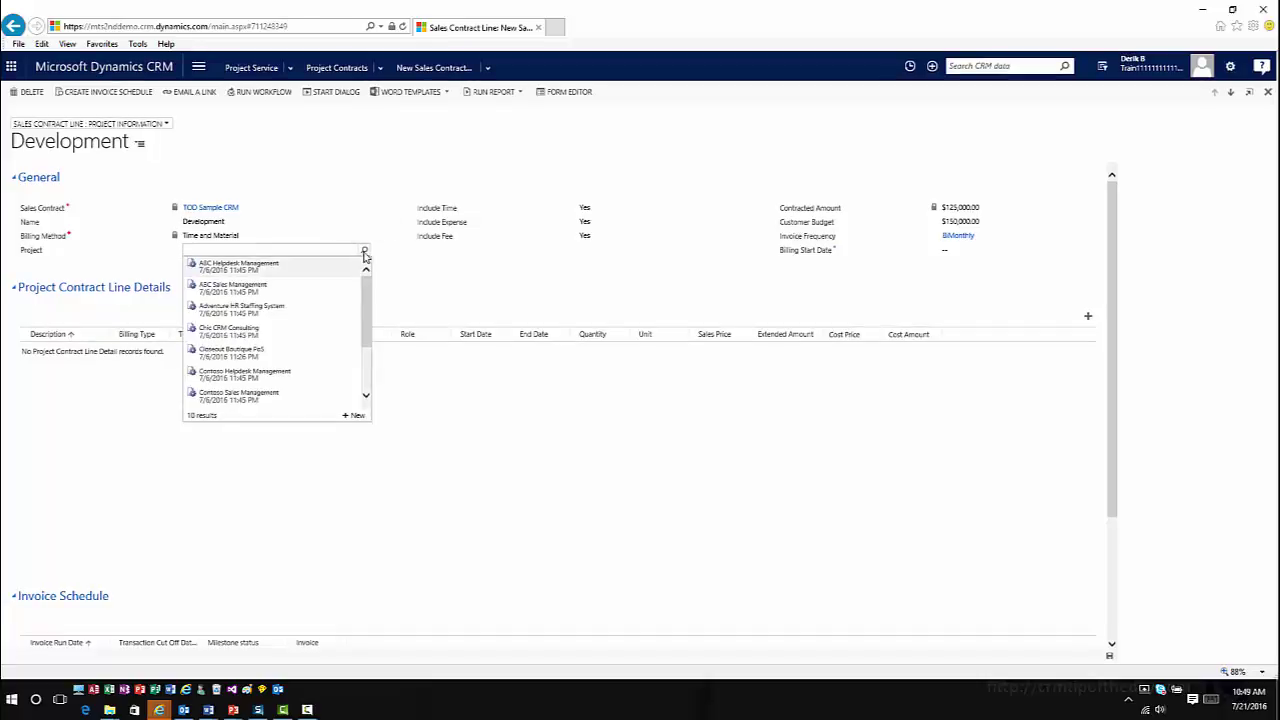
click(318, 250)
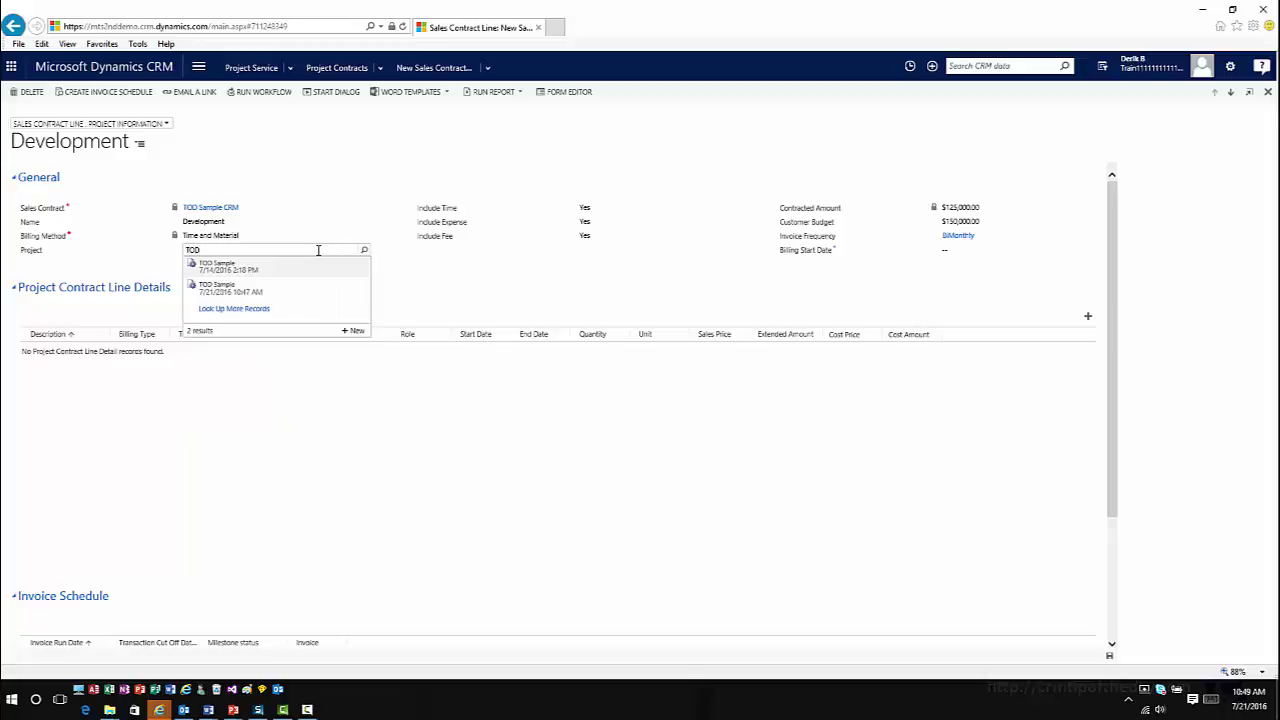
click(270, 286)
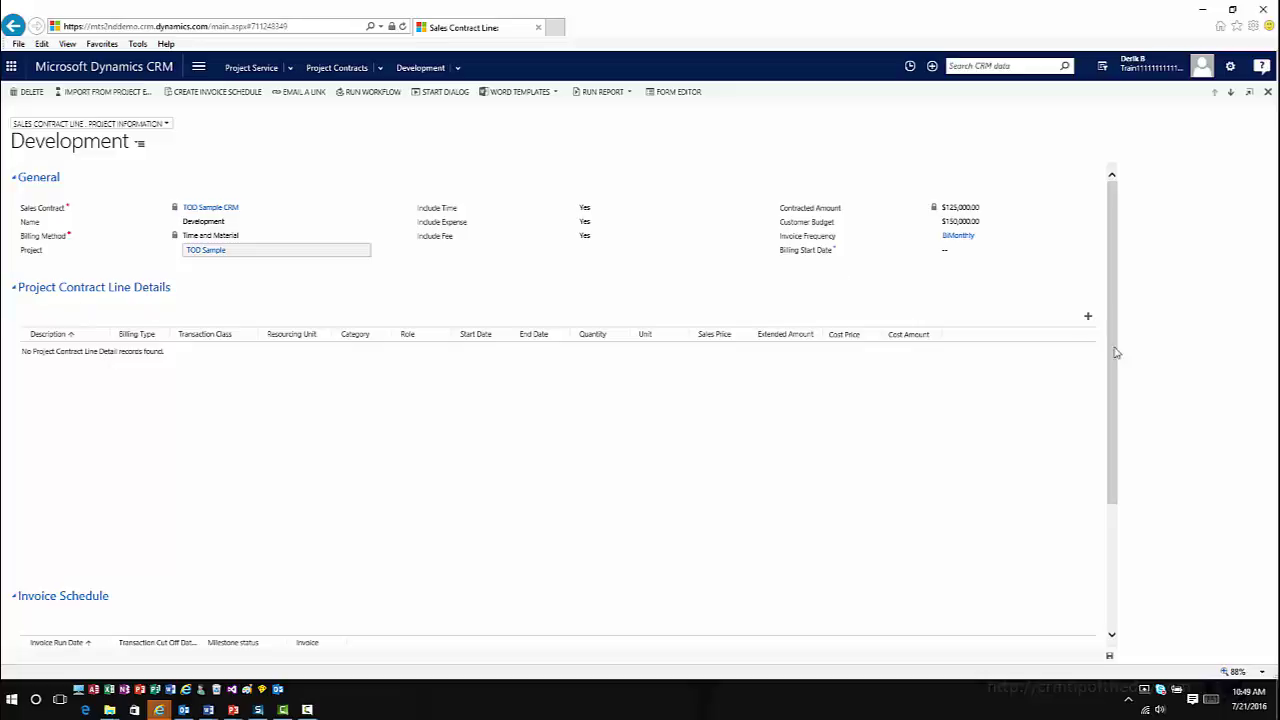
Step: Start a new project contract line detail with the role Developer and the category Time
click(1088, 318)
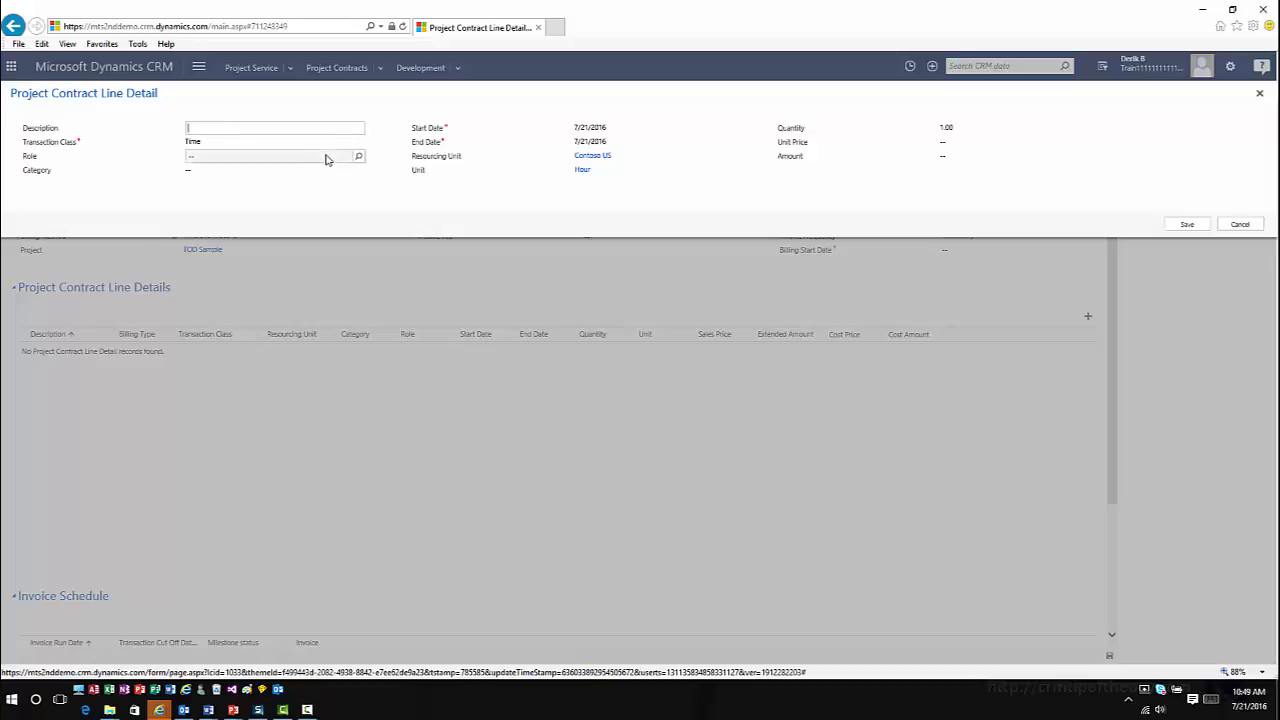
click(358, 156)
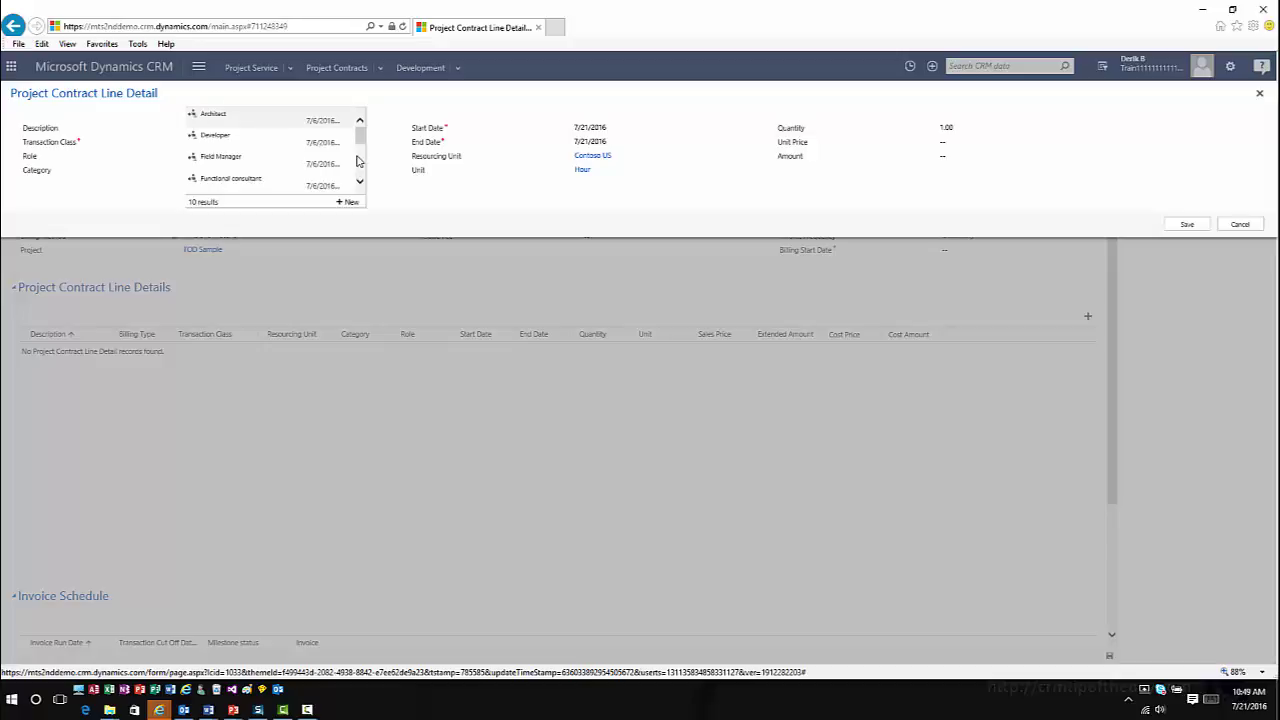
click(275, 140)
click(357, 174)
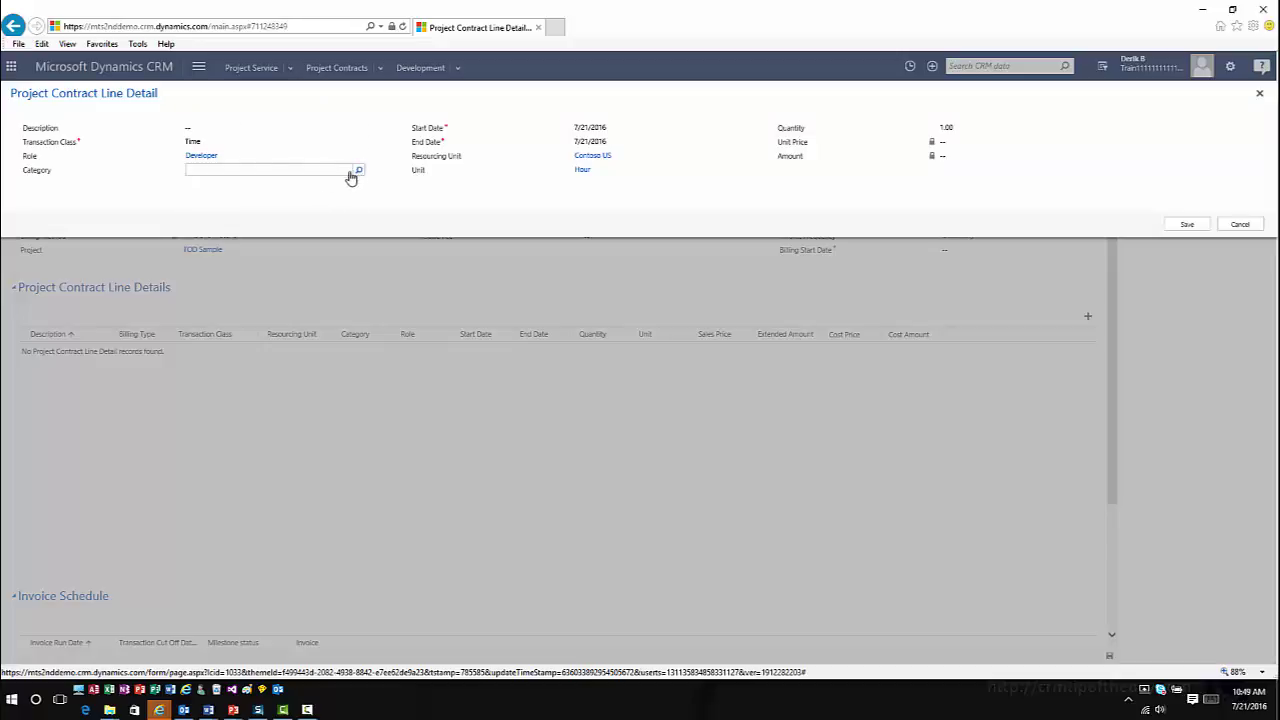
click(220, 140)
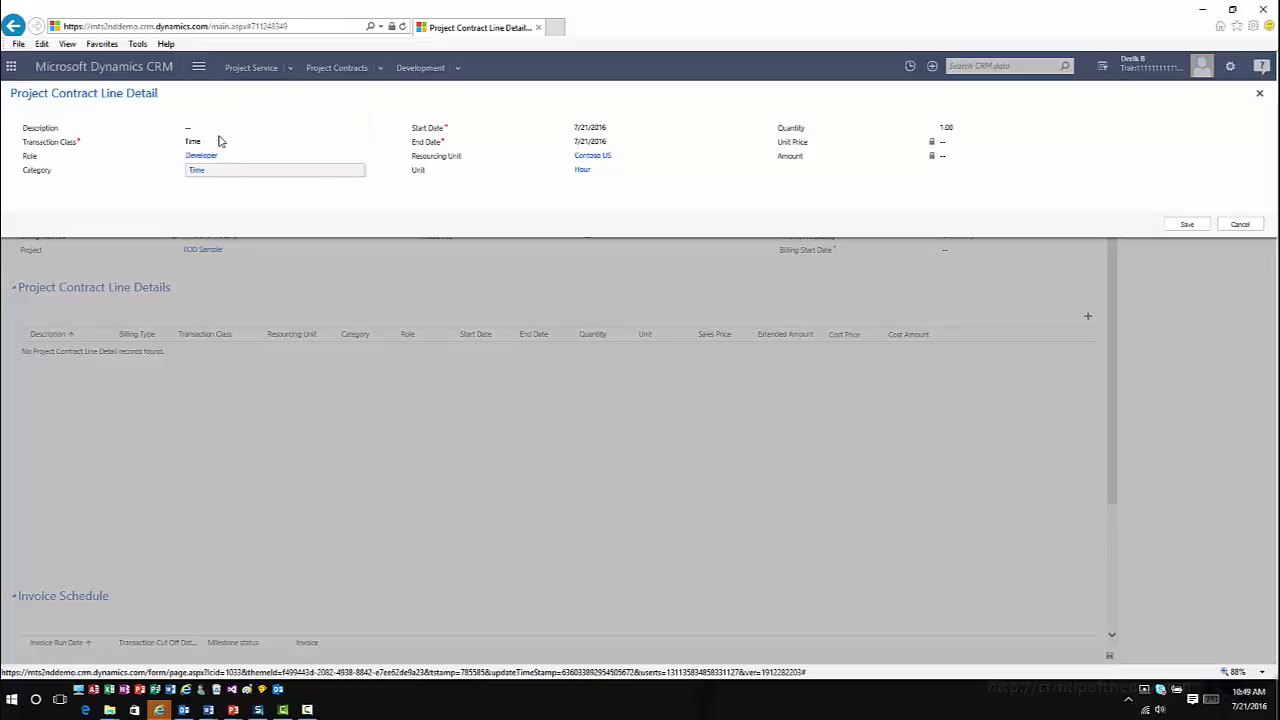
Step: Set the contract line detail's start date to 8/1/2016 and its end date to 11/30/2016
click(626, 127)
click(716, 128)
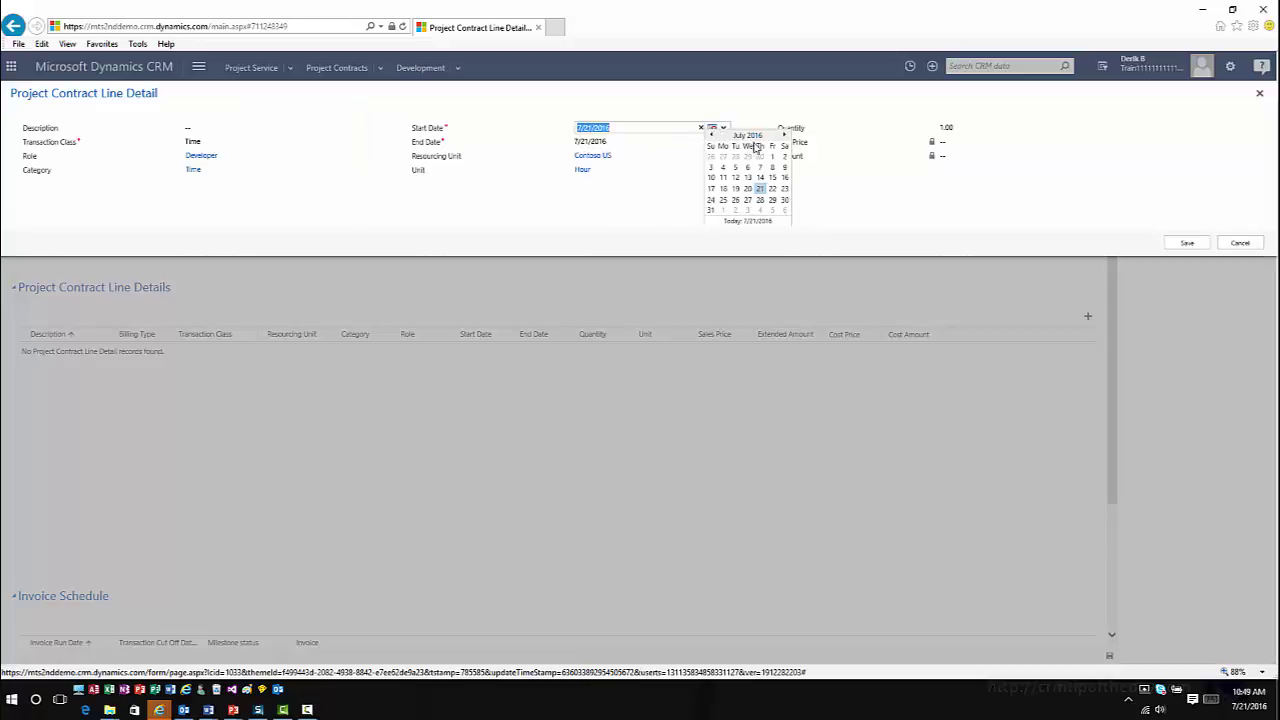
click(784, 135)
click(727, 159)
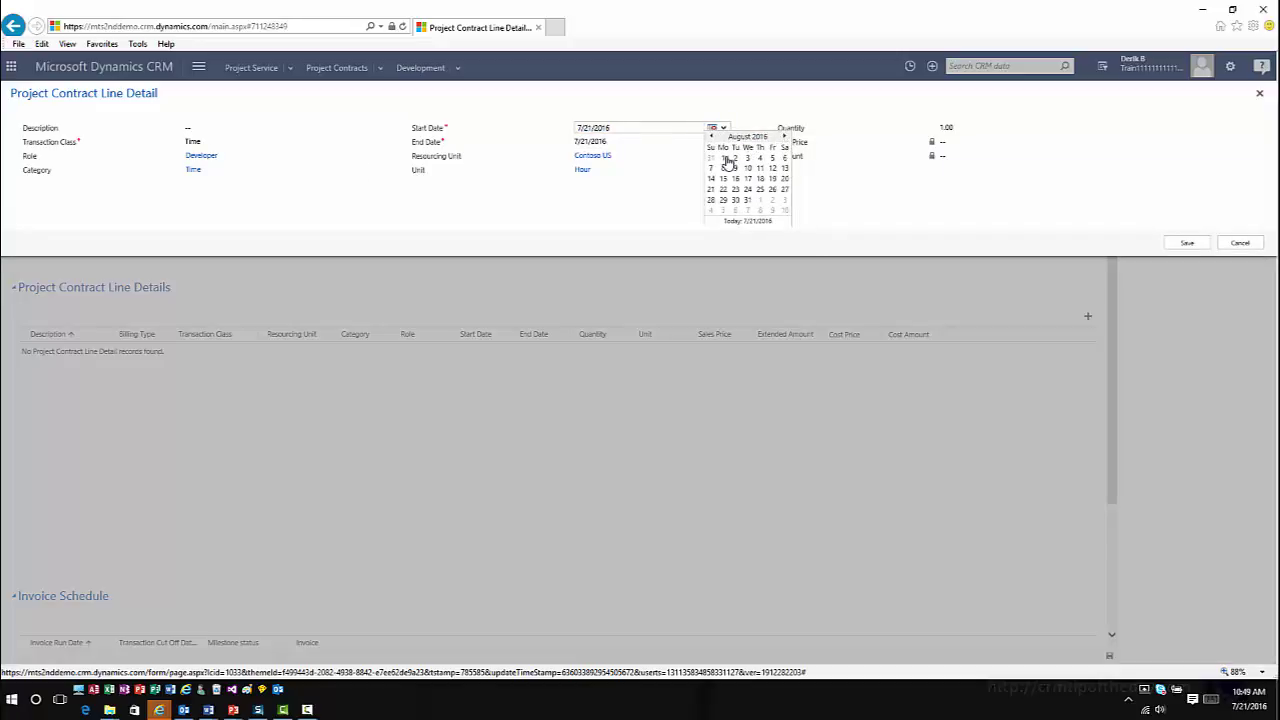
click(727, 146)
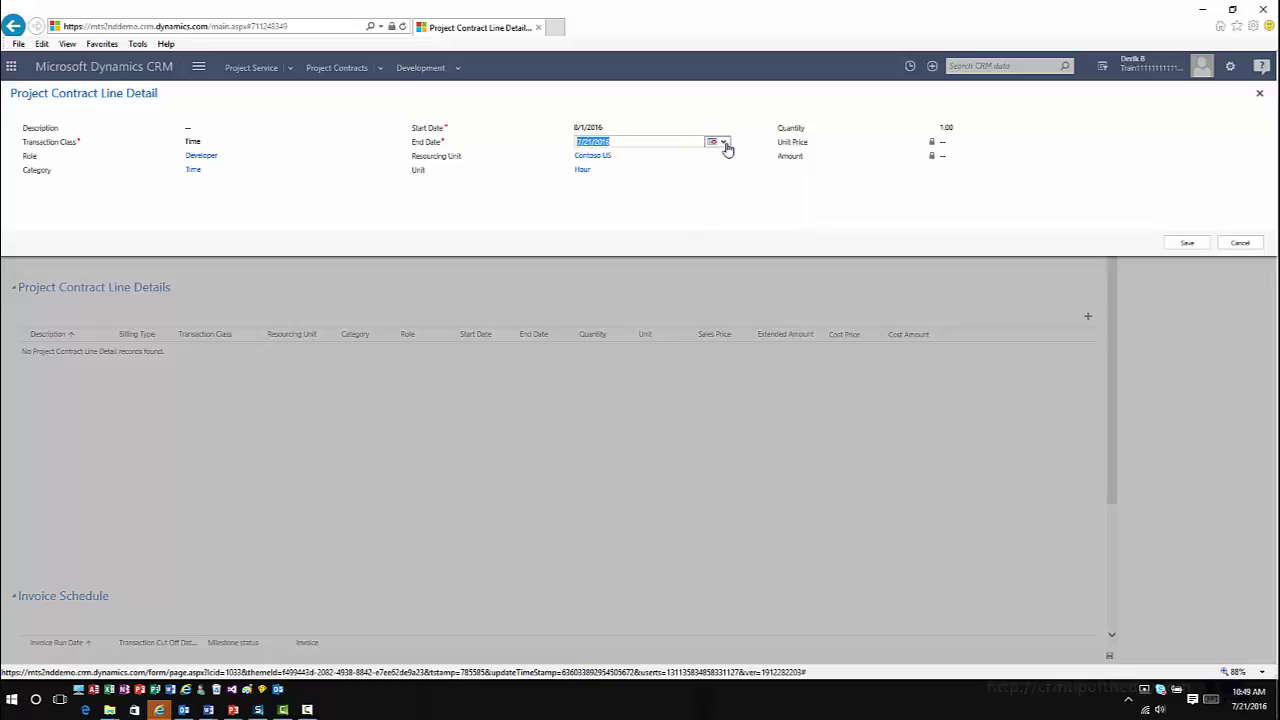
click(726, 144)
click(784, 136)
click(784, 136)
click(784, 136)
click(784, 136)
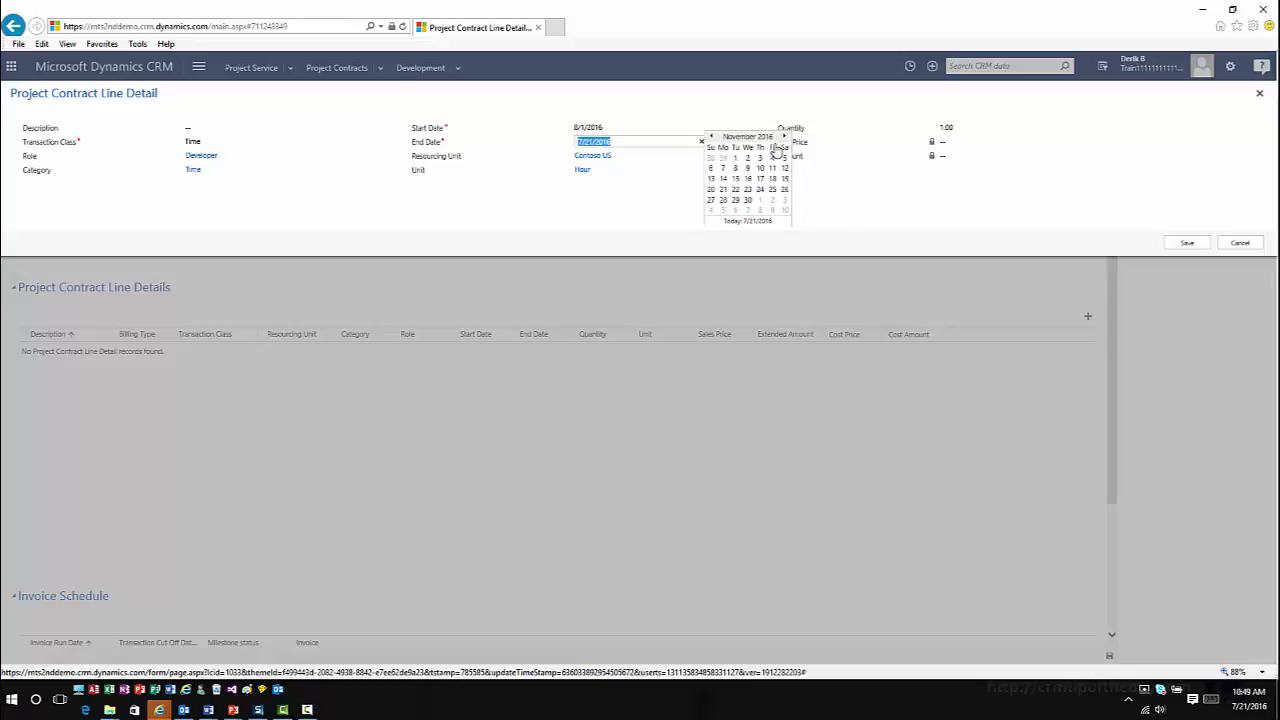
click(747, 200)
Step: Set the contract line detail's quantity to 175 and save the detail
click(945, 128)
text(175)
click(1035, 147)
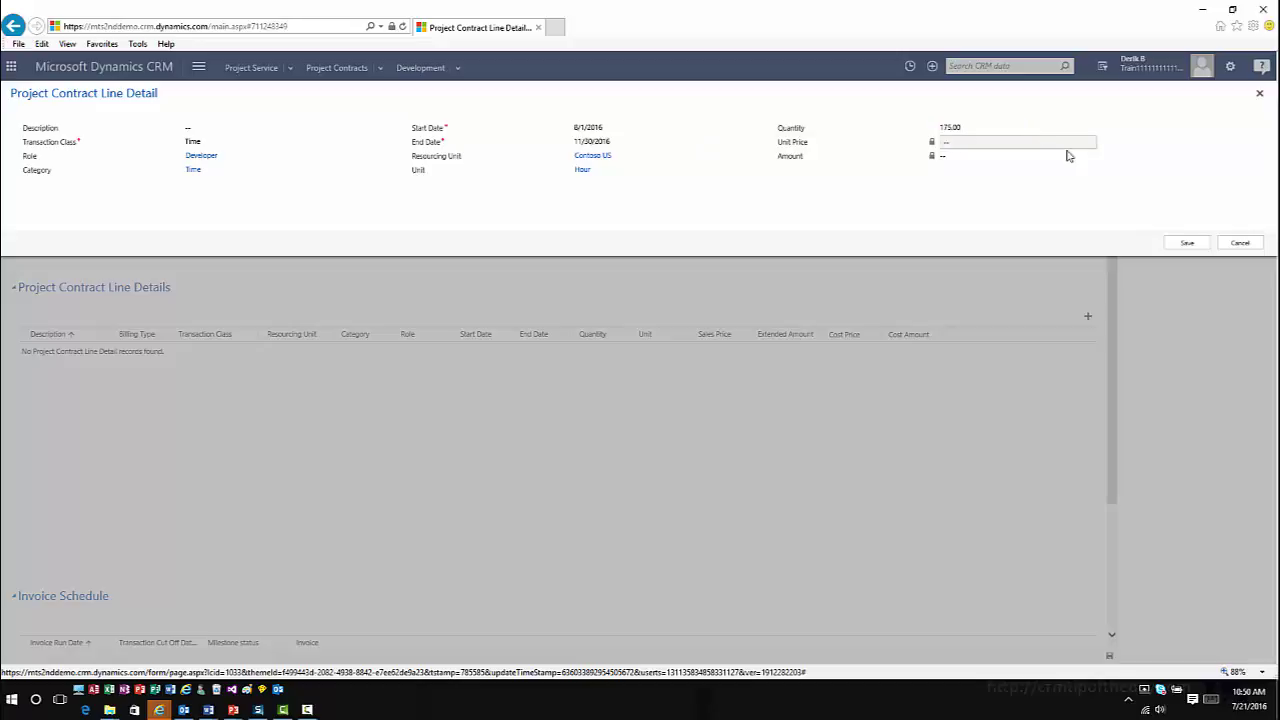
click(1188, 244)
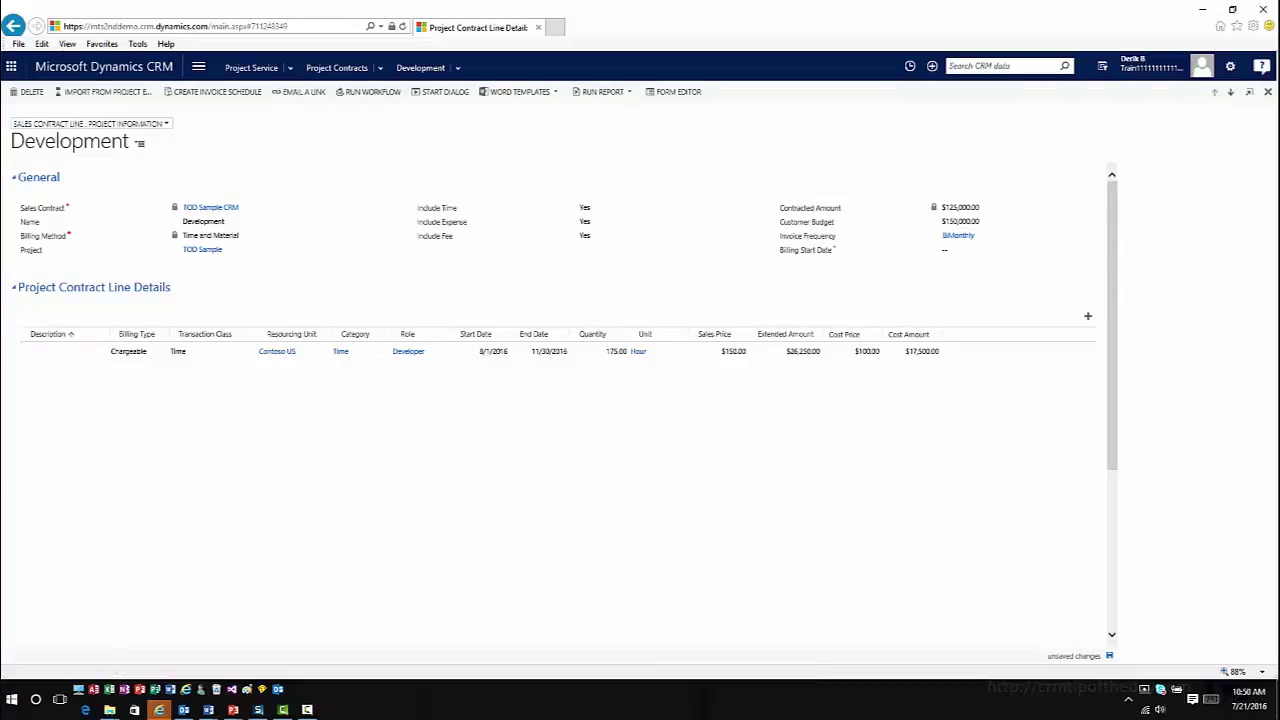
Step: Close the Development line, confirm the TOD Sample CRM project contract and show its contract performance metrics
click(1271, 92)
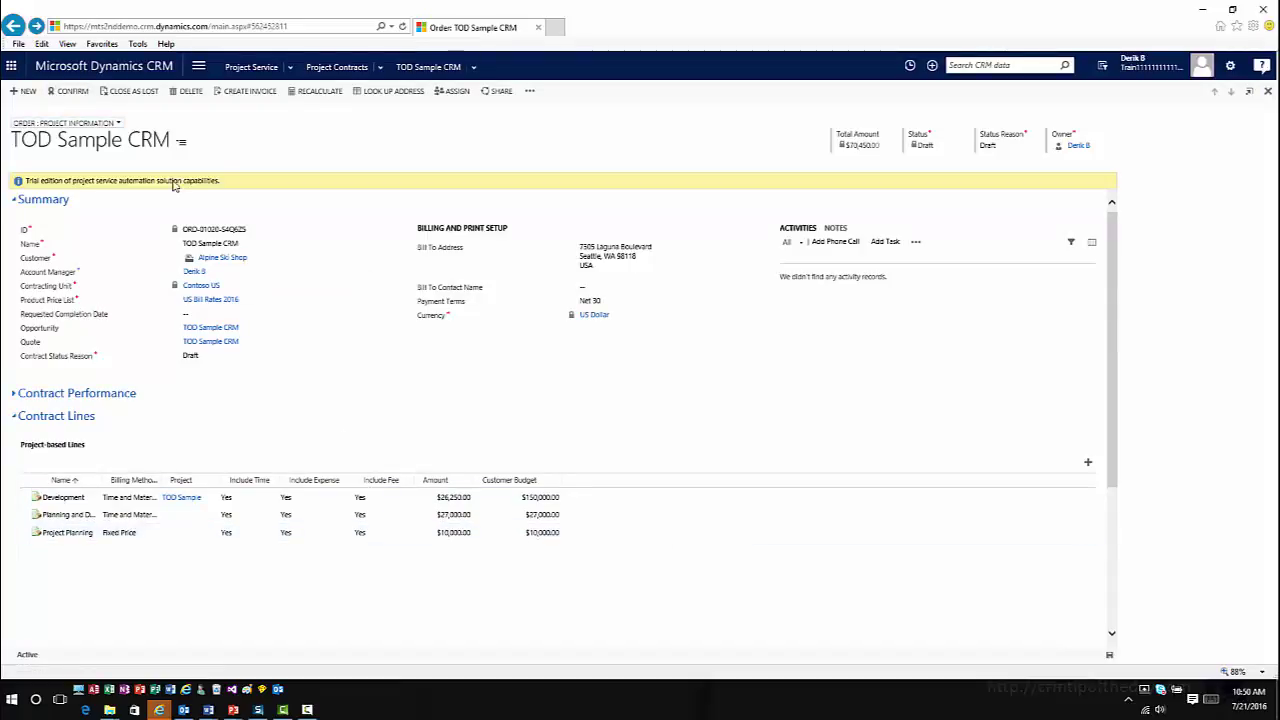
click(68, 91)
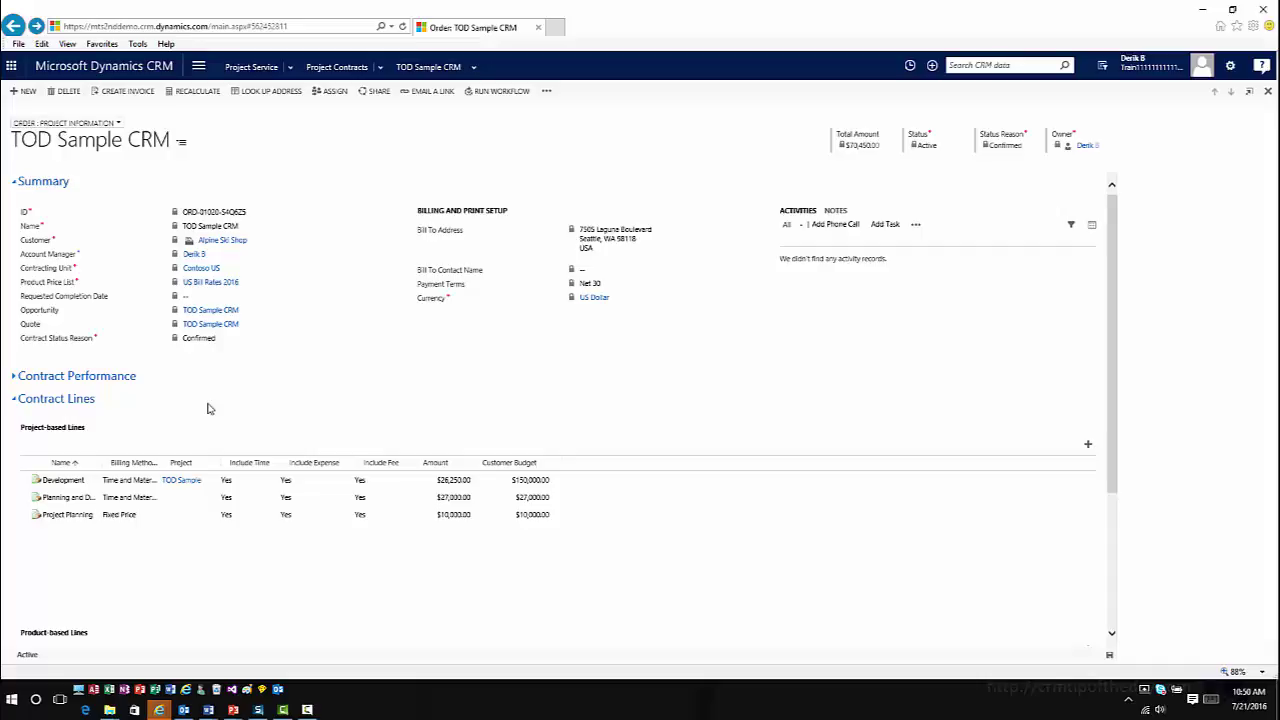
click(14, 378)
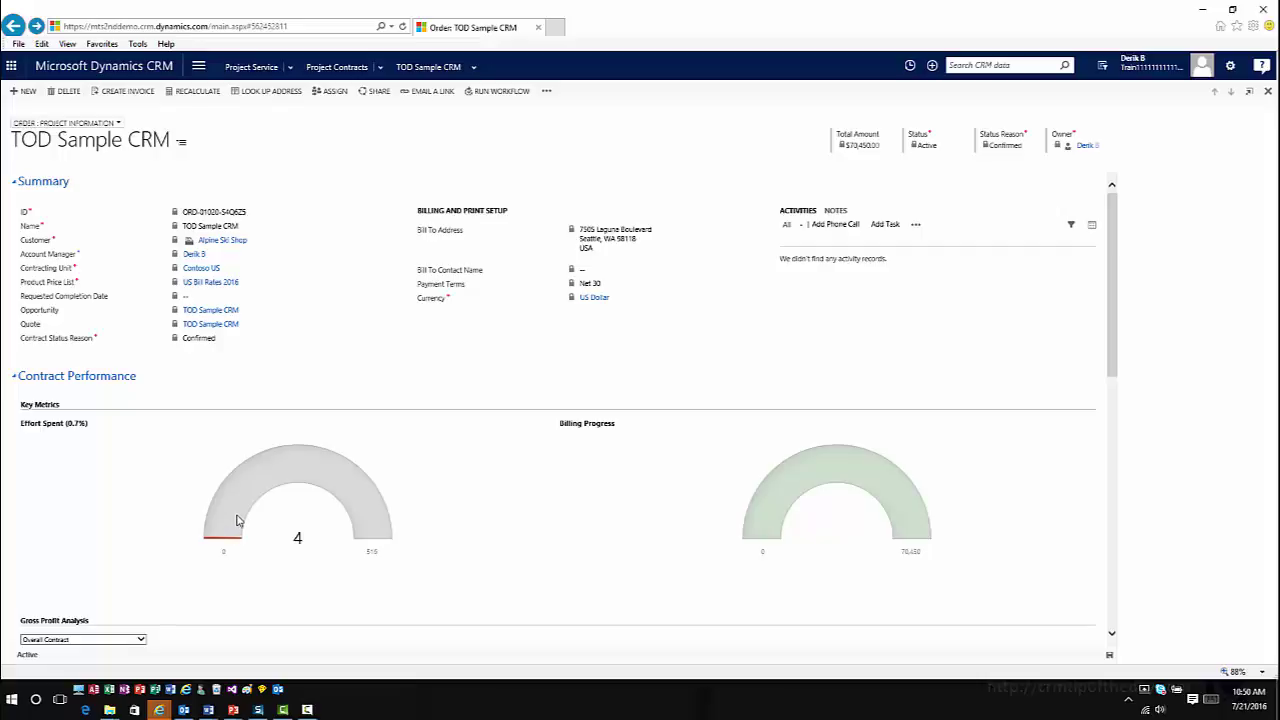
scroll(237, 521, down, 1)
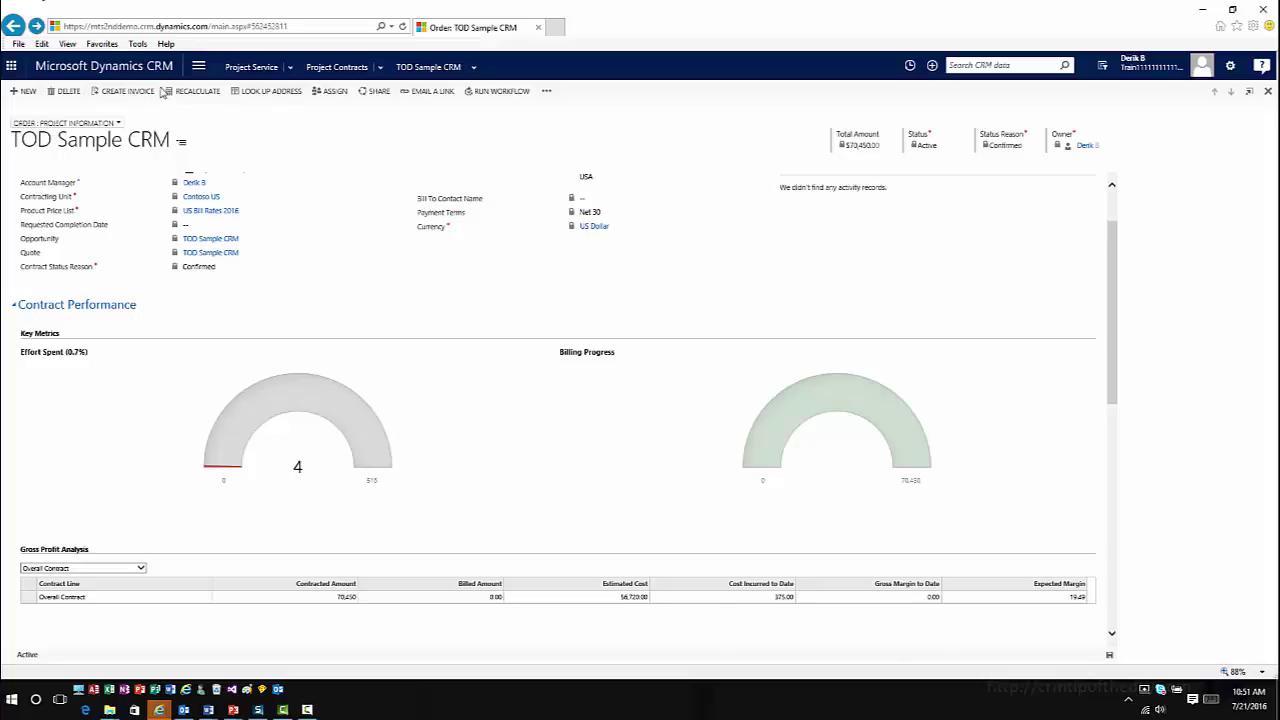
Step: Open the Project Service time entries and start a new entry on Tuesday, 7/19/2016
click(198, 68)
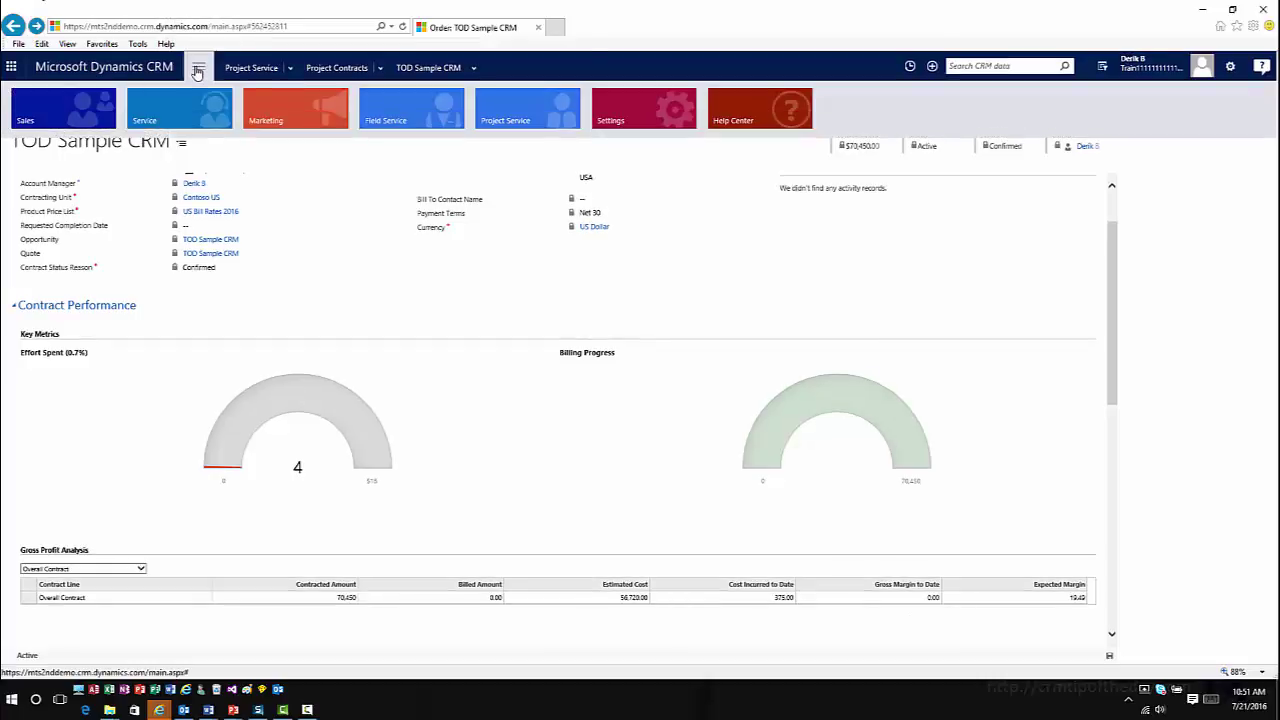
click(291, 70)
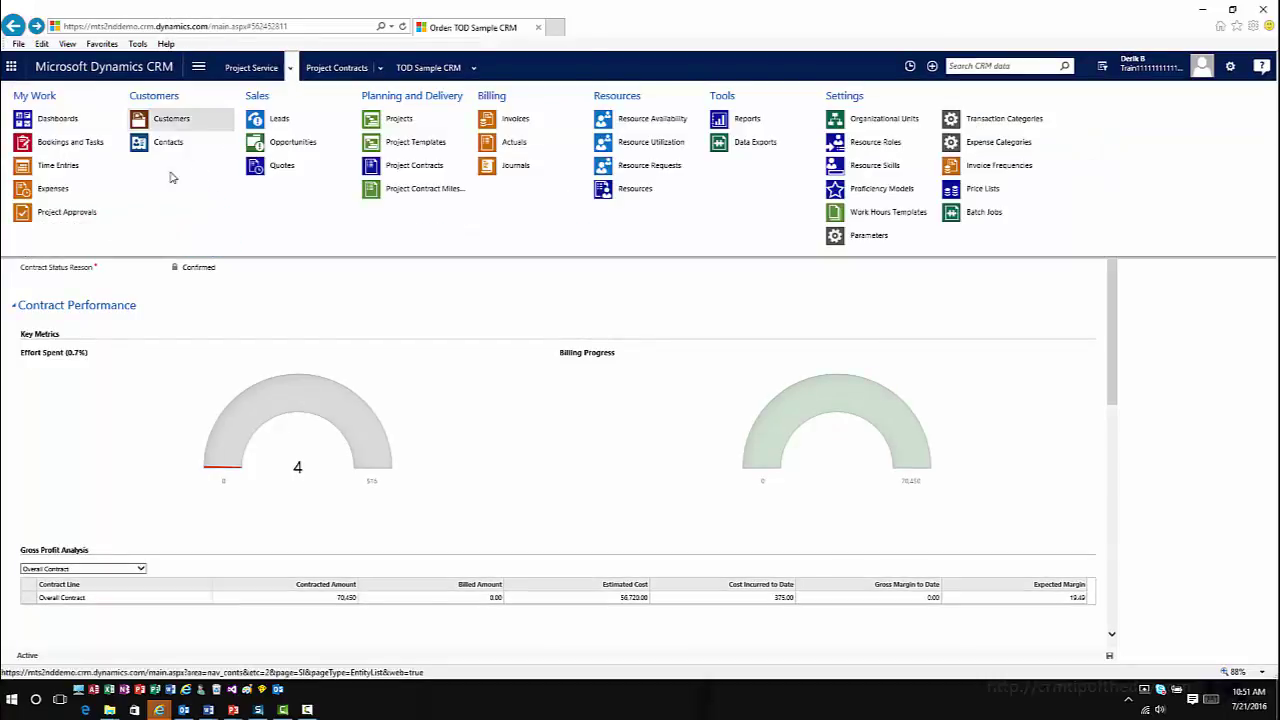
click(61, 172)
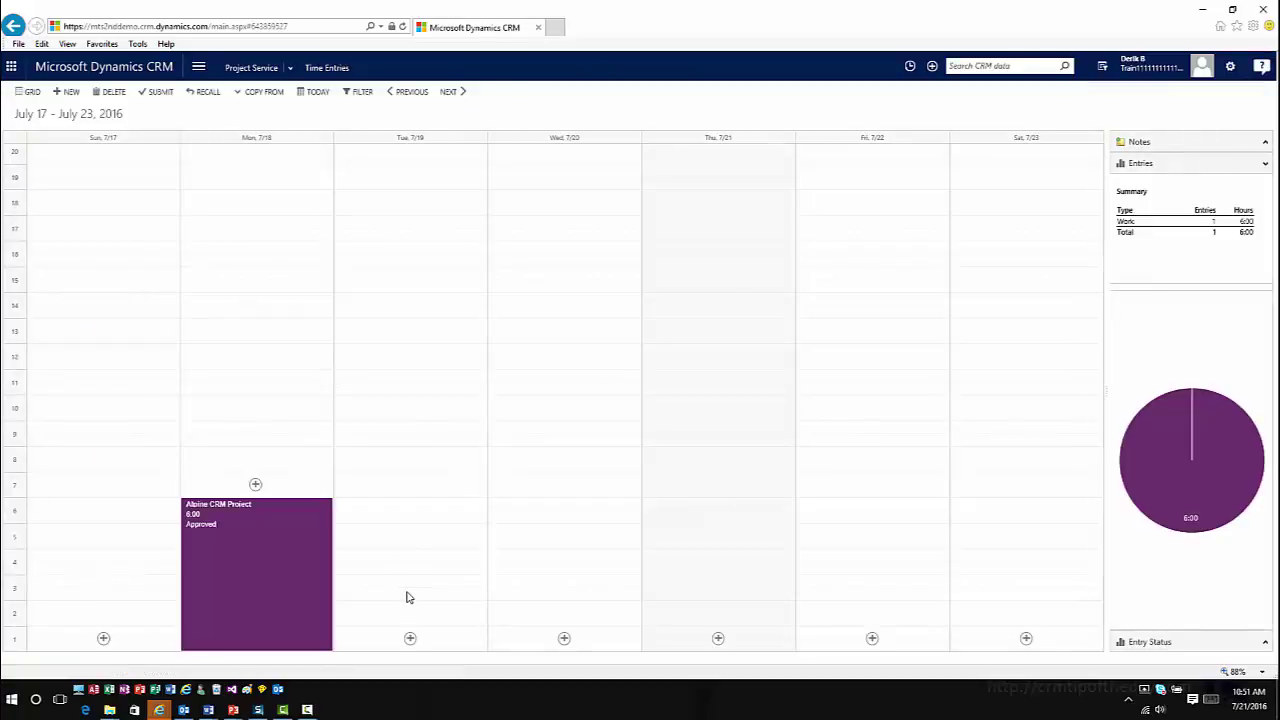
click(410, 640)
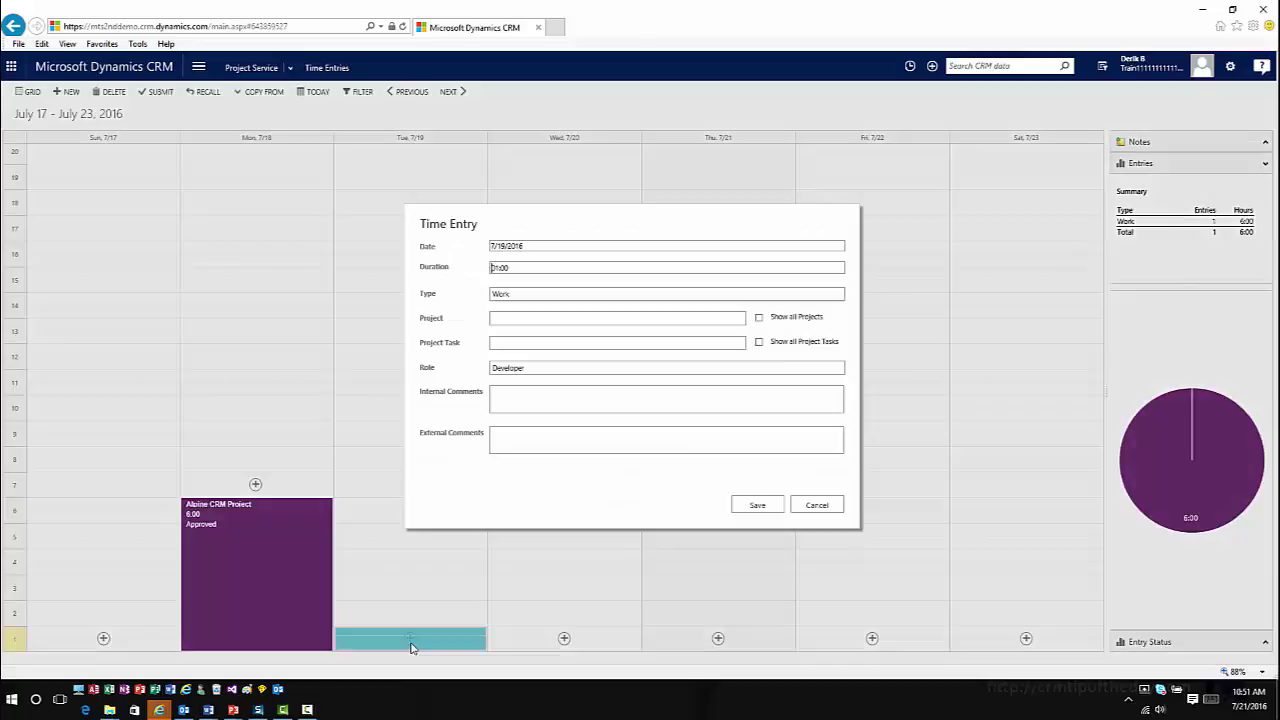
Step: Include all projects in the time entry's choices and set its project to the first of the two TOD Sample projects
click(759, 317)
click(745, 320)
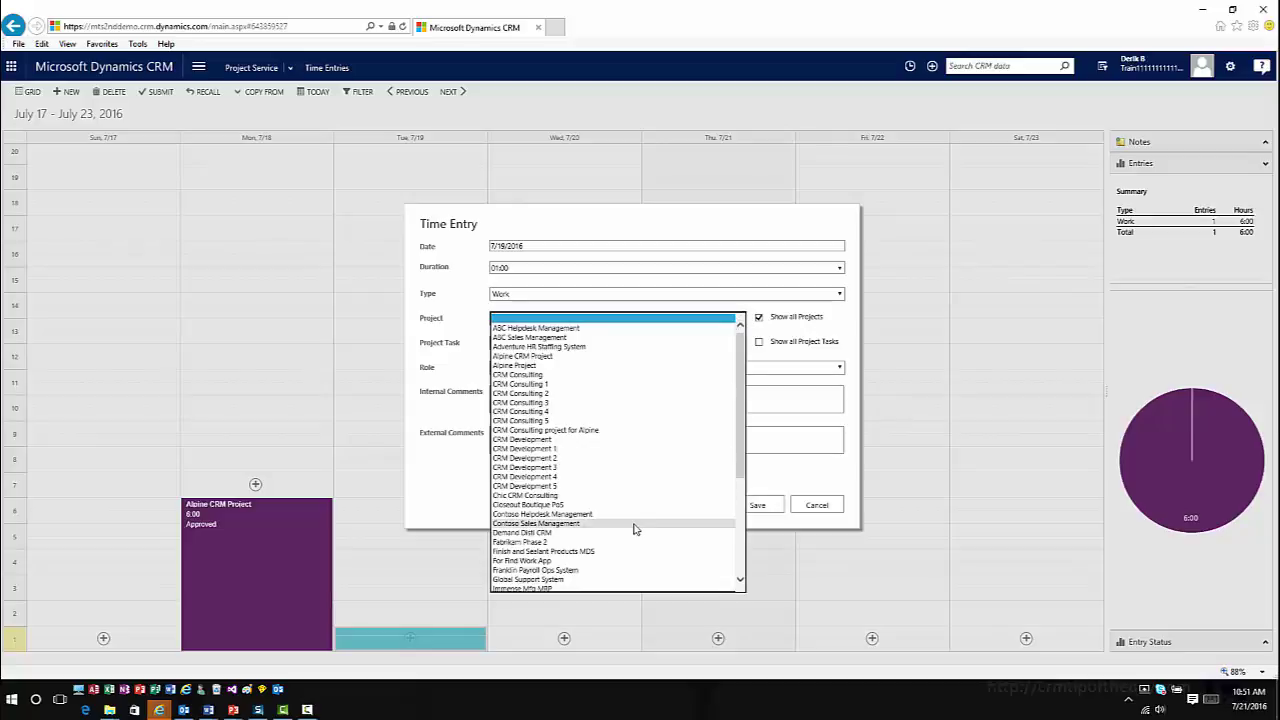
scroll(634, 529, down, 5)
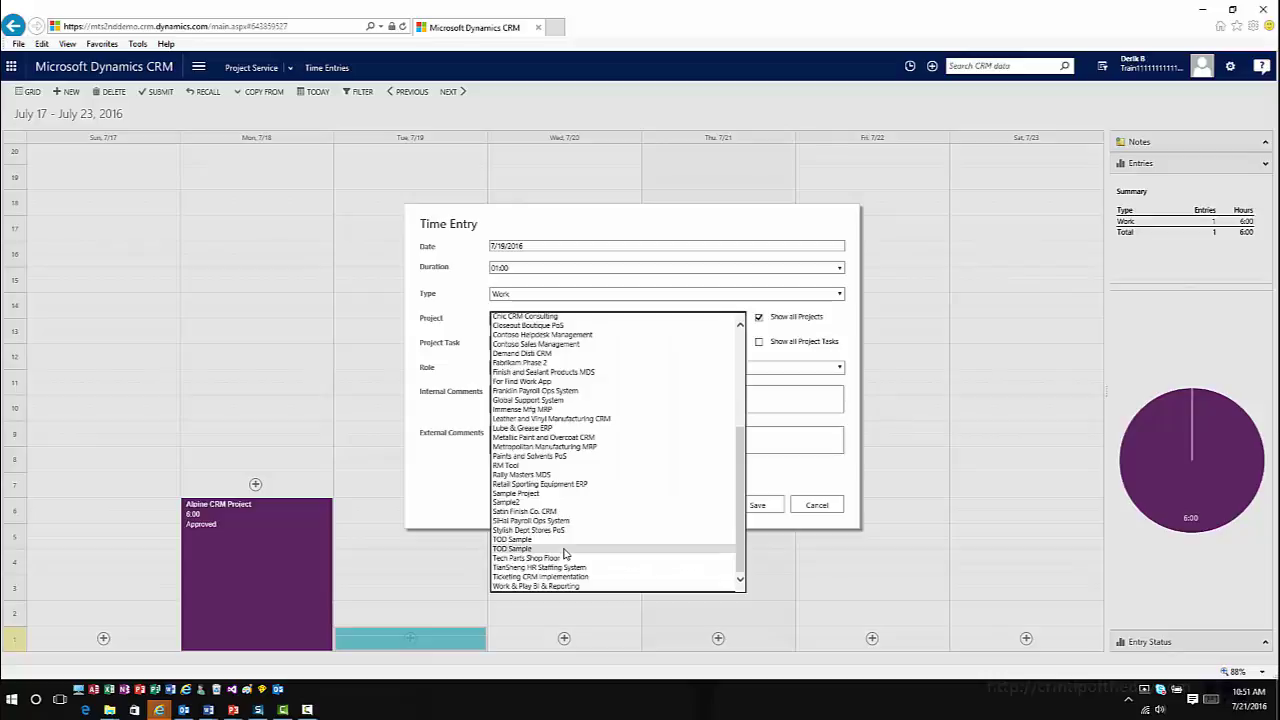
click(563, 549)
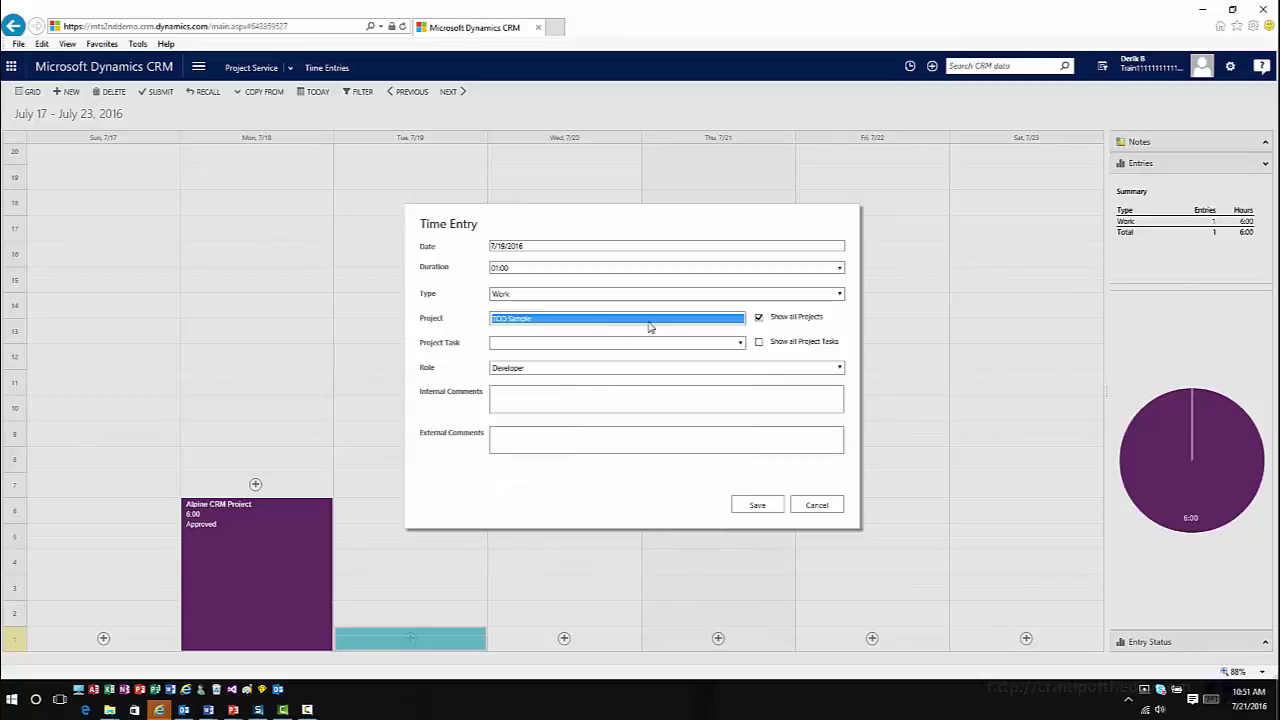
click(741, 343)
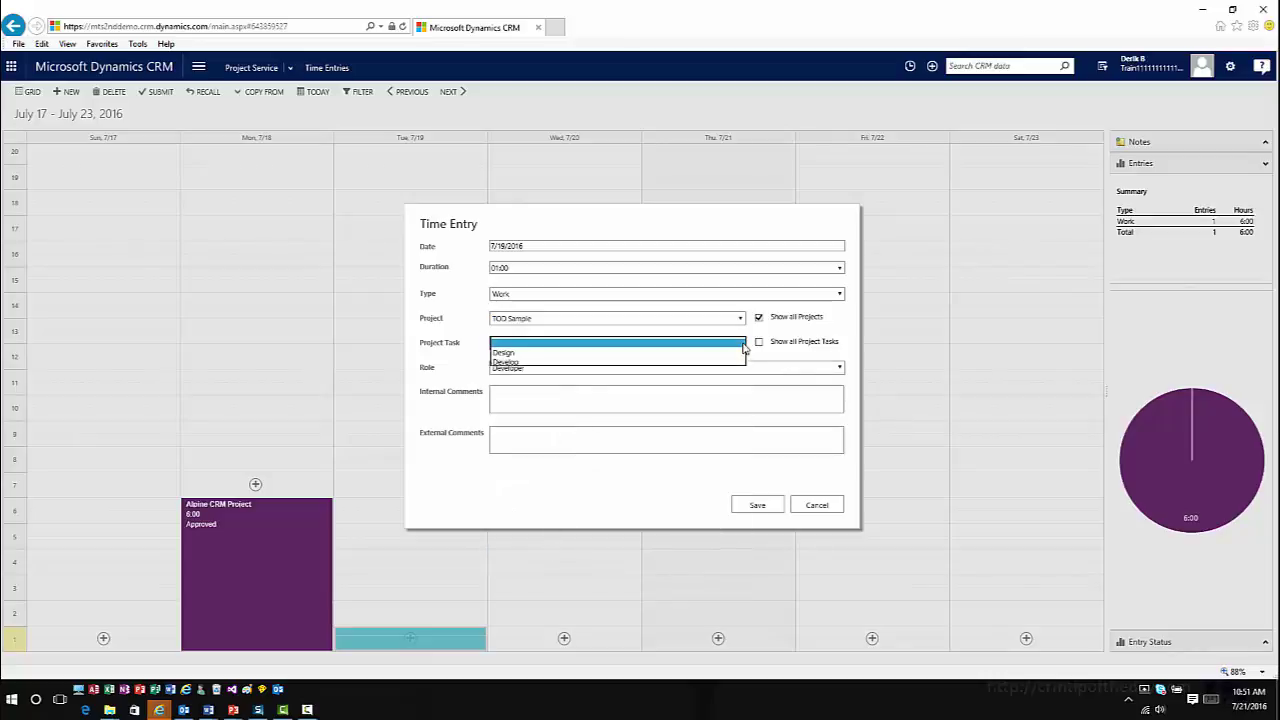
click(620, 320)
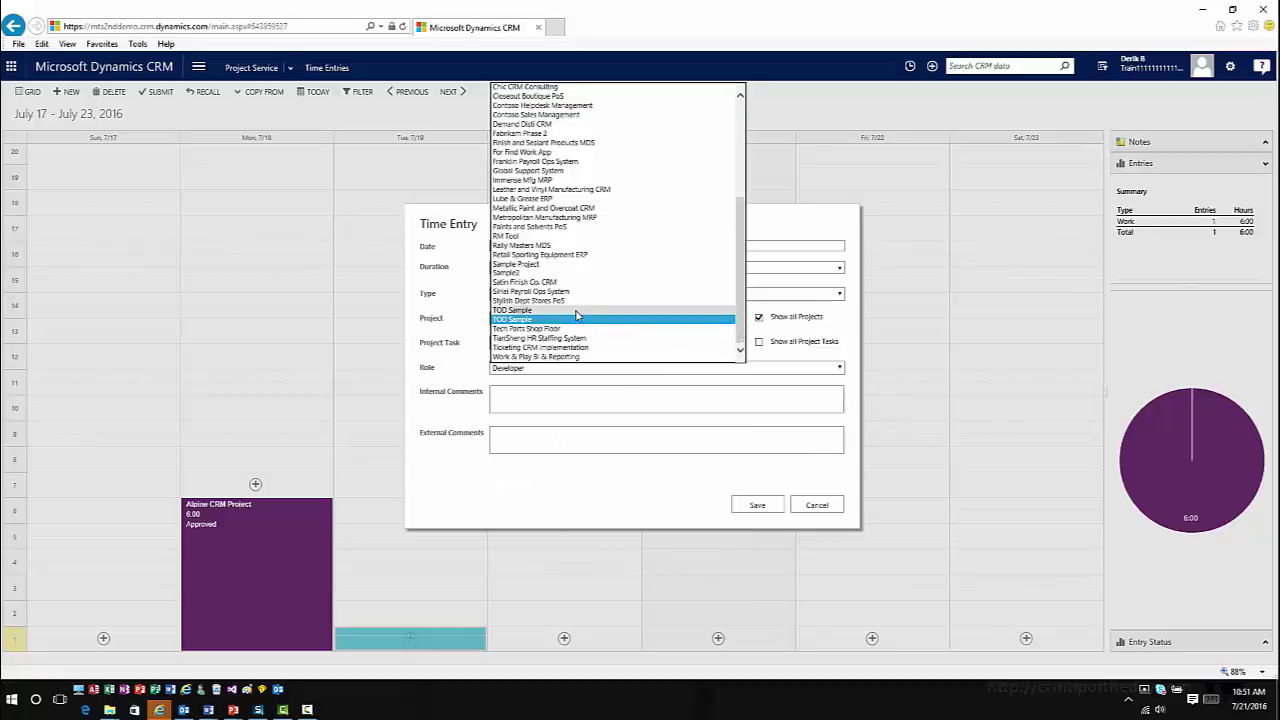
click(576, 316)
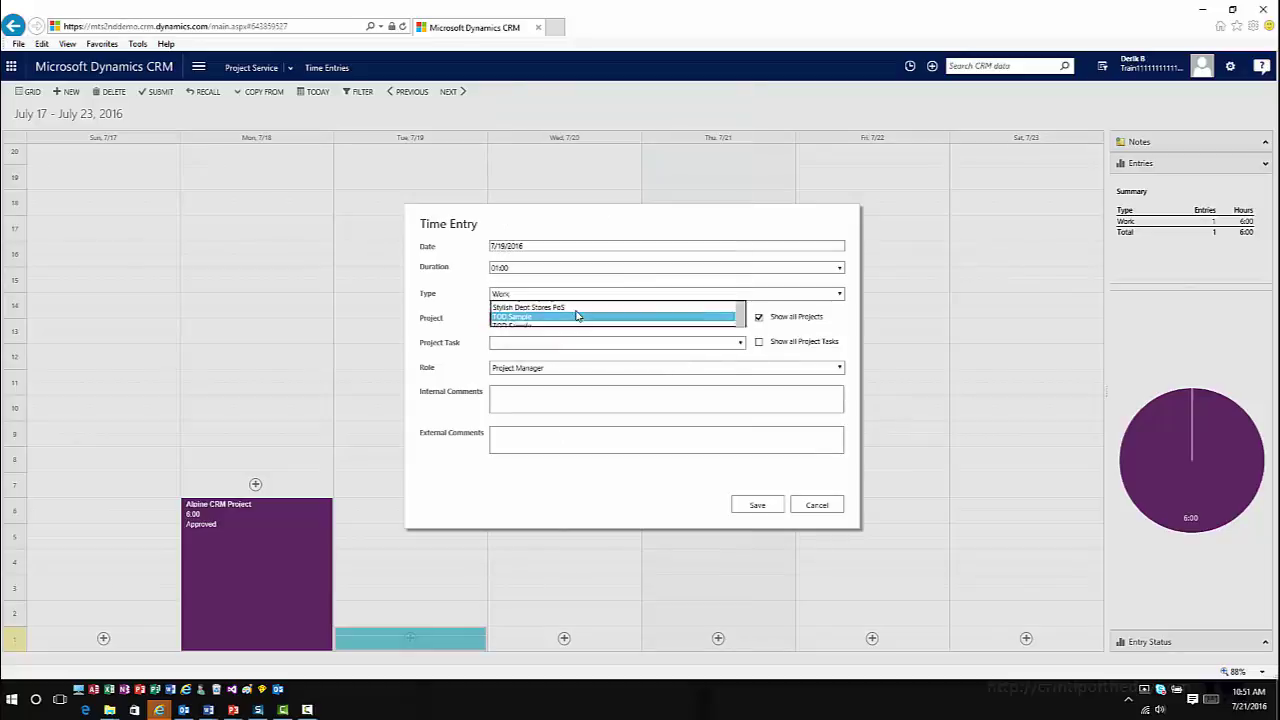
Step: Include all project tasks in the time entry's choices and set its project task to Develop
click(757, 343)
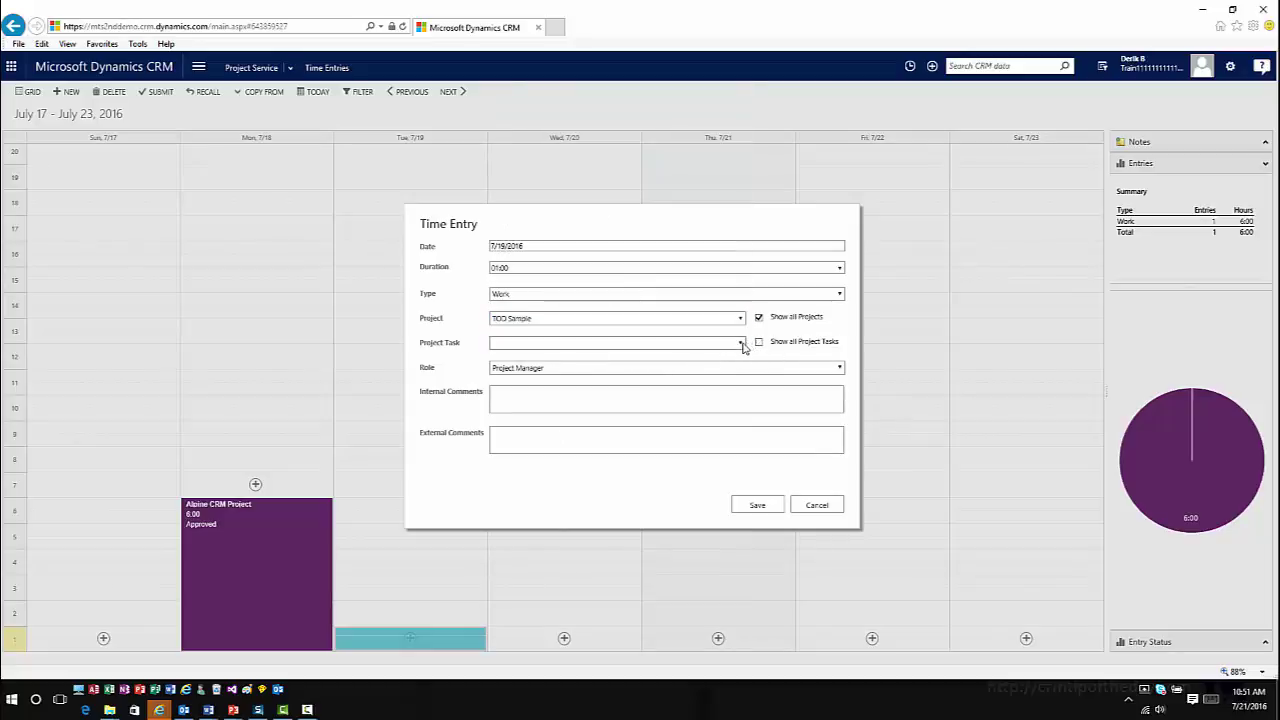
click(758, 343)
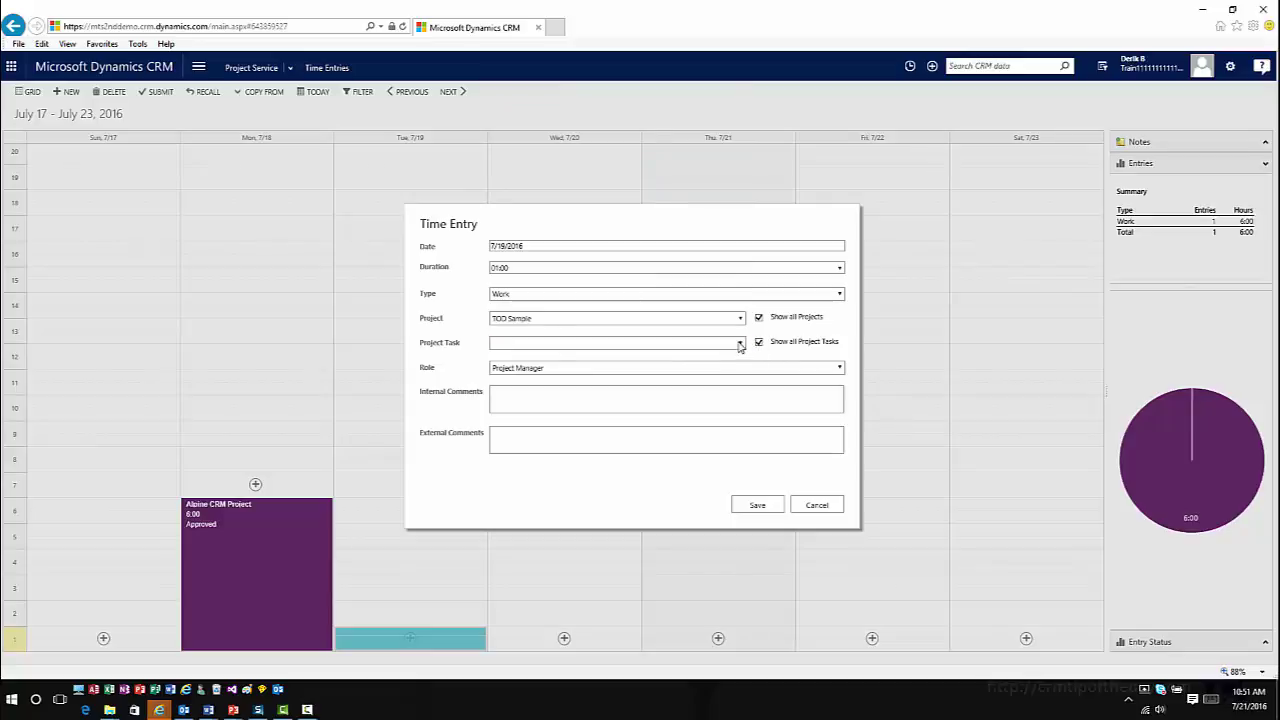
click(740, 344)
click(569, 370)
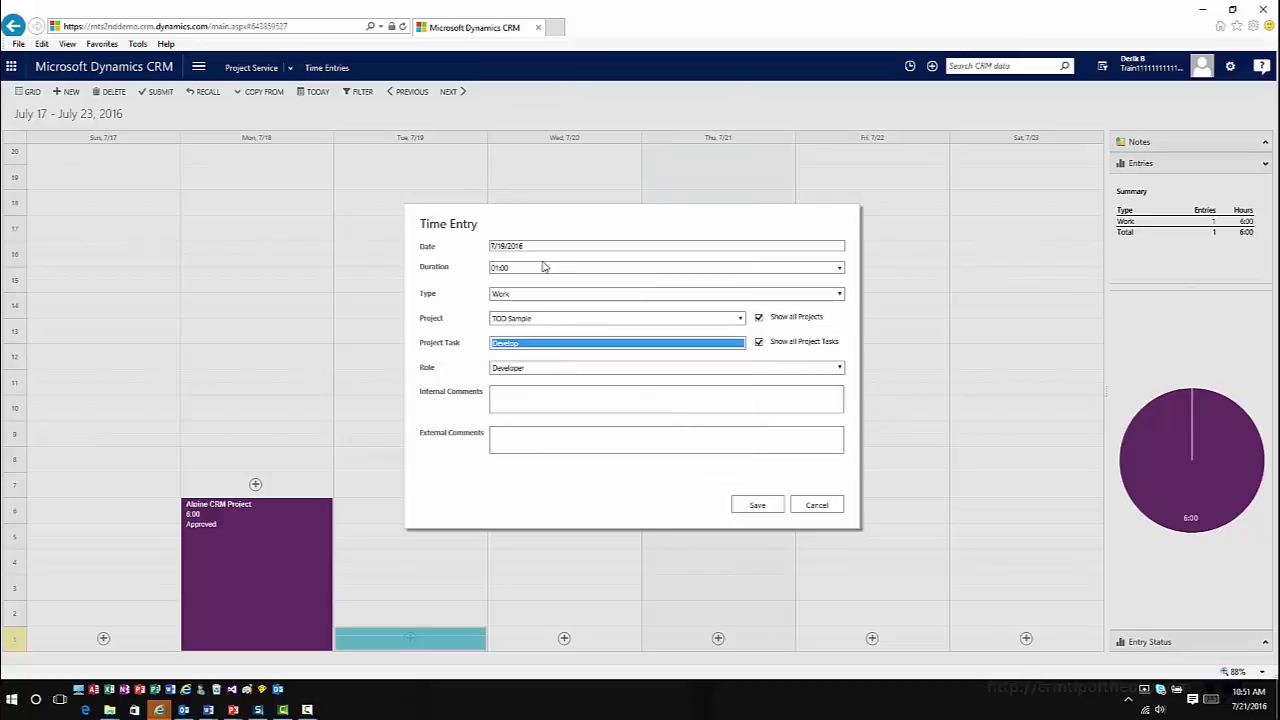
Step: Set the time entry's duration to 08:30 and save the entry
click(544, 267)
scroll(829, 300, down, 3)
scroll(531, 314, down, 9)
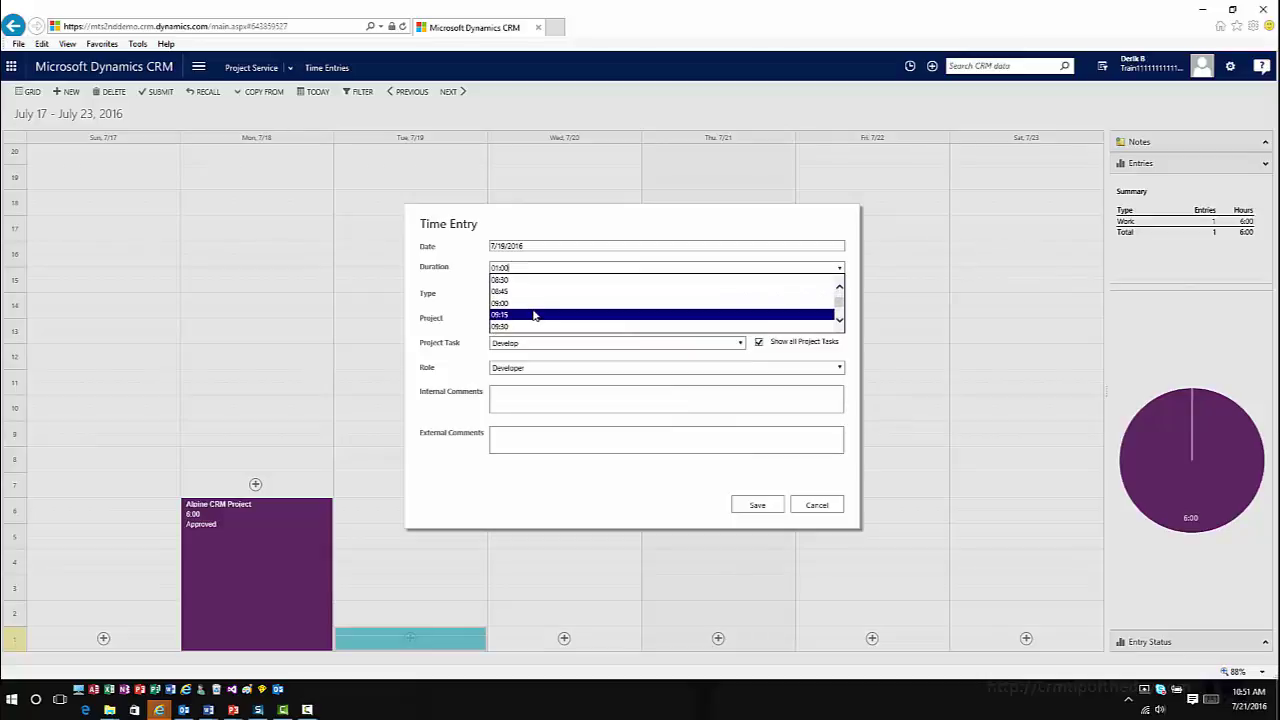
click(535, 281)
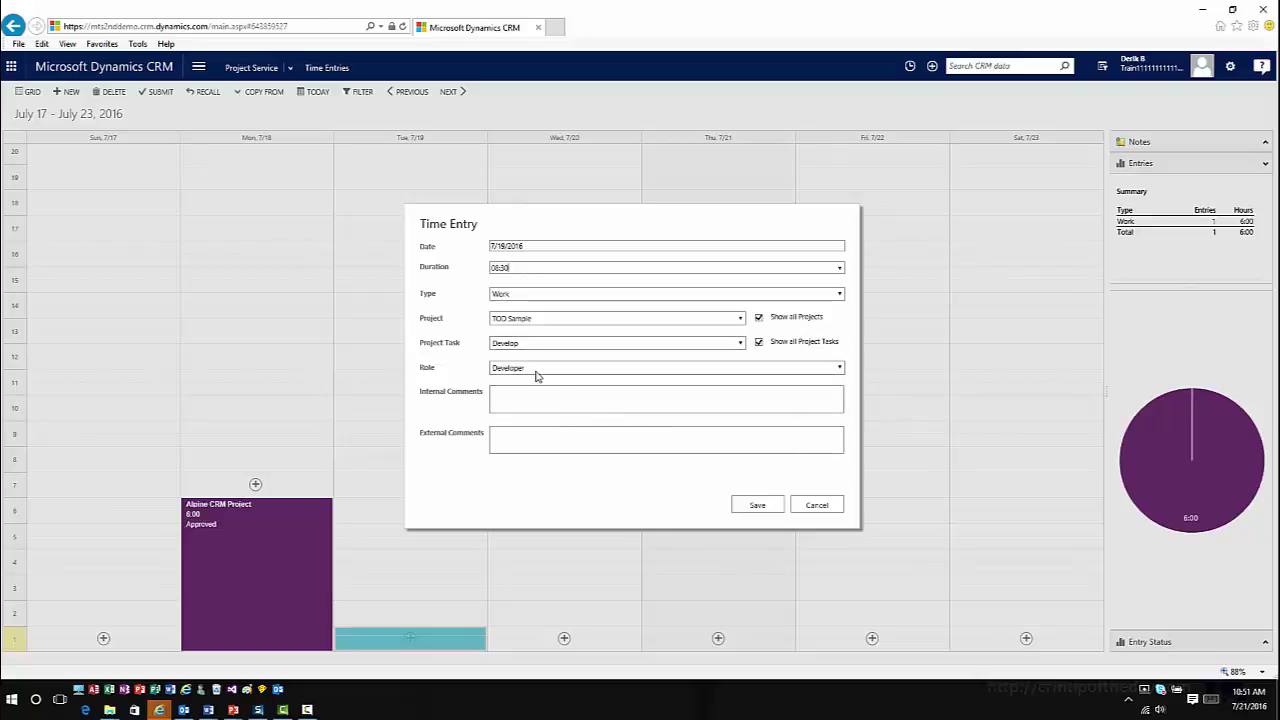
click(760, 506)
Step: Submit the draft TOD Sample time entry of 7/19/2016 for approval
click(465, 520)
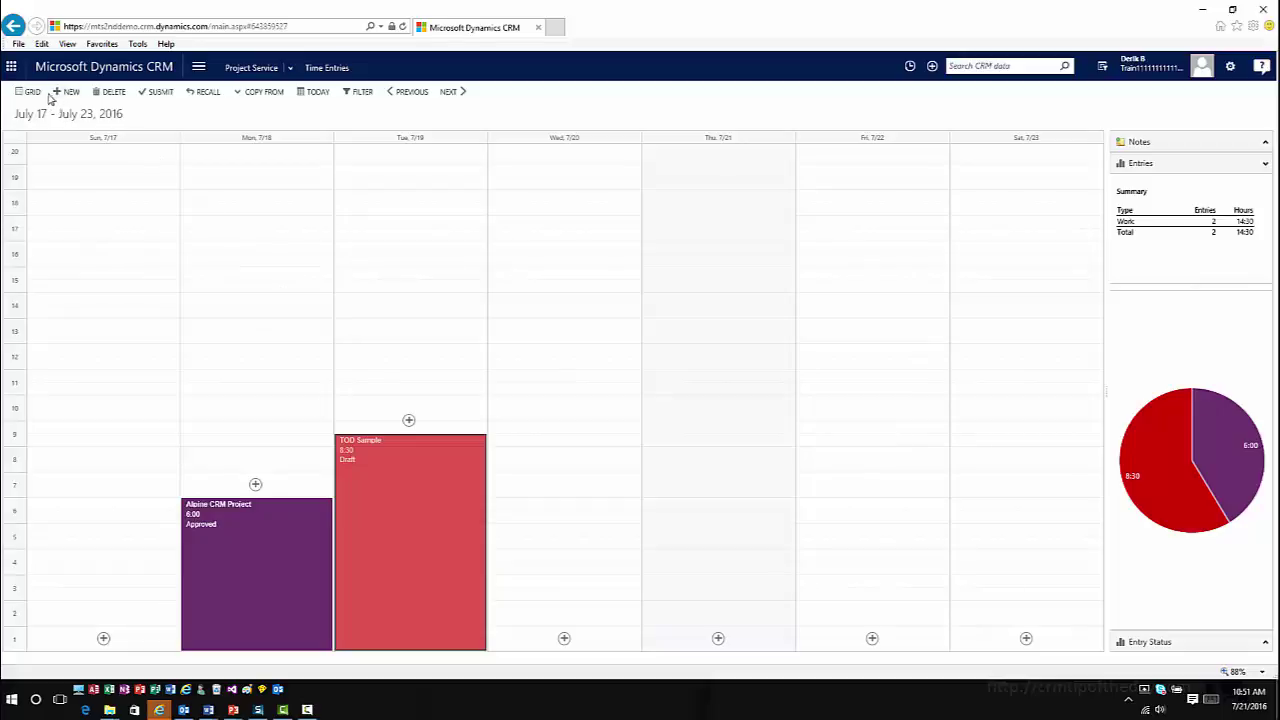
click(152, 97)
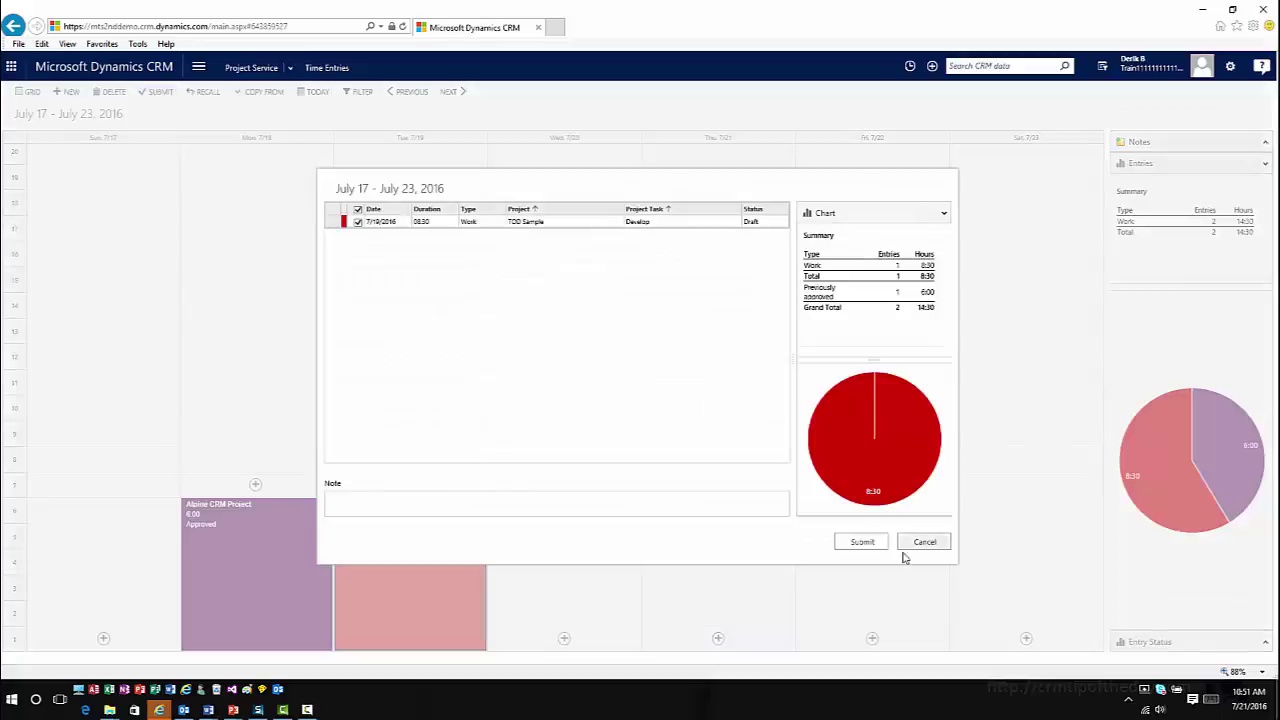
click(860, 541)
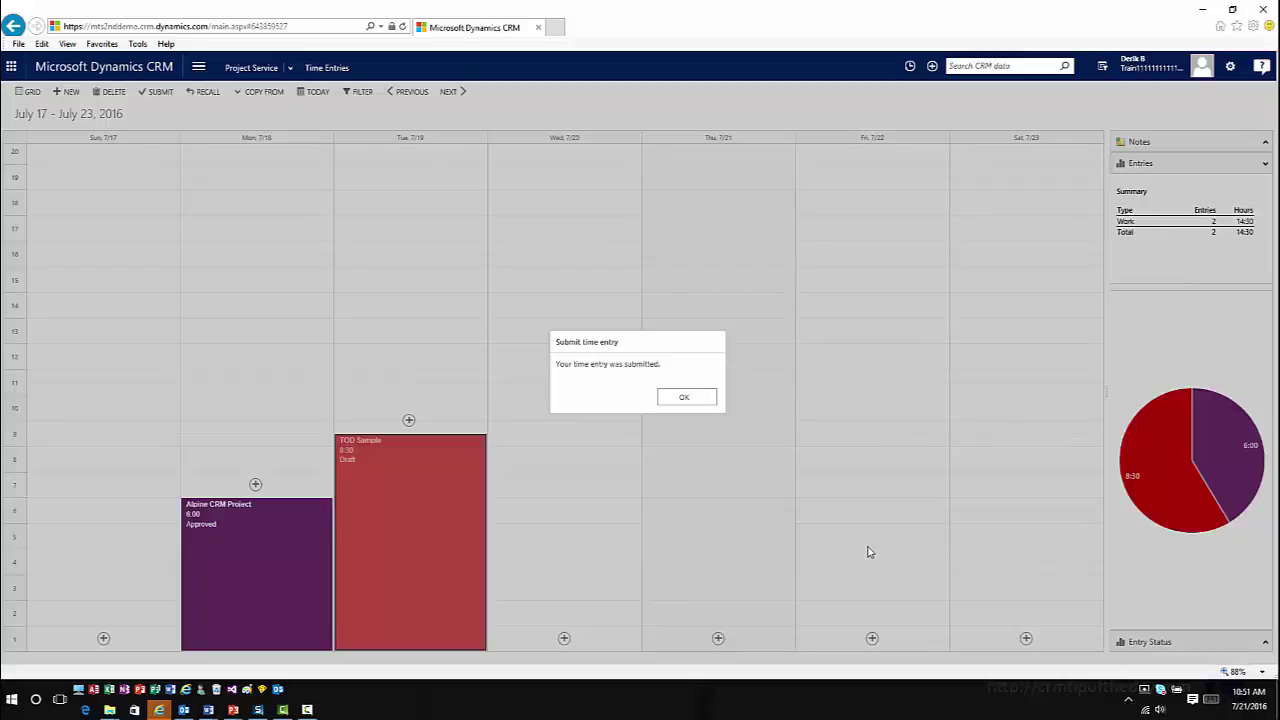
click(679, 399)
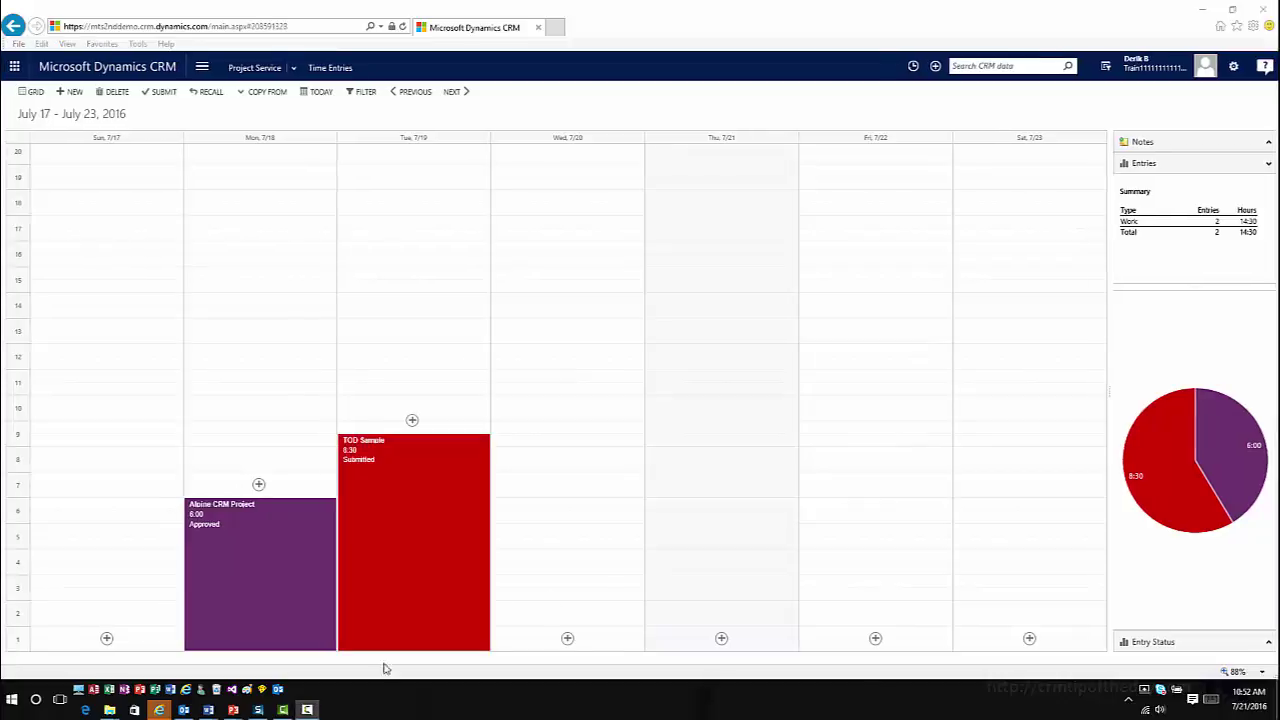
Step: Open the project approvals and approve the submitted TOD Sample time entry for the Develop task
click(294, 68)
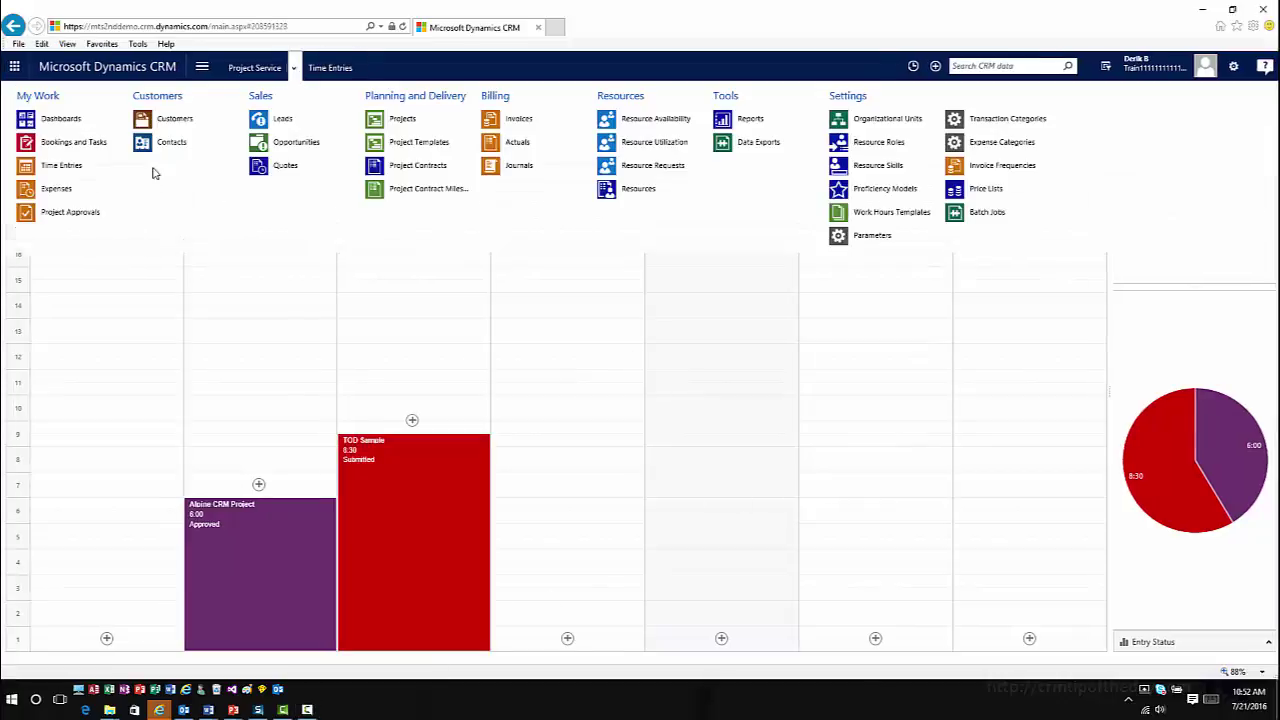
click(80, 213)
click(160, 175)
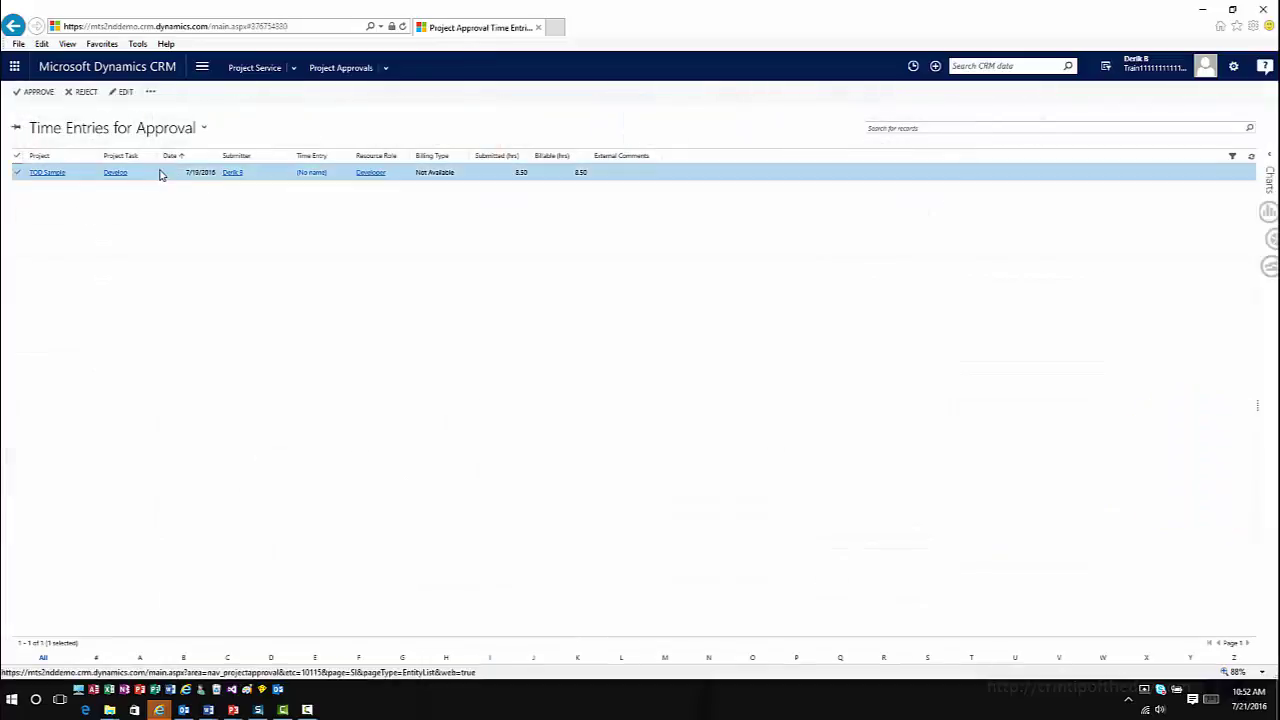
click(45, 93)
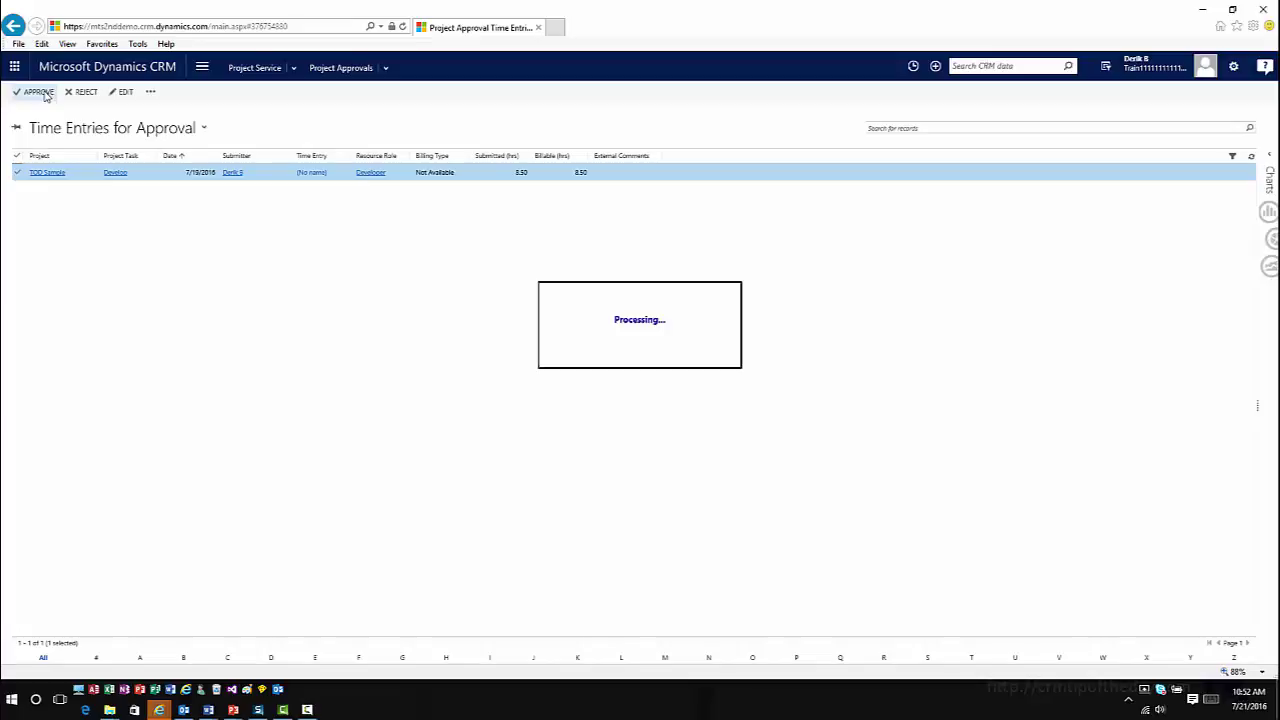
click(763, 400)
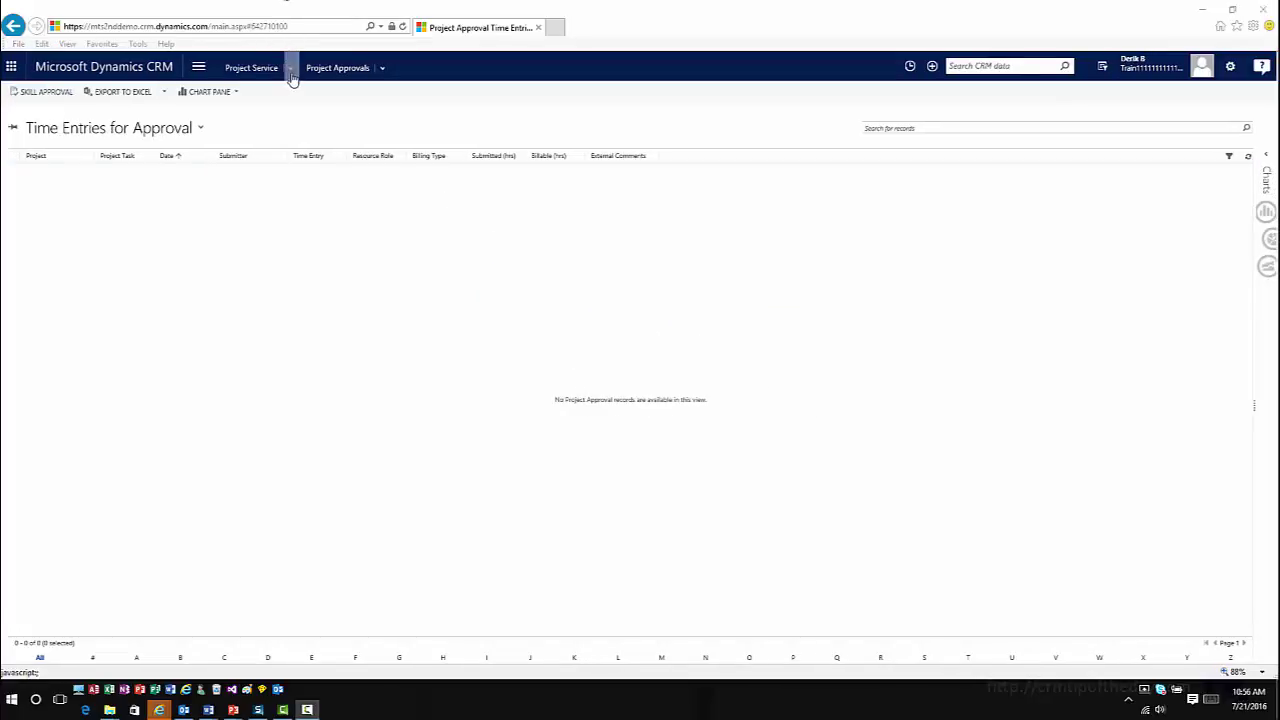
Step: Reopen the TOD Sample CRM project contract and expand its contract performance section to examine the key metrics
click(291, 74)
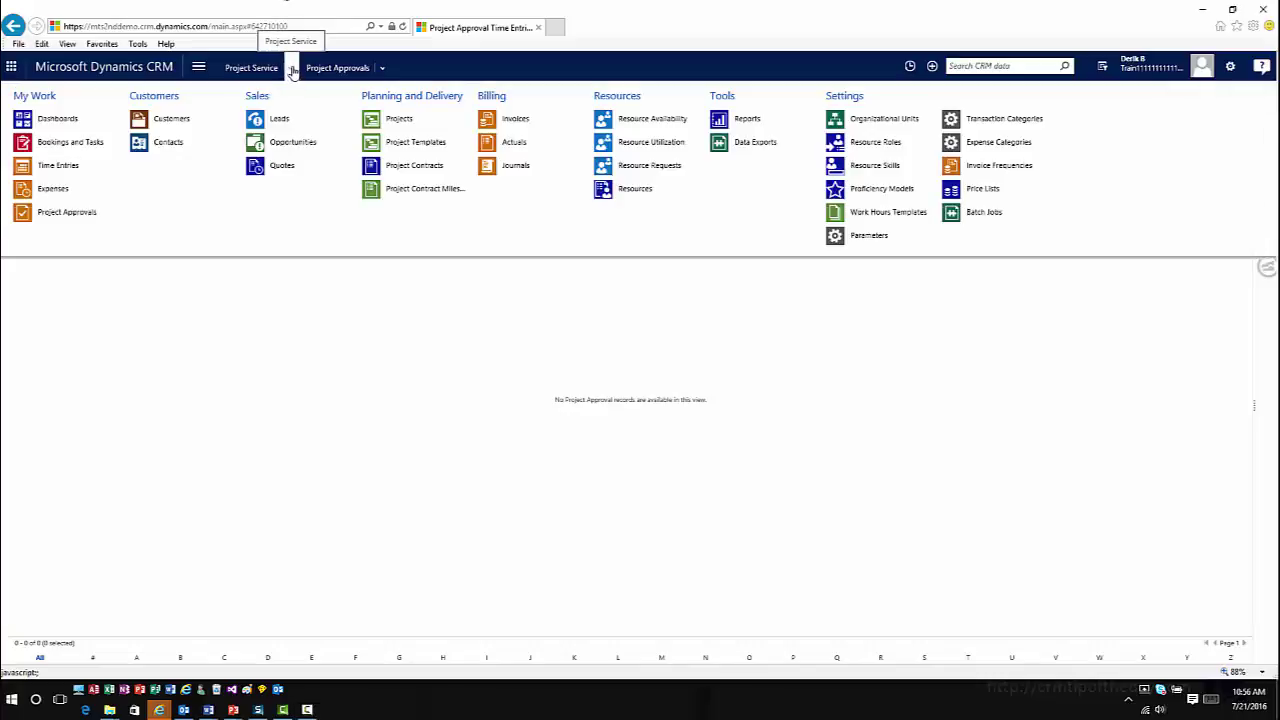
click(445, 166)
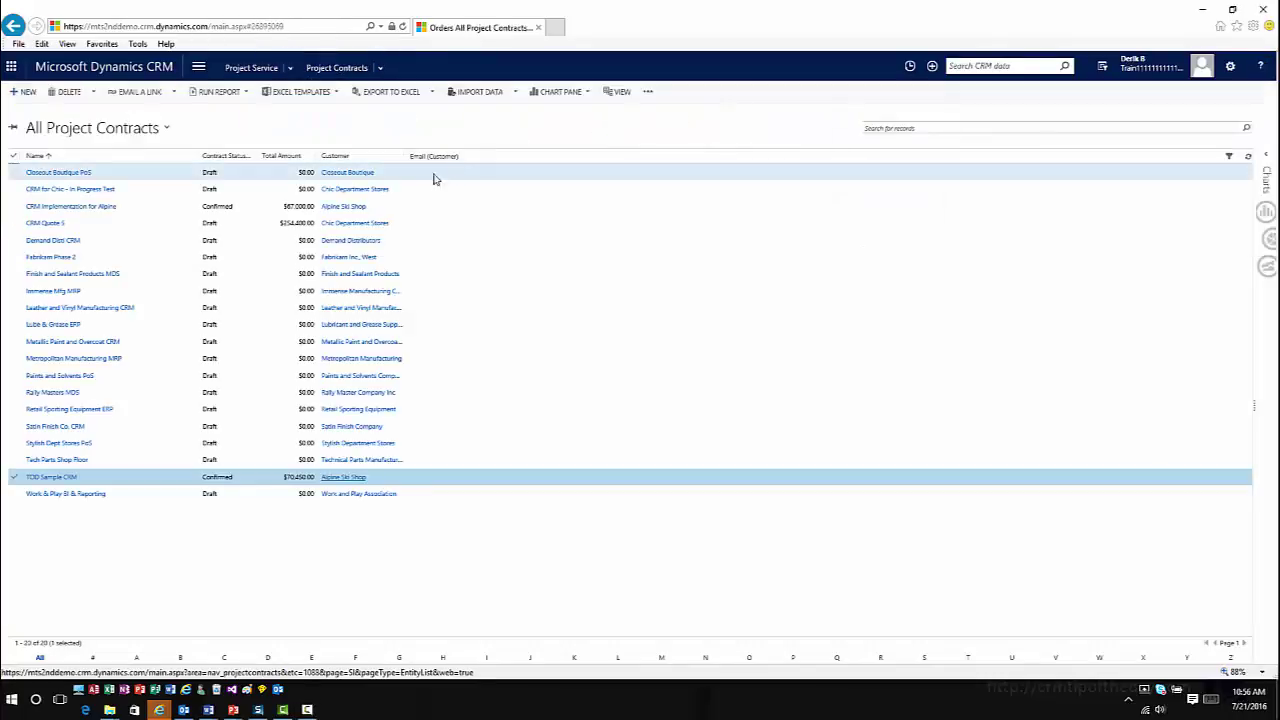
double_click(136, 480)
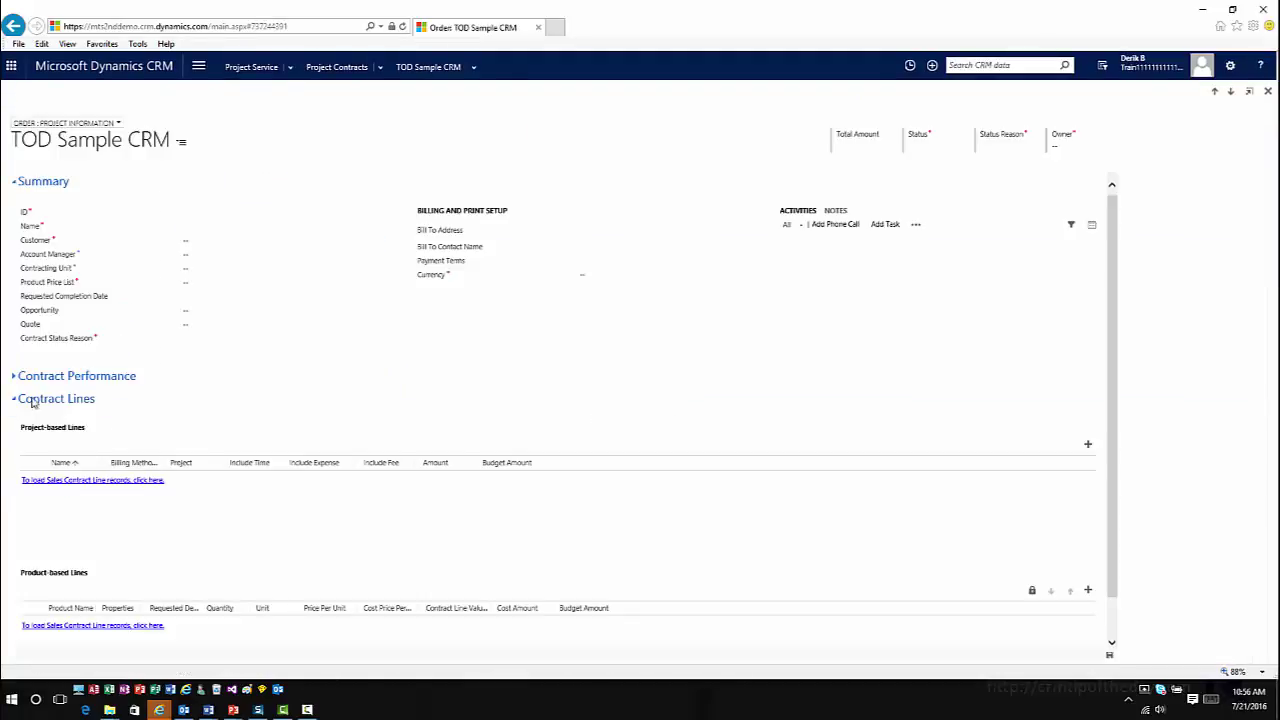
click(15, 398)
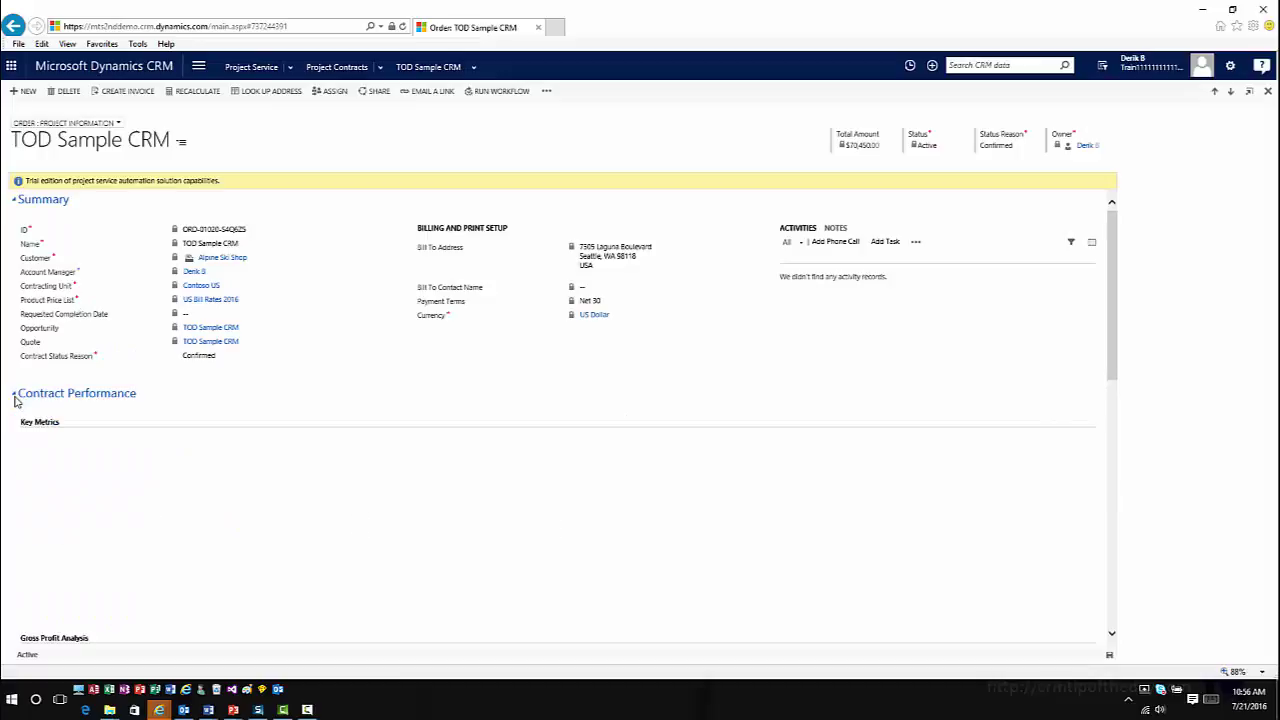